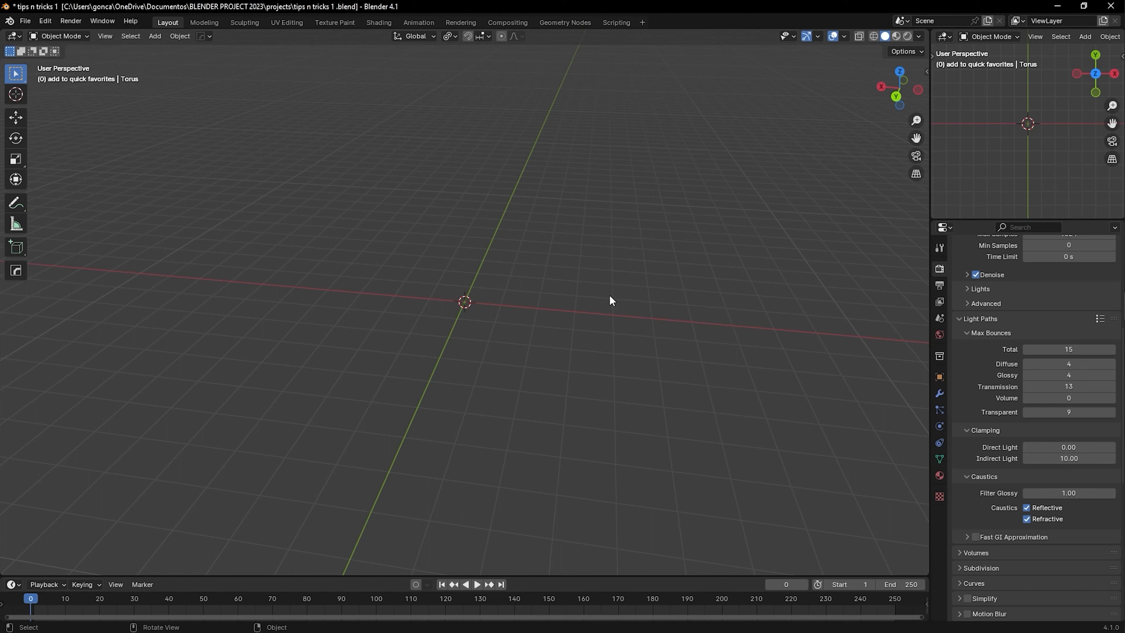
Add a 2 m cube at the world origin
key(shift+a)
mouse_move(606, 293)
click(663, 305)
middle_drag(553, 310, 465, 315)
scroll(395, 247, up, 3)
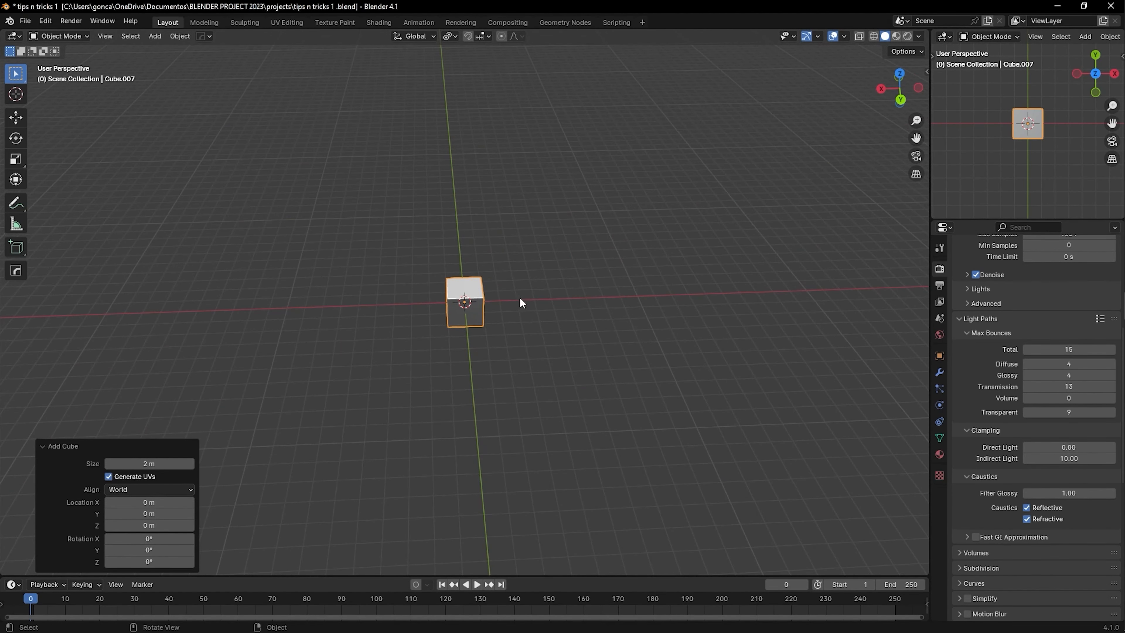
Add a second cube and move it about -18.4 m along the X axis
key(shift+a)
mouse_move(550, 297)
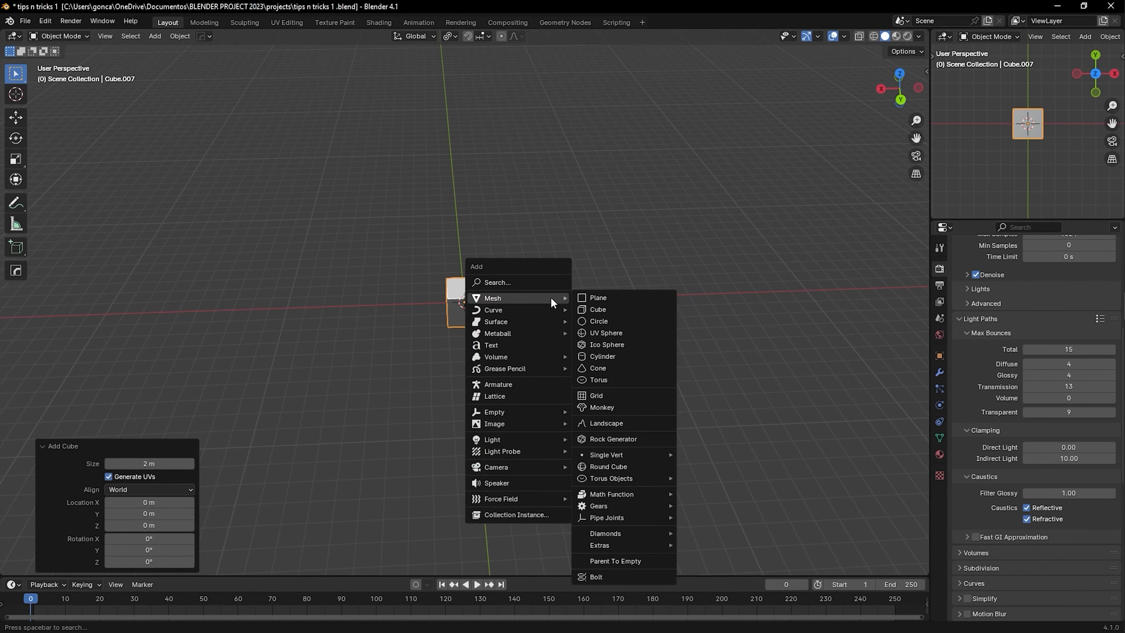
click(601, 311)
key(g)
key(x)
click(733, 291)
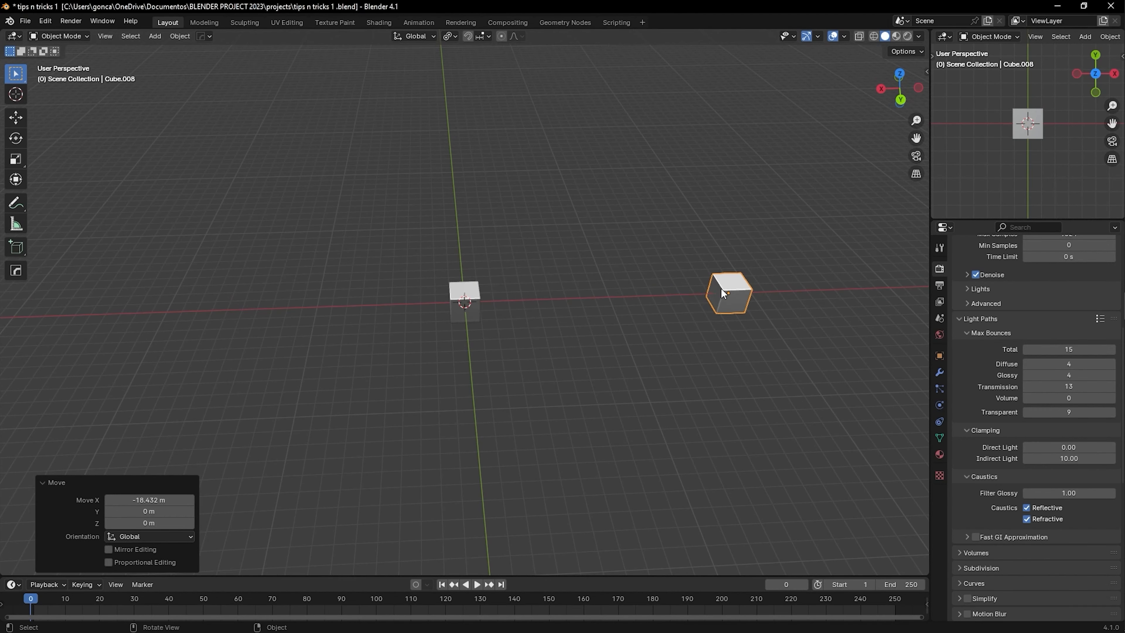
Frame the cube at the origin in the viewport and select the second cube
click(474, 301)
key(KP_Decimal)
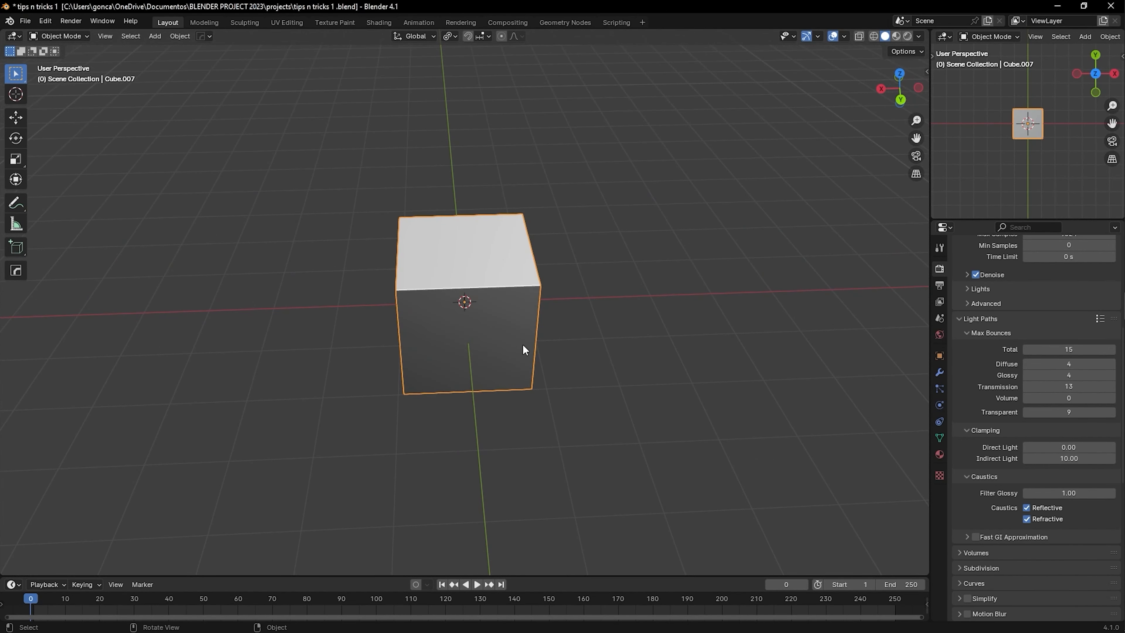
scroll(602, 347, down, 5)
click(847, 280)
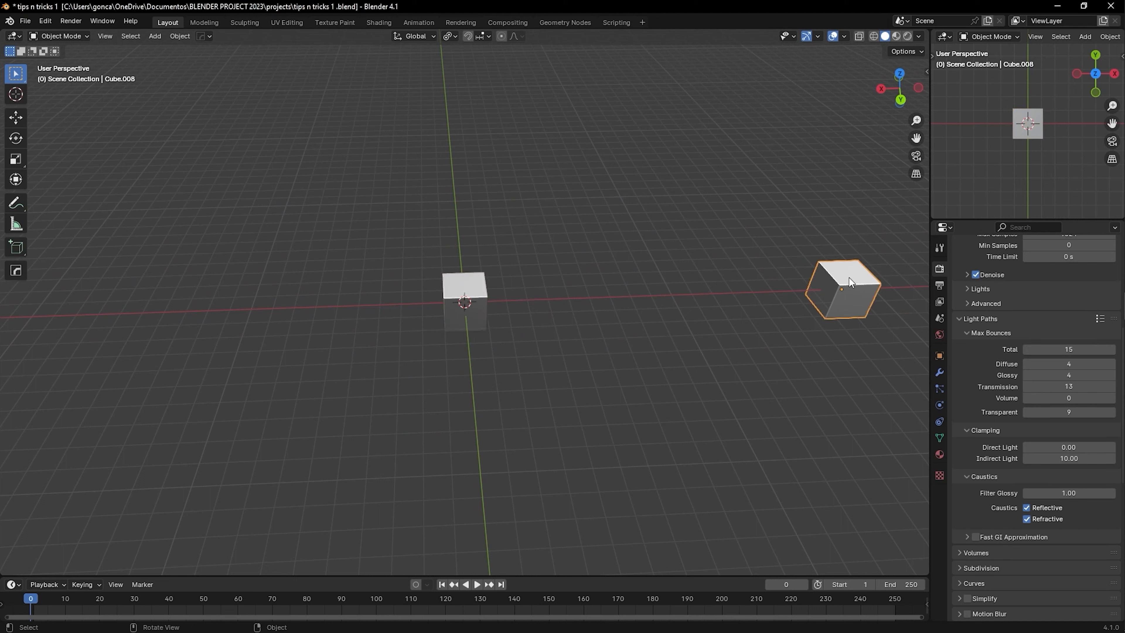
Select the origin cube and compare framing all objects with framing only the selected cube
click(448, 289)
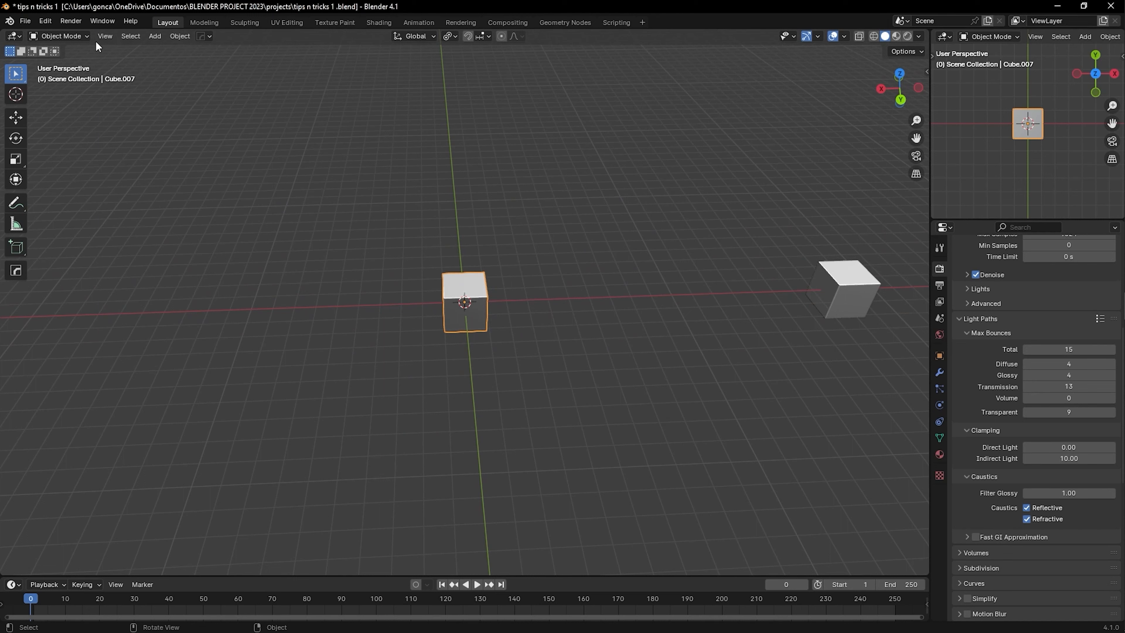
click(105, 36)
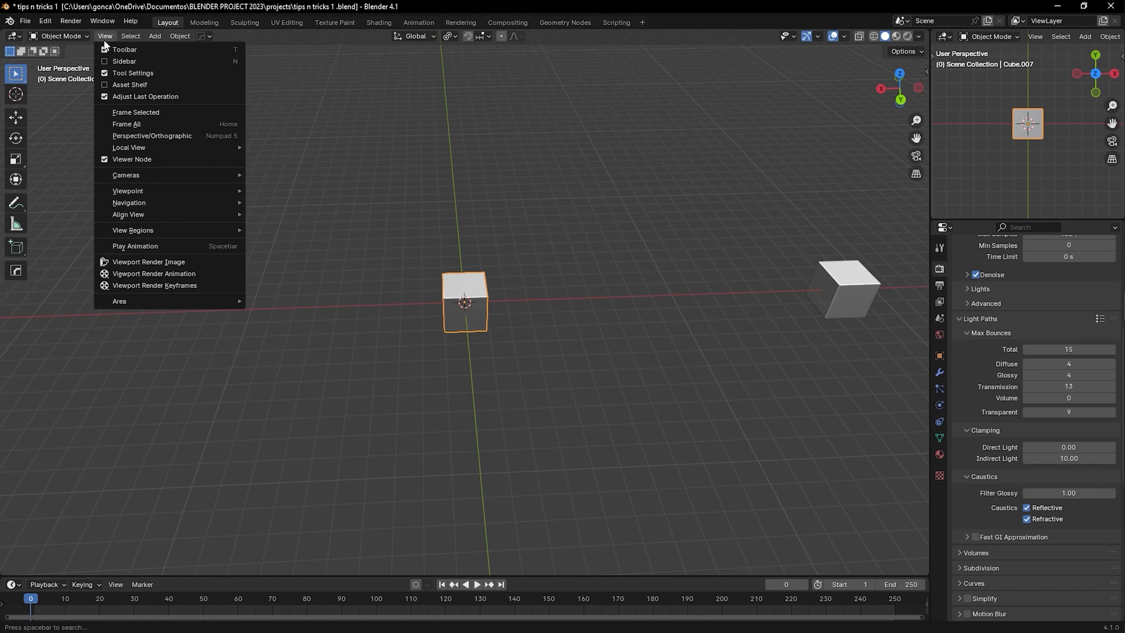
click(149, 122)
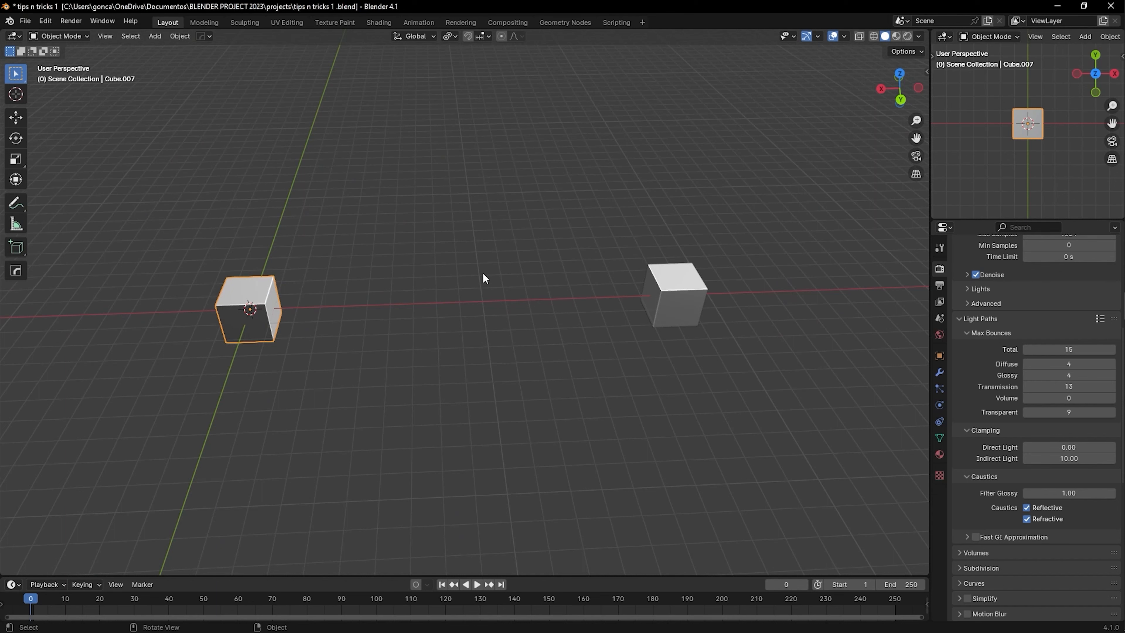
click(105, 39)
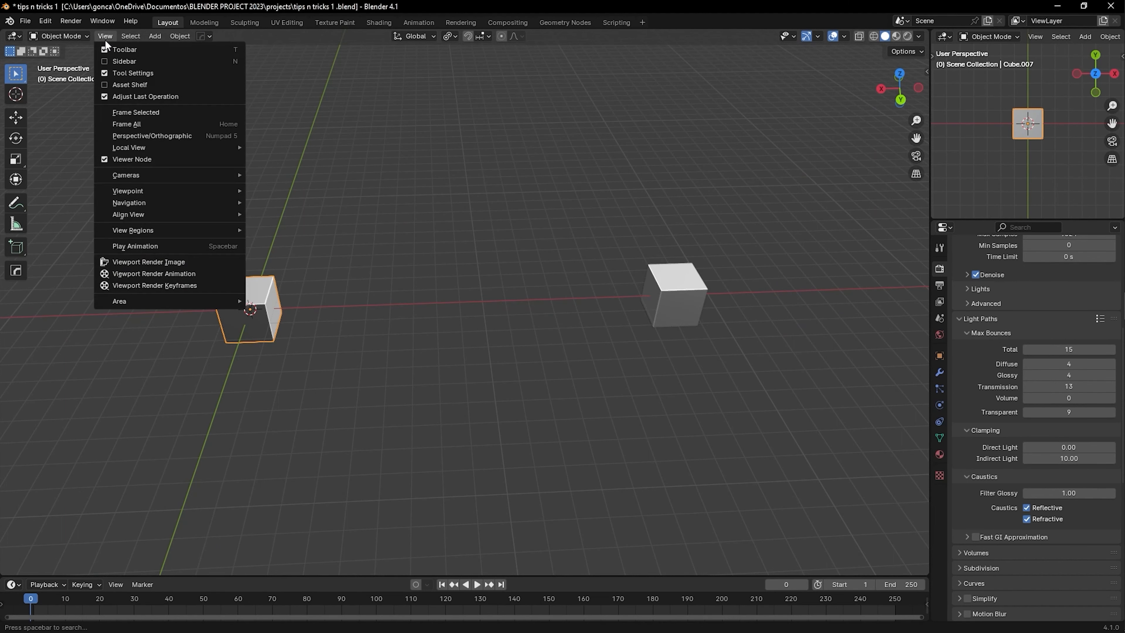
click(133, 113)
Add the Frame Selected command to Quick Favorites
scroll(449, 211, down, 6)
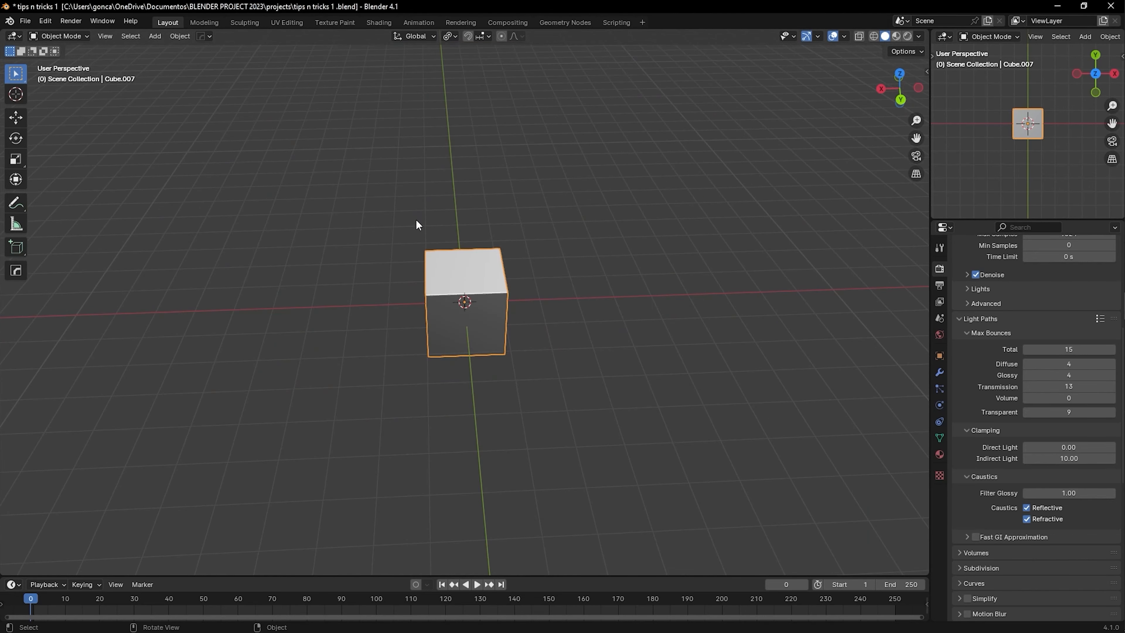
scroll(487, 262, down, 6)
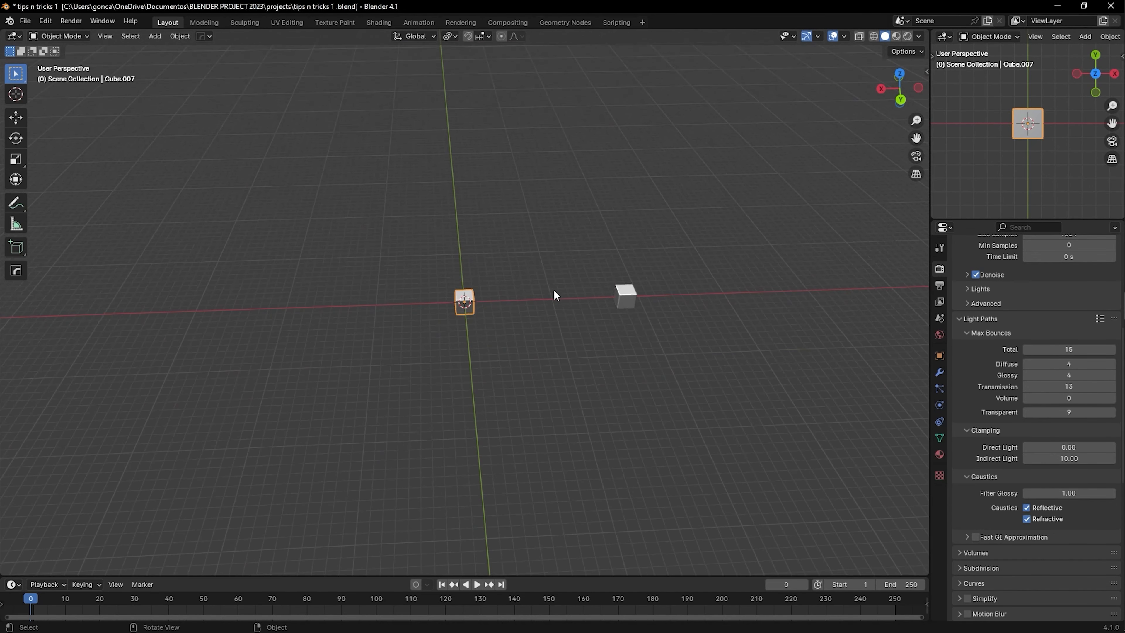
scroll(549, 294, up, 4)
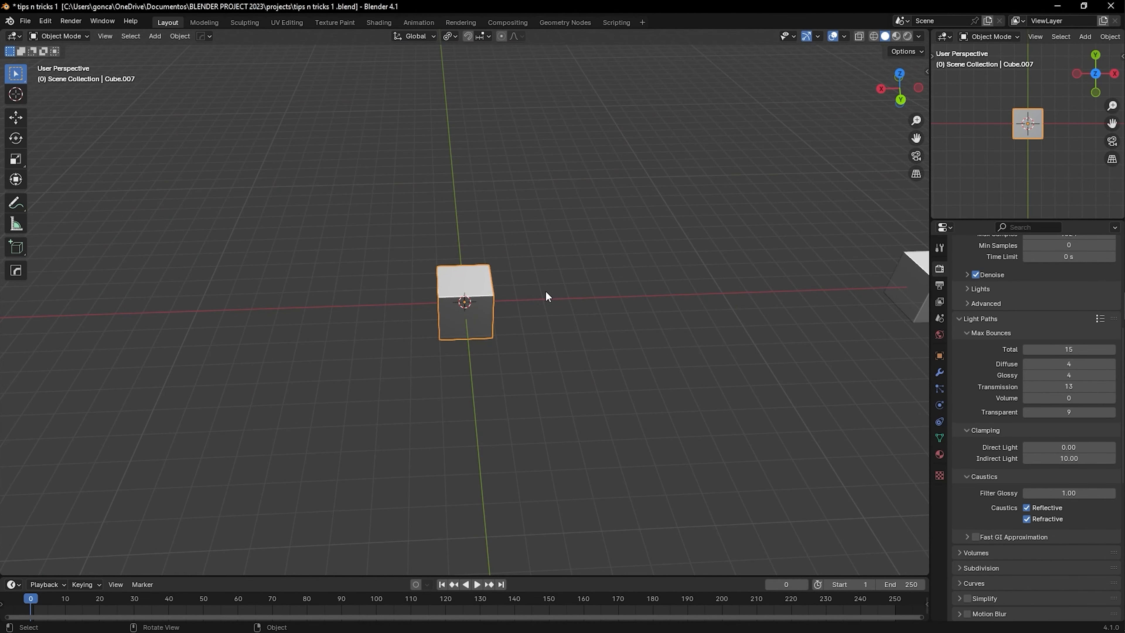
click(105, 37)
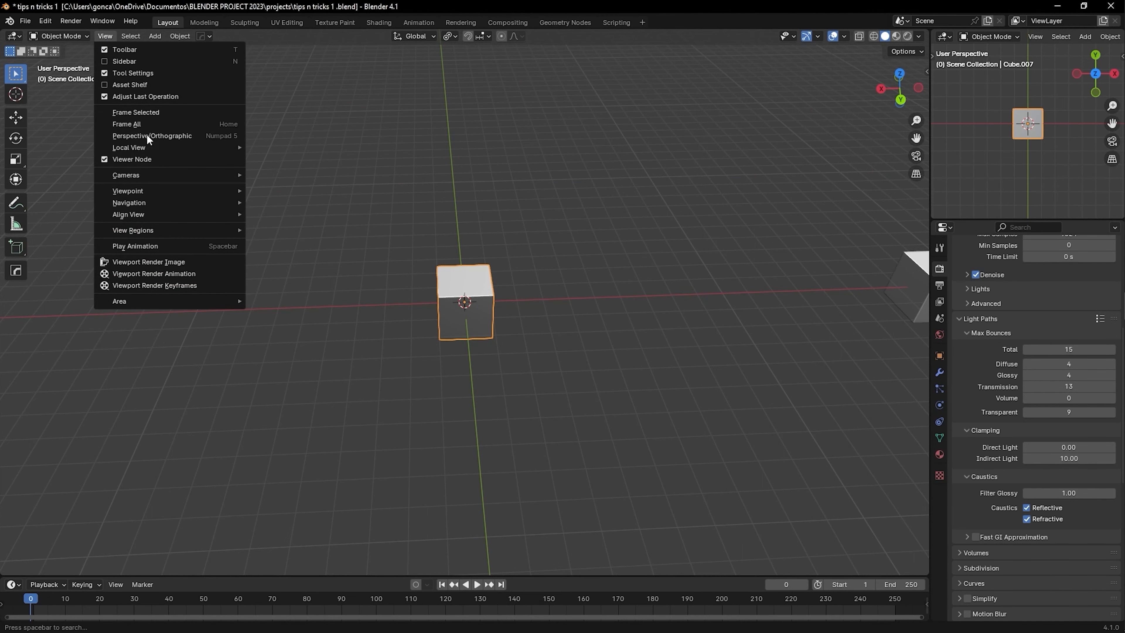
right_click(151, 113)
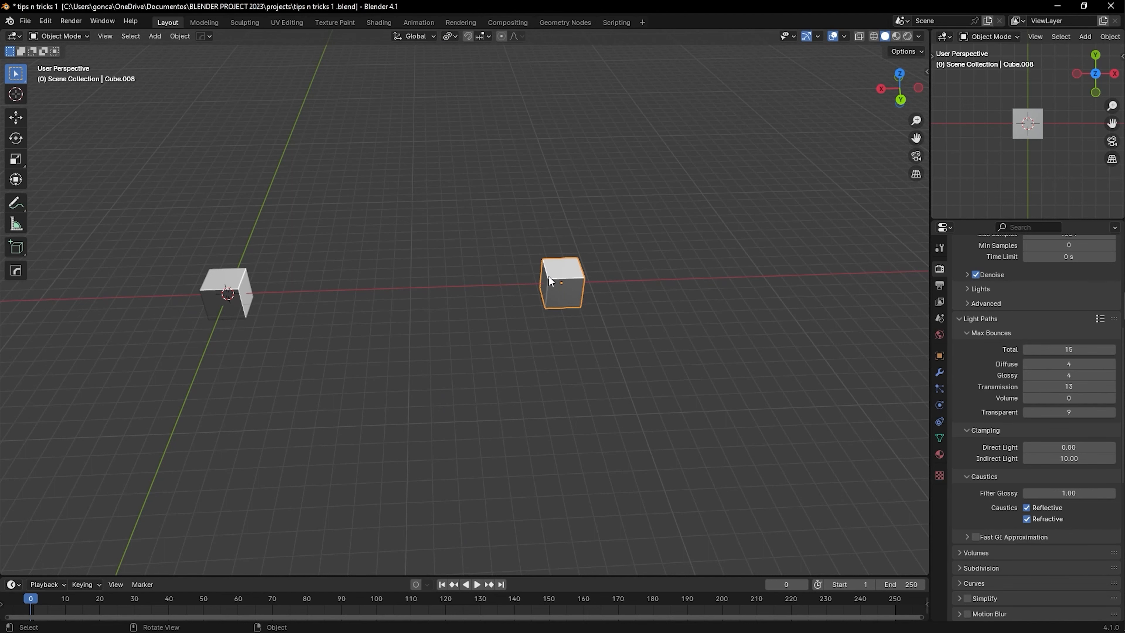
Run Frame Selected from Quick Favorites to focus the viewport on the second cube
key(q)
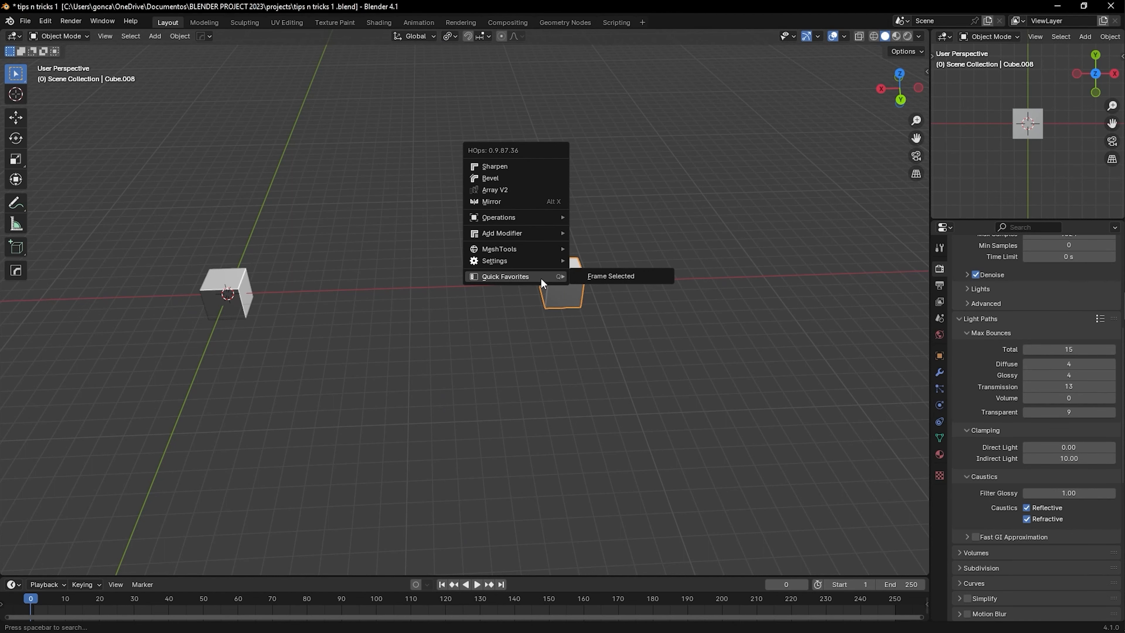
click(607, 276)
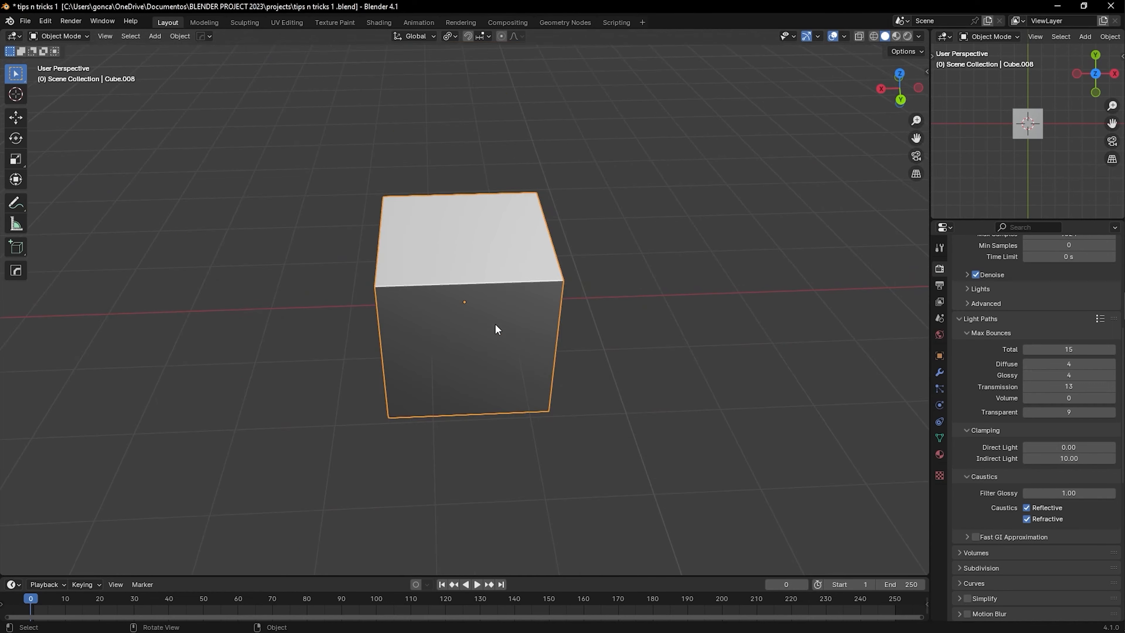
scroll(479, 323, down, 7)
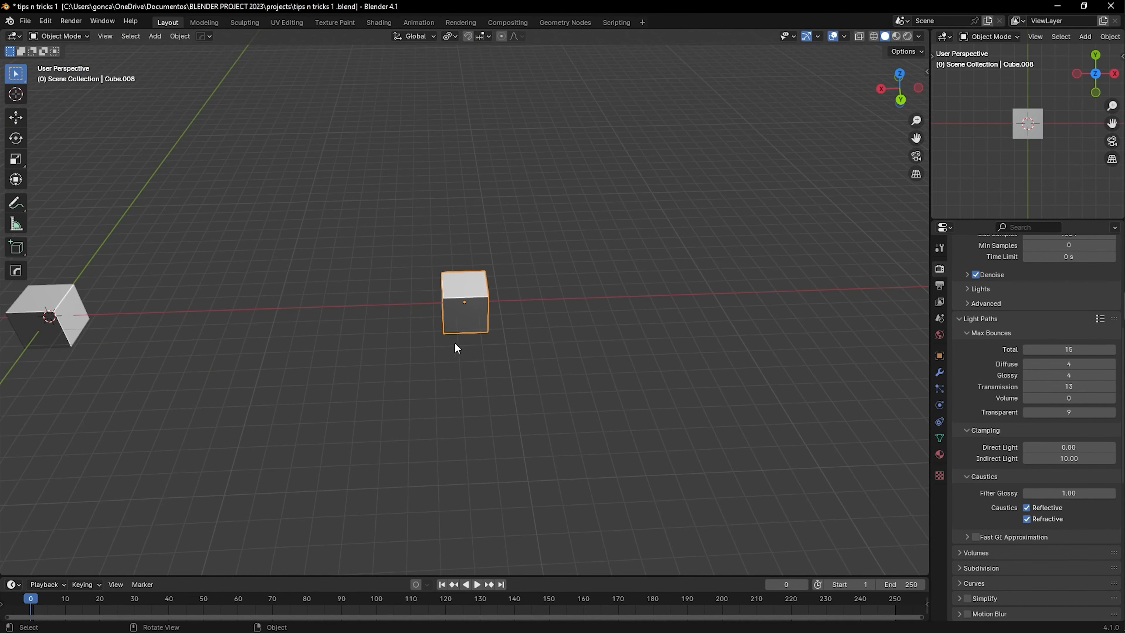
scroll(275, 317, down, 4)
scroll(130, 300, up, 6)
scroll(221, 299, down, 10)
scroll(310, 314, up, 8)
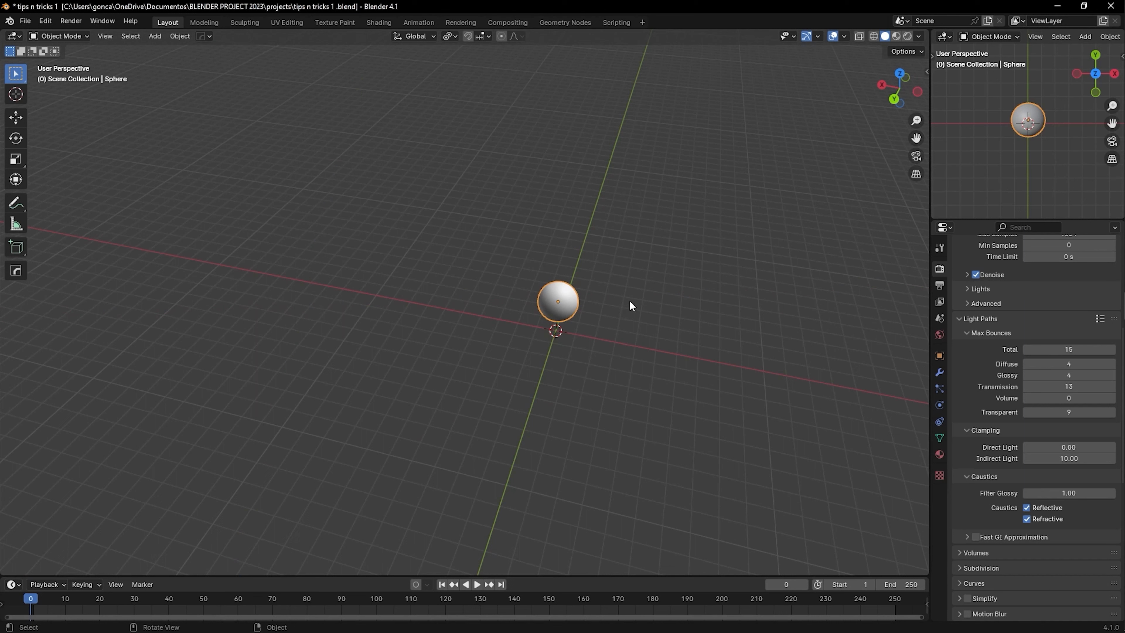
Check in the add-on preferences that Node Wrangler is enabled
click(40, 22)
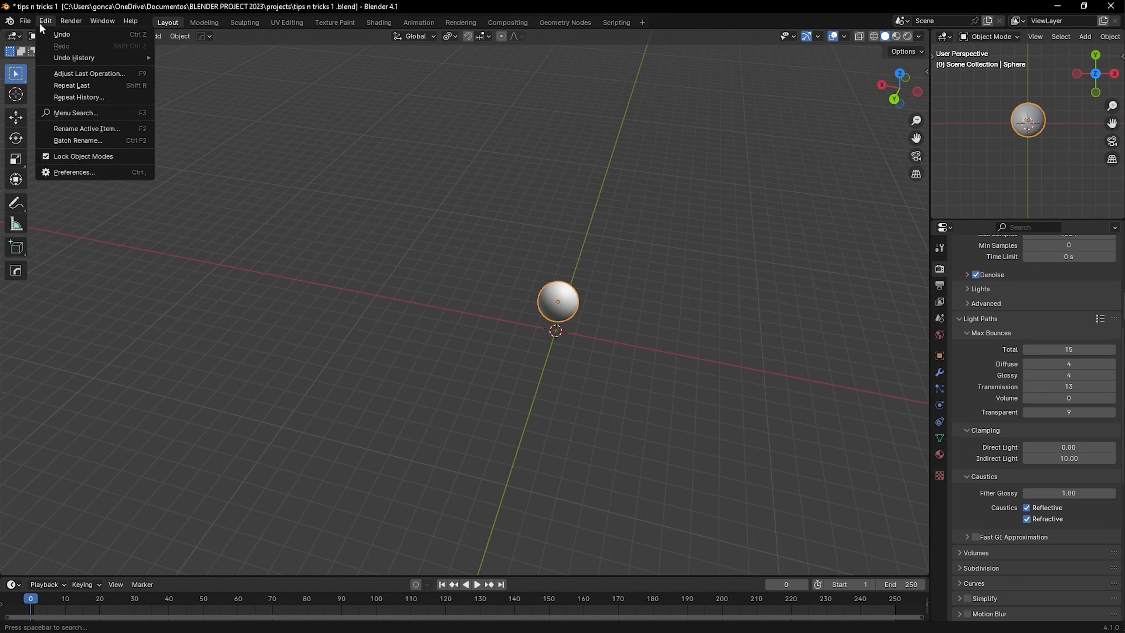
click(91, 171)
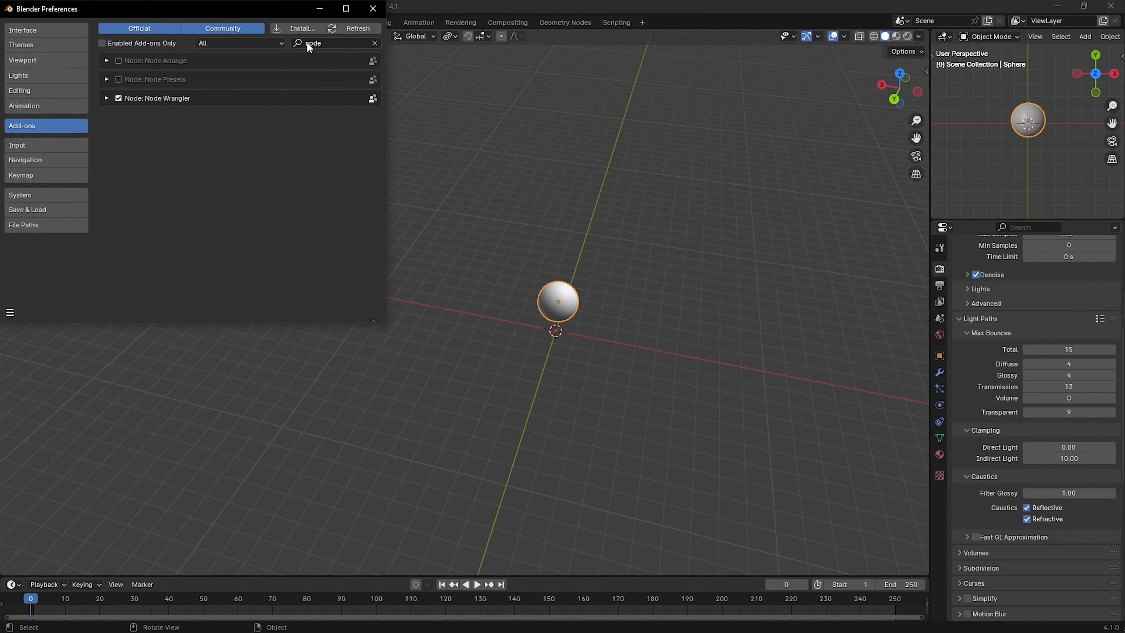
click(373, 9)
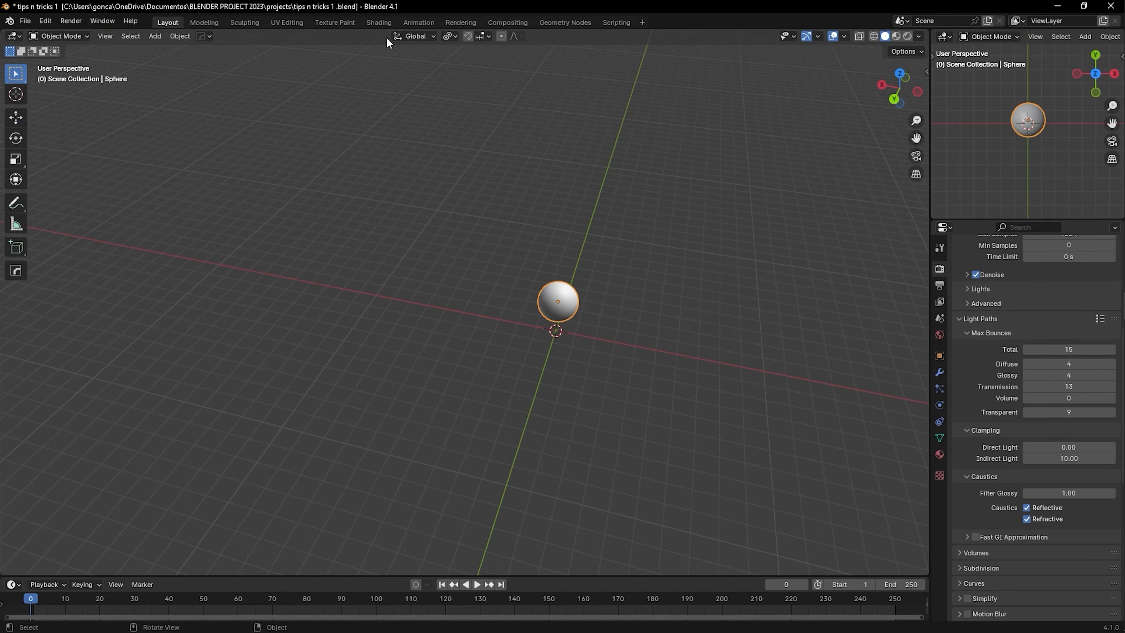
Switch to the Shading workspace and add a Node Wrangler texture setup with Image Texture, Mapping and Texture Coordinate to the sphere's Principled BSDF
click(380, 23)
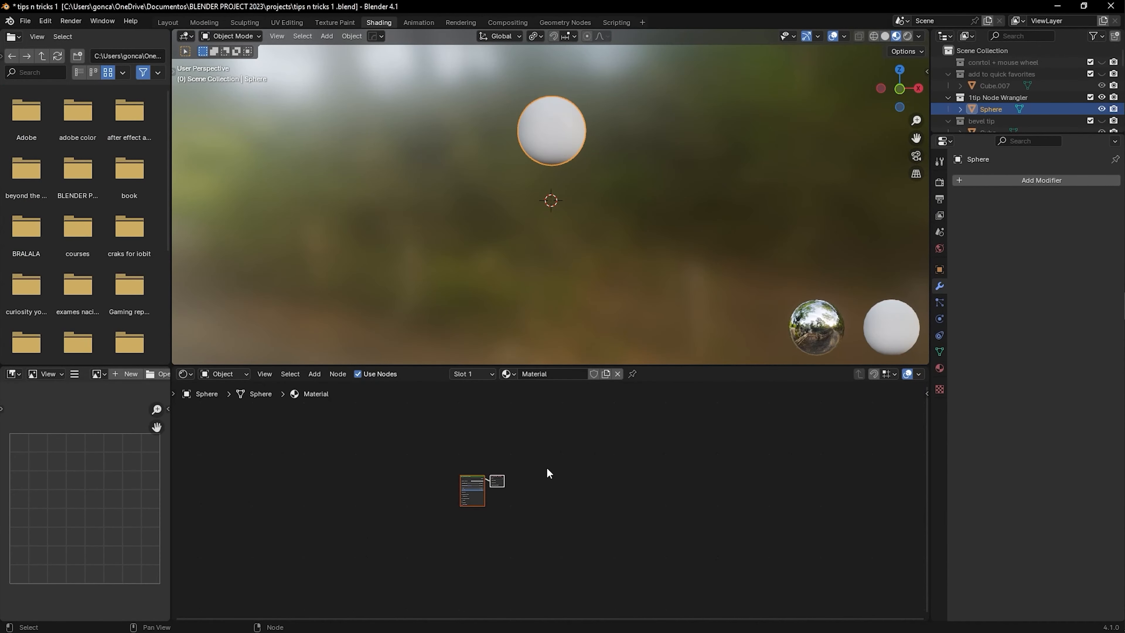
scroll(546, 468, up, 1)
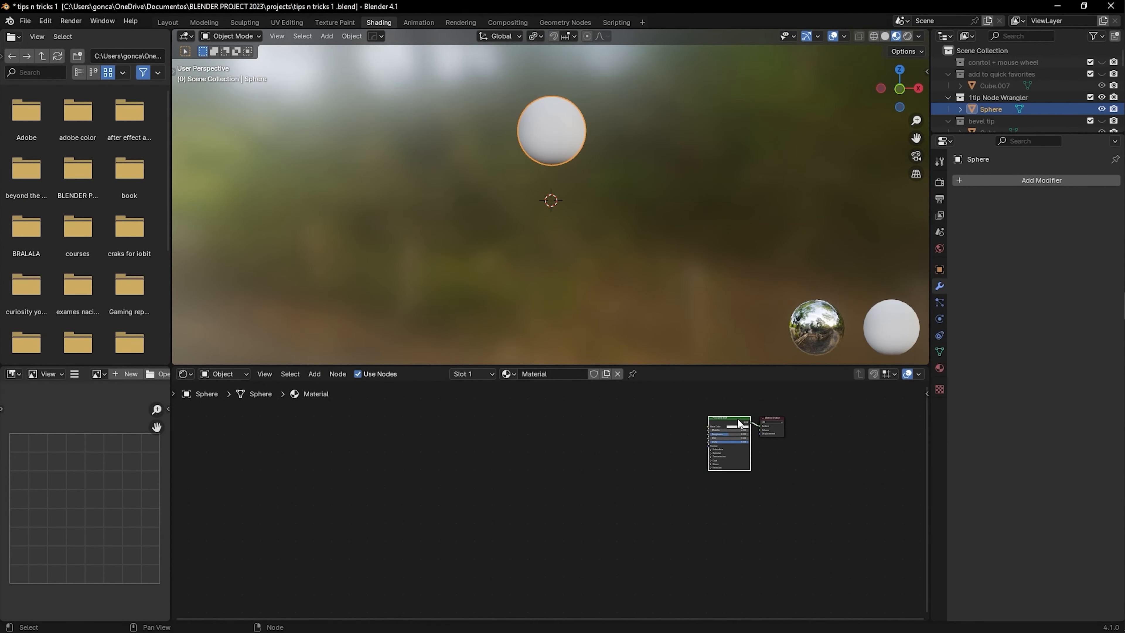
key(ctrl+t)
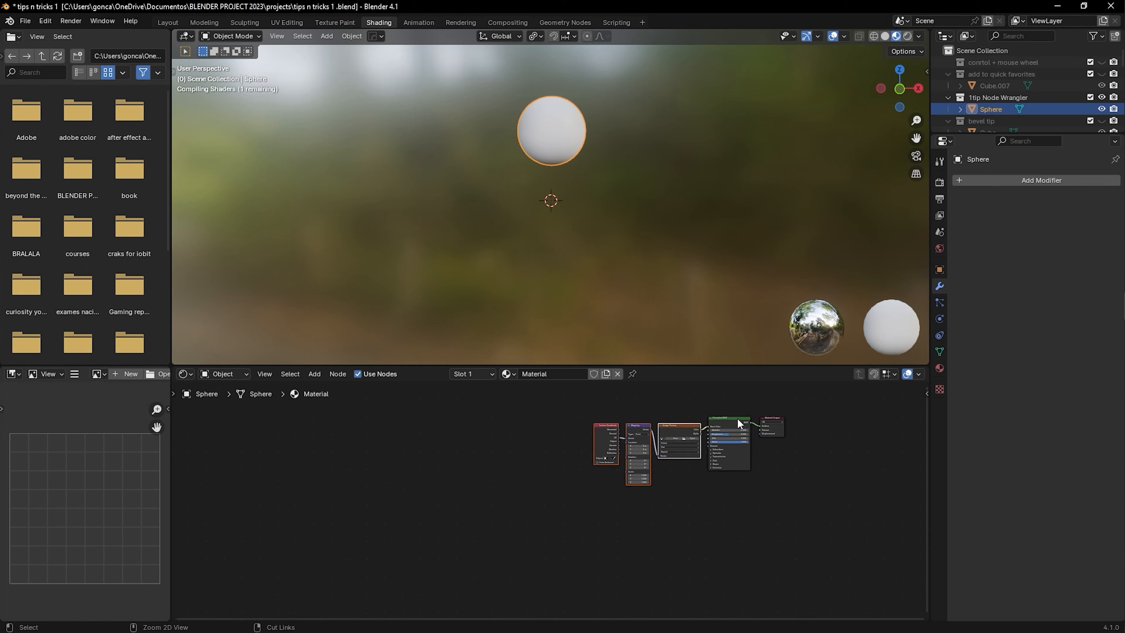
scroll(553, 490, up, 3)
scroll(553, 486, up, 1)
middle_drag(552, 487, 581, 550)
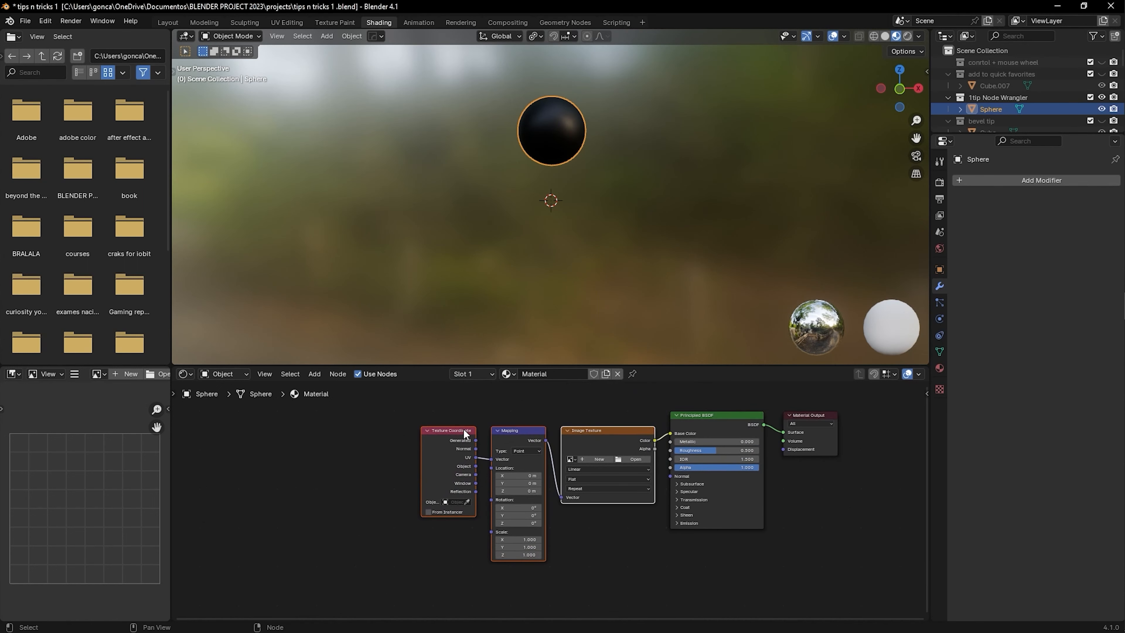
Delete the Mapping and Texture Coordinate nodes and recreate them for the Image Texture node with Node Wrangler
click(592, 432)
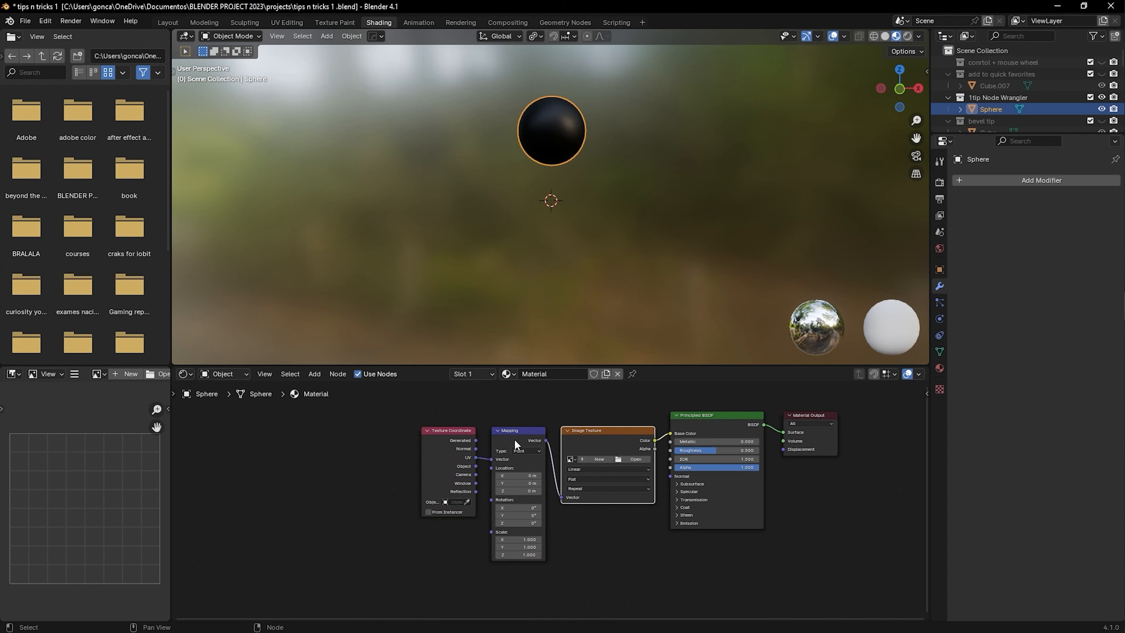
click(514, 438)
key(x)
click(471, 434)
key(x)
click(606, 429)
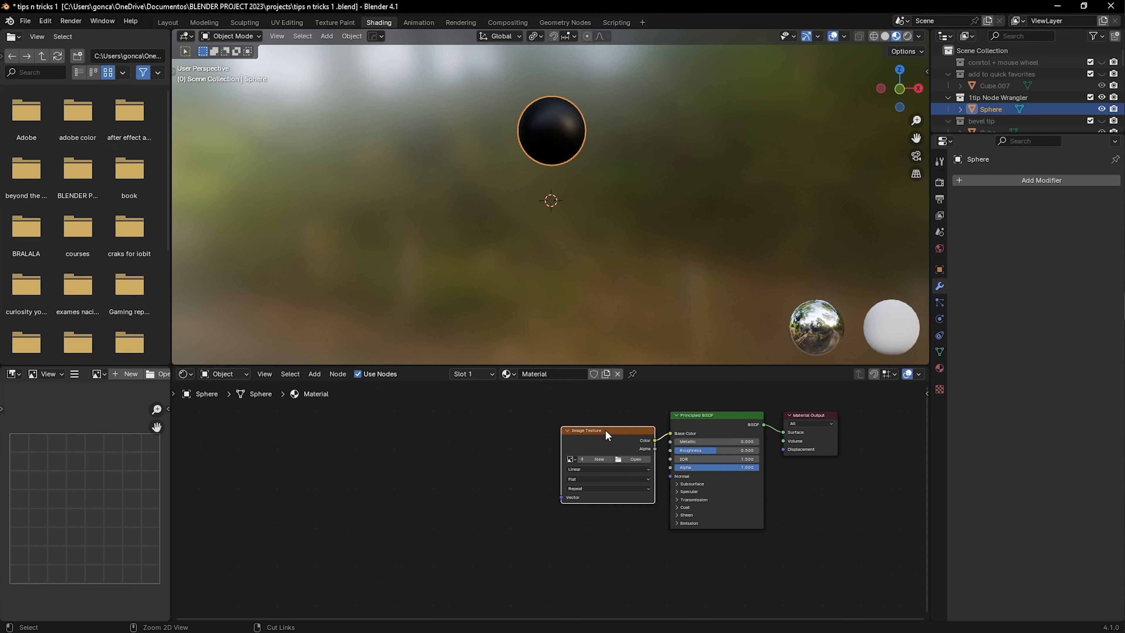
key(ctrl+t)
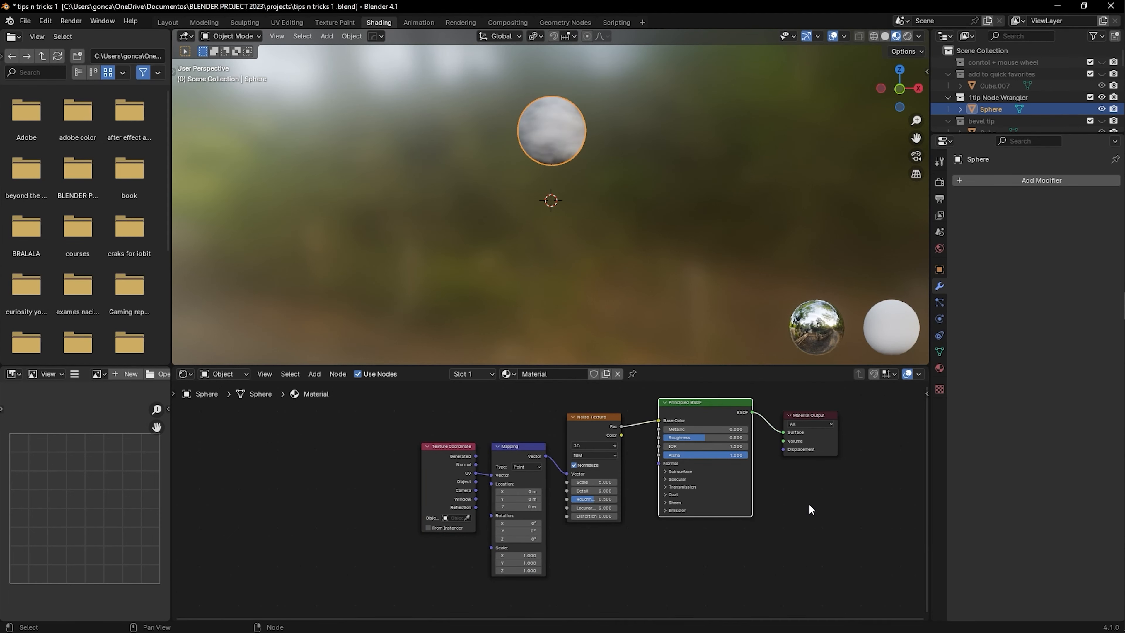
Preview the Noise Texture directly on the Material Output and set its Scale to 150.6 and Detail to 15
click(581, 427)
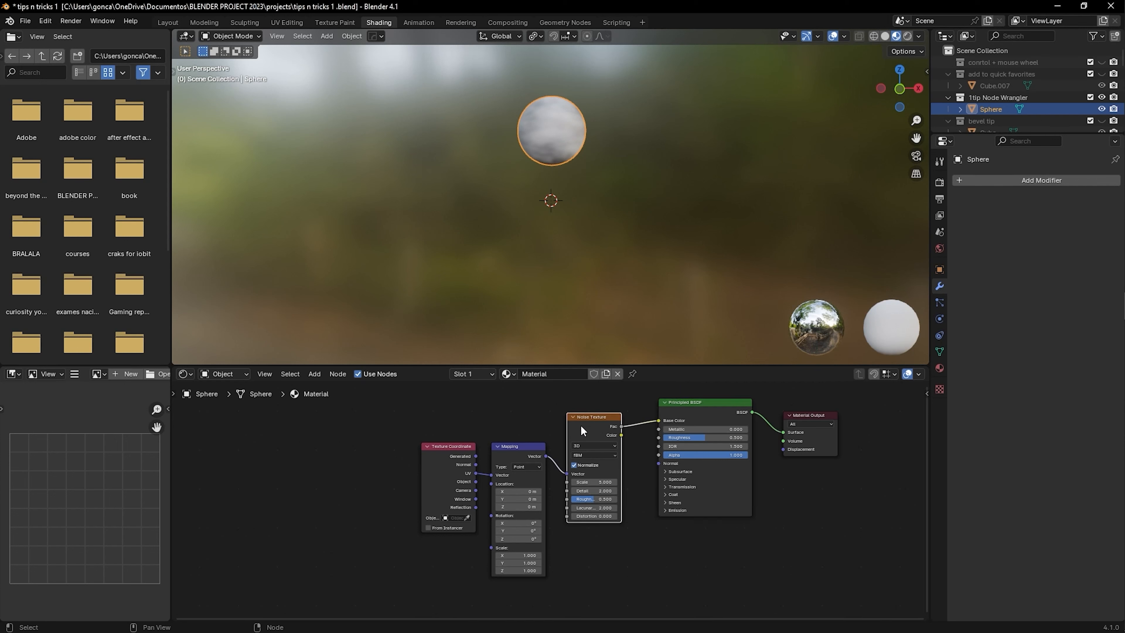
scroll(642, 418, up, 2)
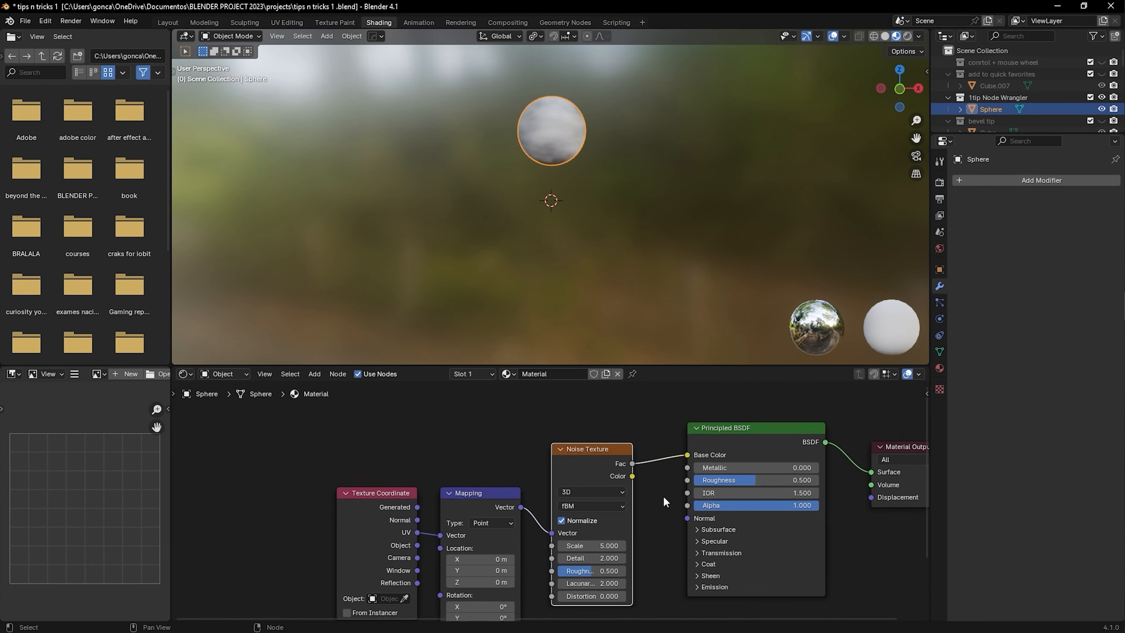
ctrl+shift+click(607, 457)
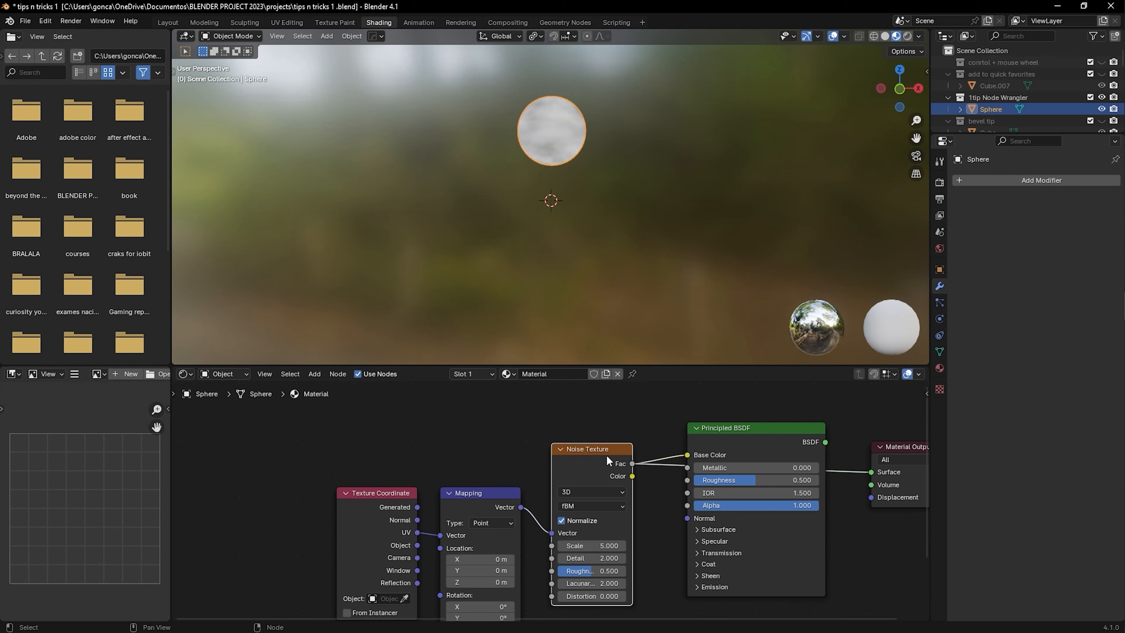
drag(594, 558, 665, 547)
Connect the Principled BSDF back to the Material Output surface with the Node Wrangler preview
click(783, 440)
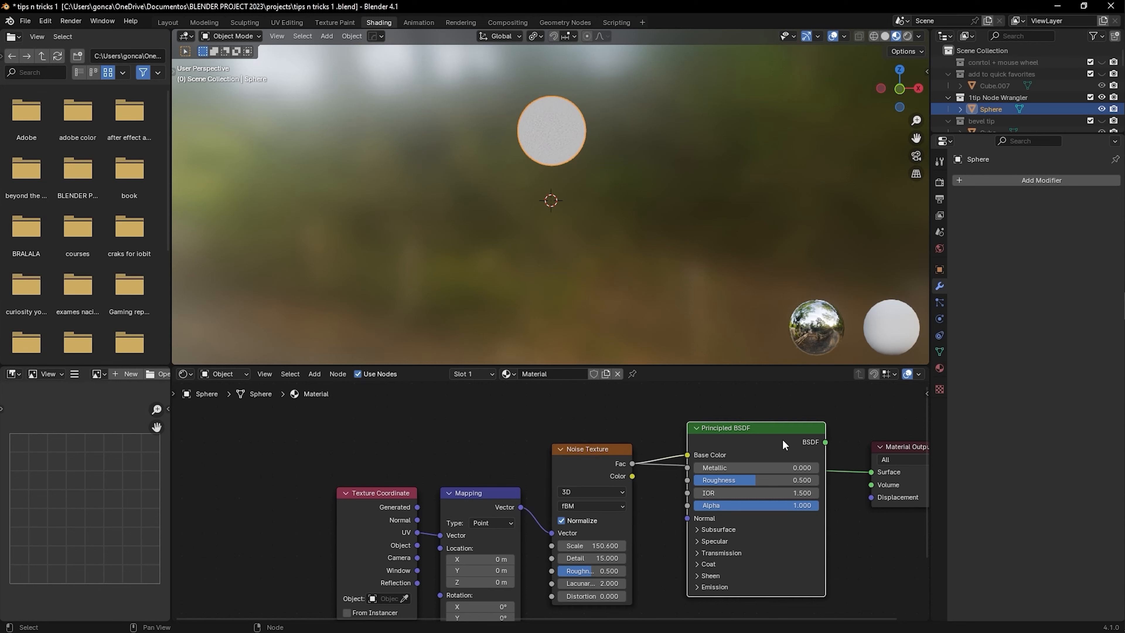
ctrl+shift+click(824, 443)
scroll(635, 518, down, 3)
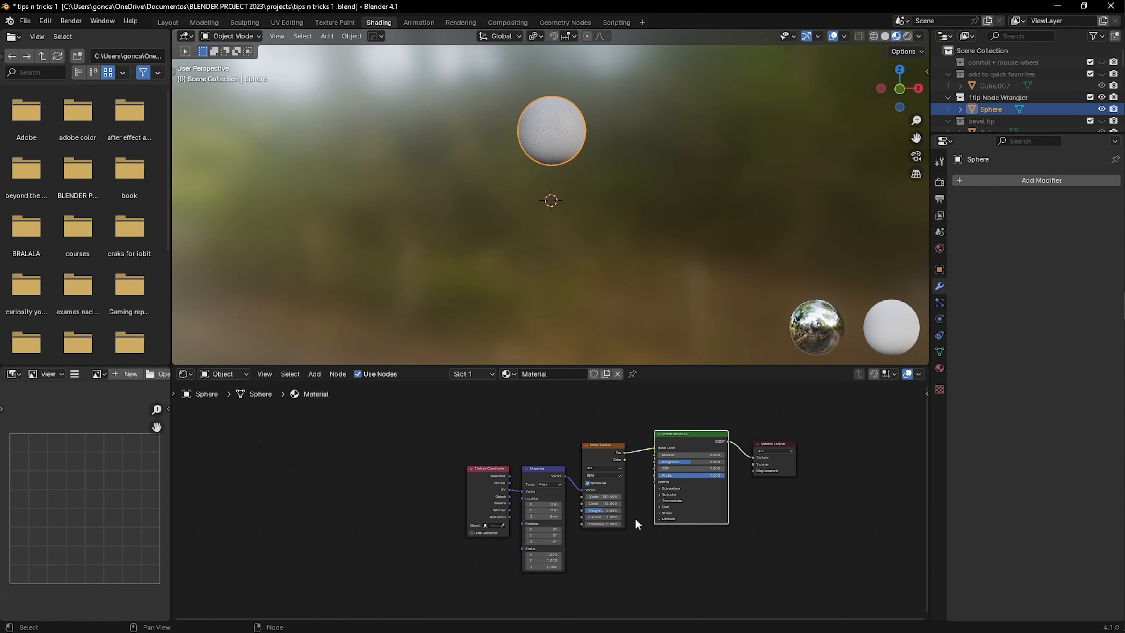
scroll(699, 468, up, 2)
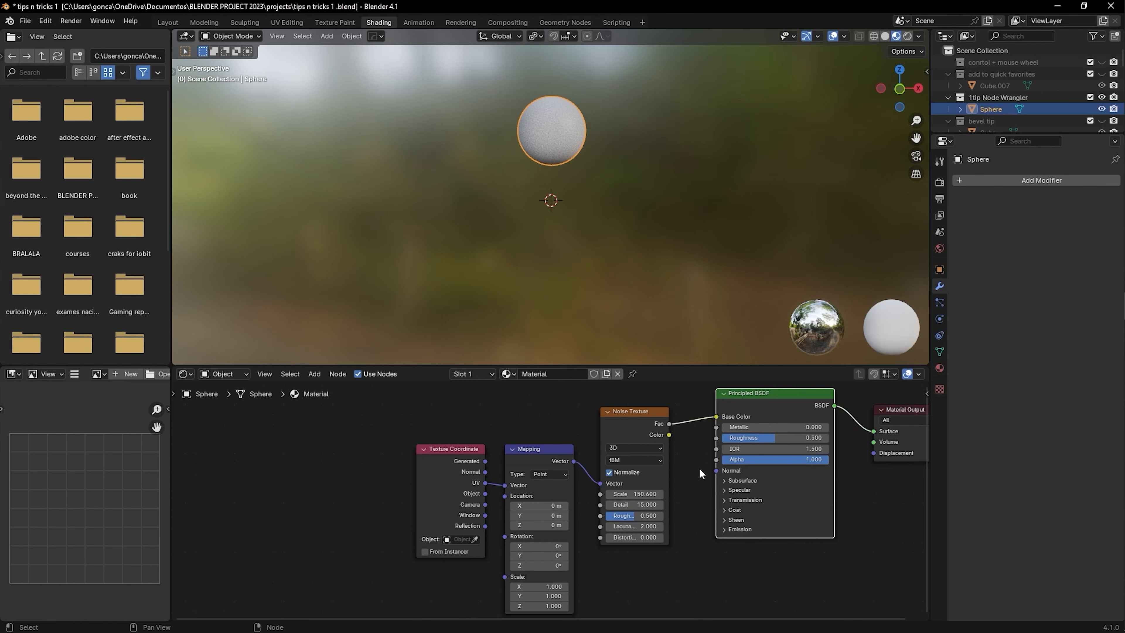
click(1066, 109)
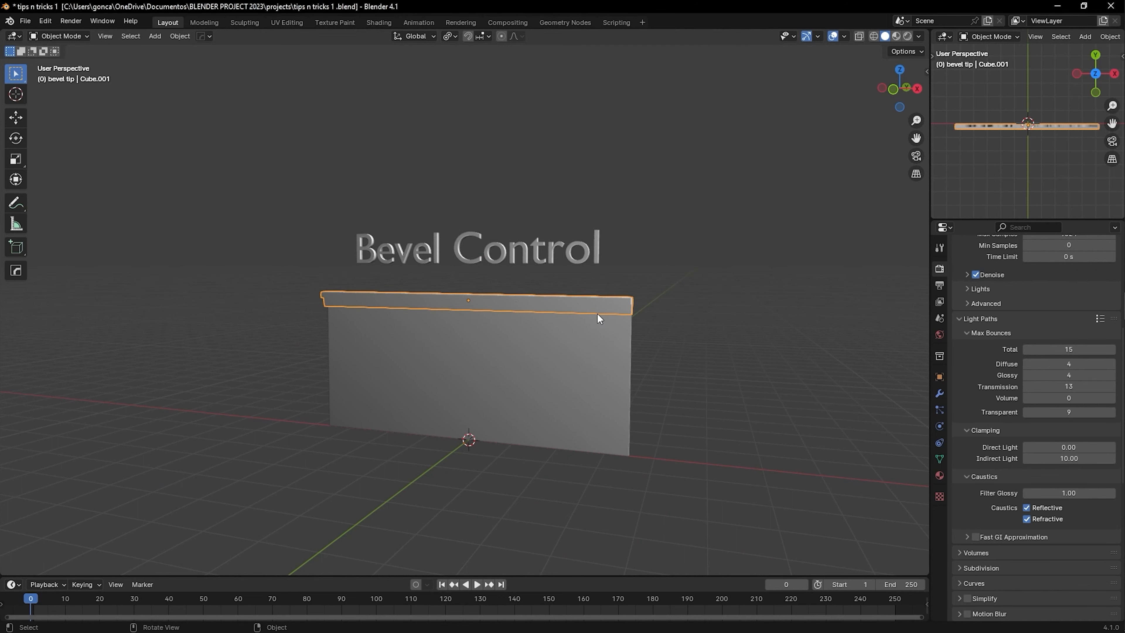
Bevel the long inner edge of the trim along the wall's top with 6 segments and a profile of about 0.88
key(Tab)
middle_drag(597, 313, 500, 264)
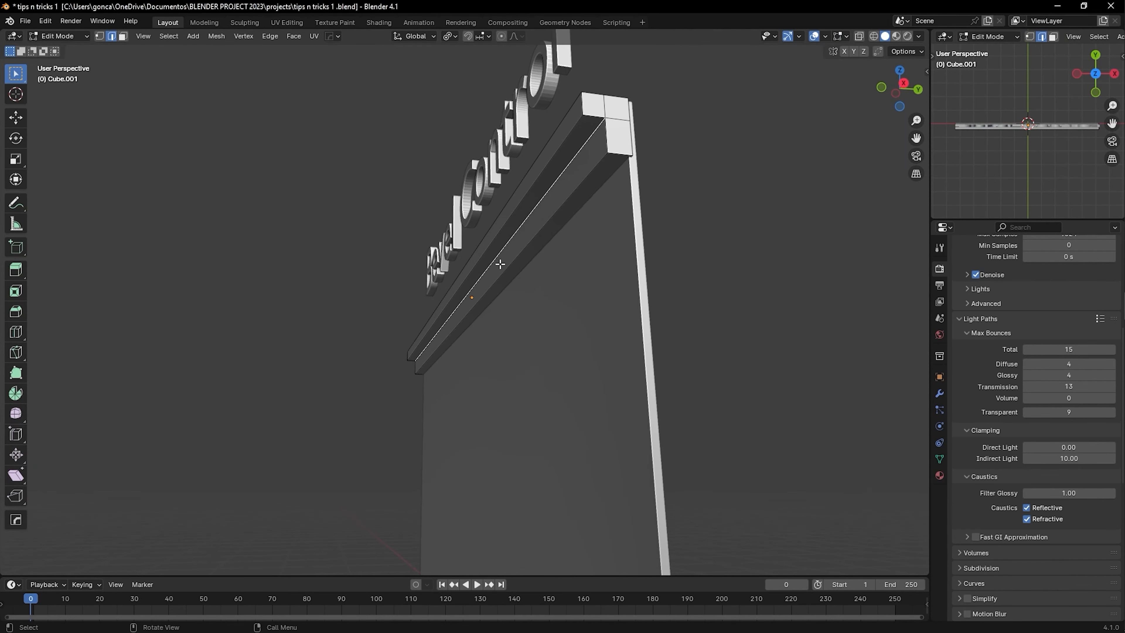
middle_drag(534, 322, 534, 343)
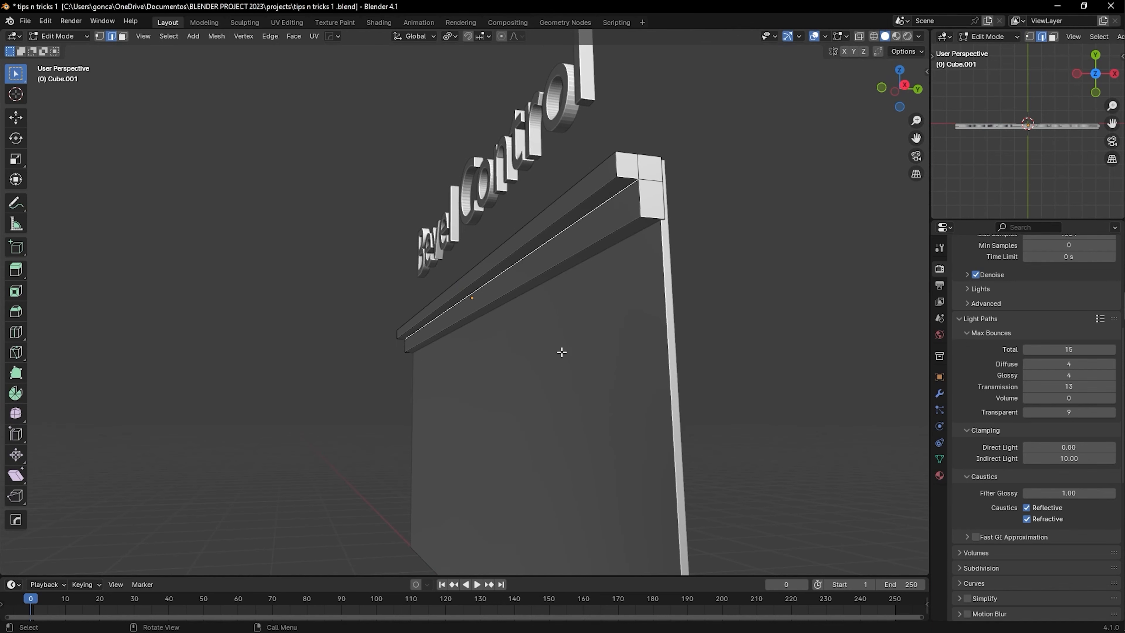
key(ctrl+b)
scroll(576, 363, up, 5)
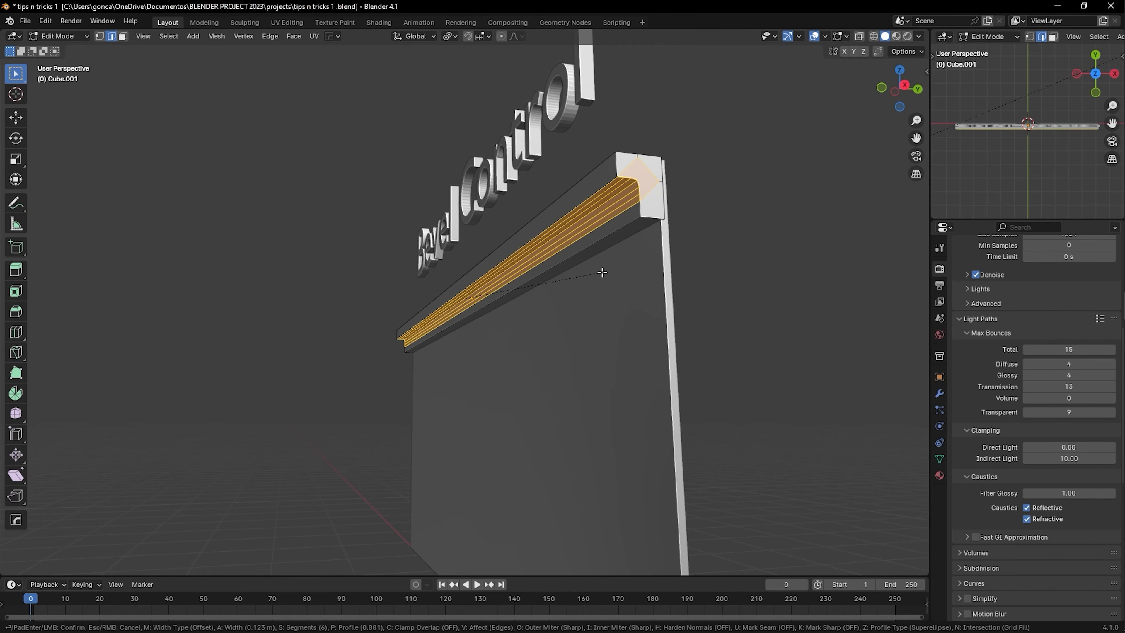
click(567, 279)
key(Tab)
click(747, 237)
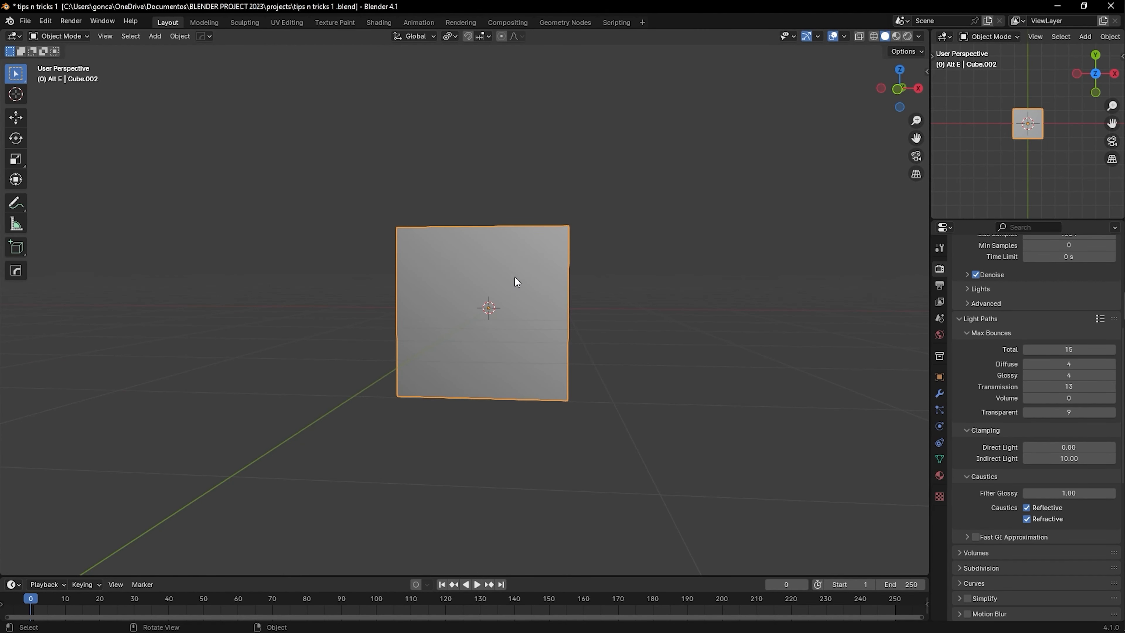
Select the ring of faces running around all four sides just below the cube's top surface
middle_drag(515, 254, 510, 309)
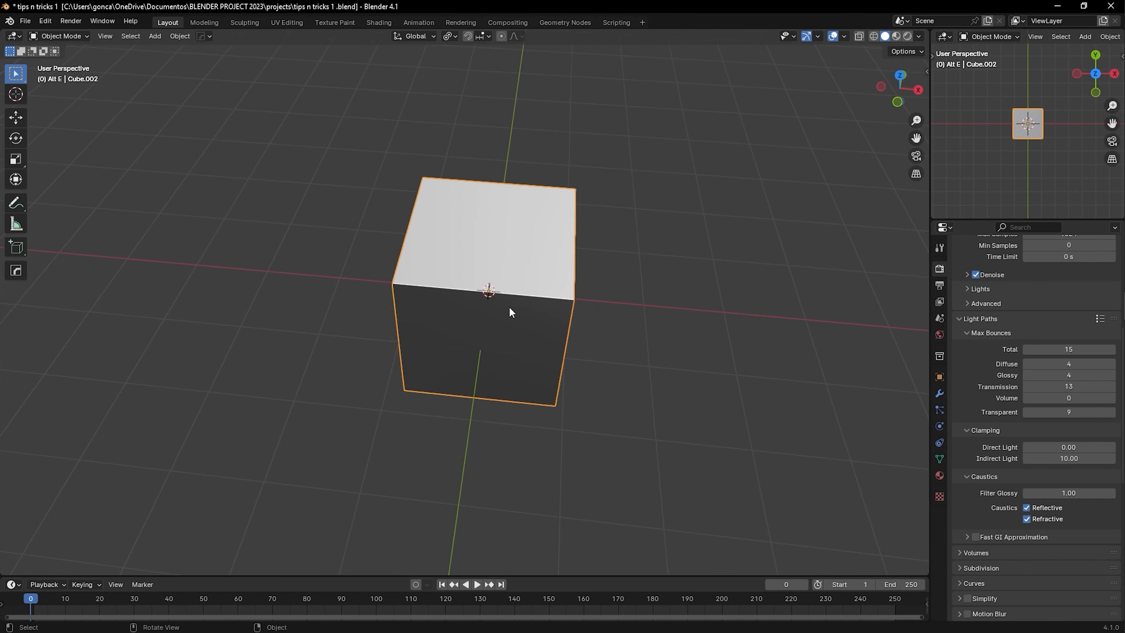
key(Tab)
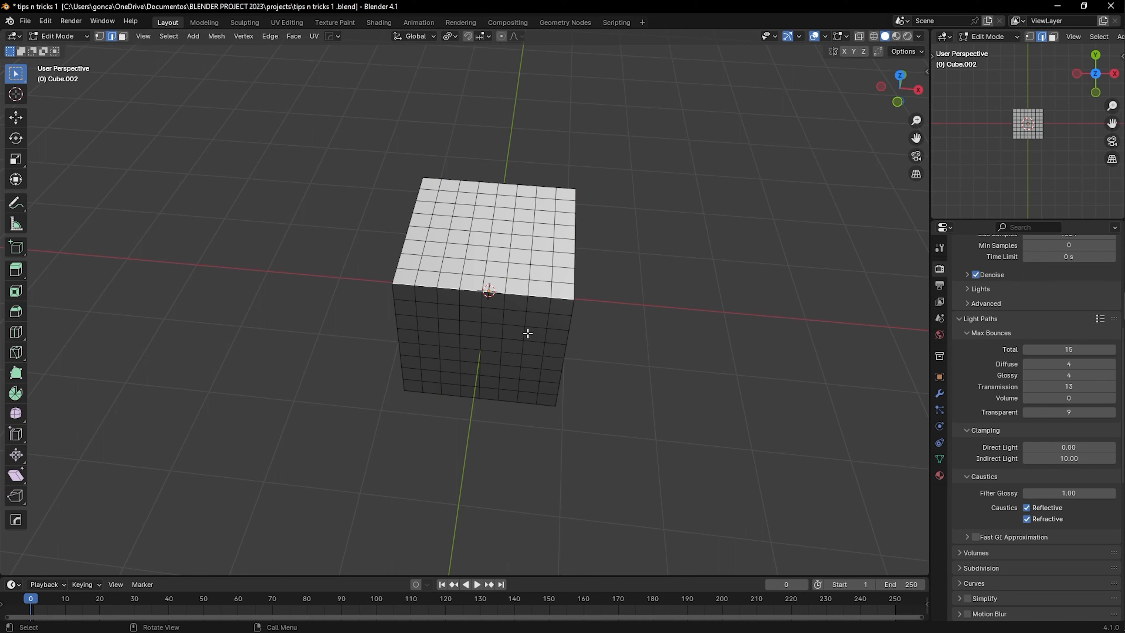
scroll(506, 315, down, 2)
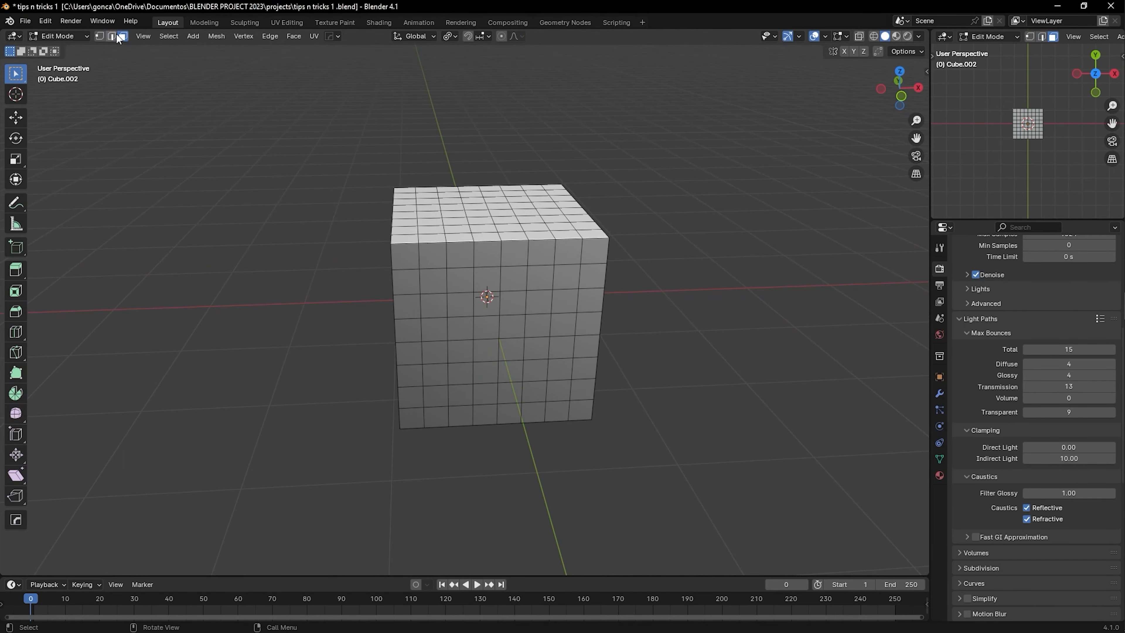
alt+click(417, 255)
middle_drag(348, 300, 671, 292)
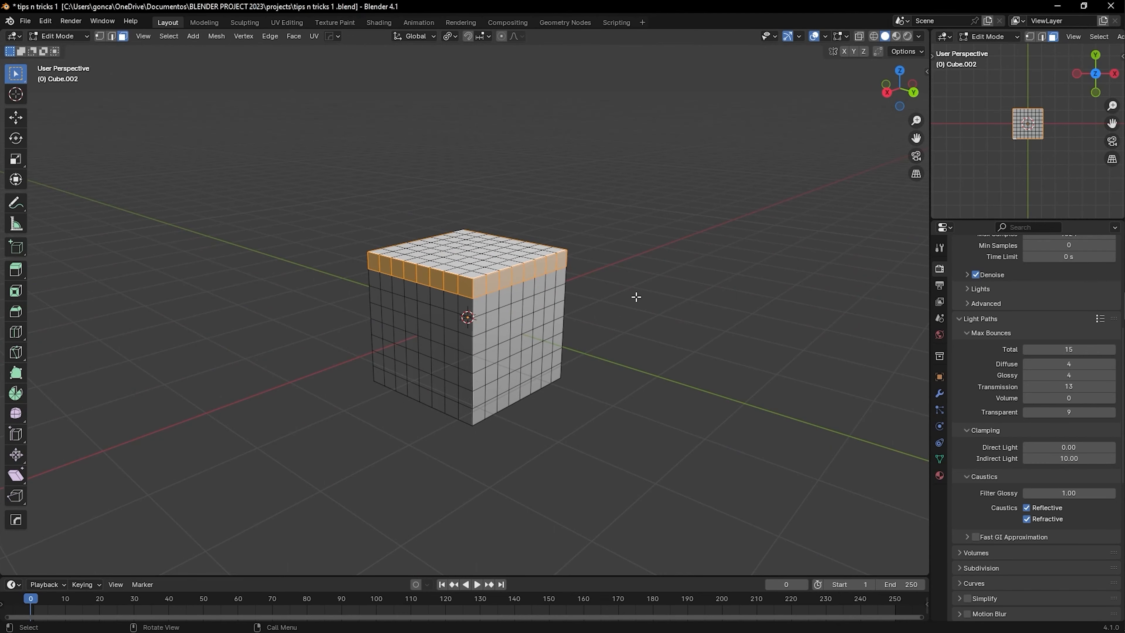
Try a regular extrude and an Extrude Faces Along Normals on the selected face ring
key(e)
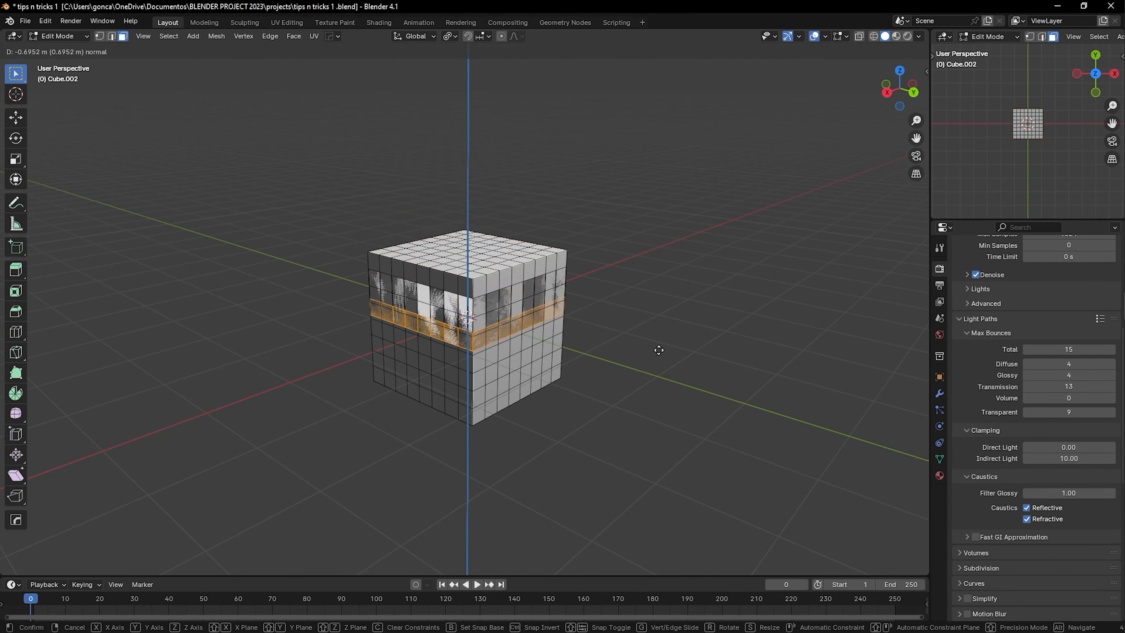
right_click(622, 257)
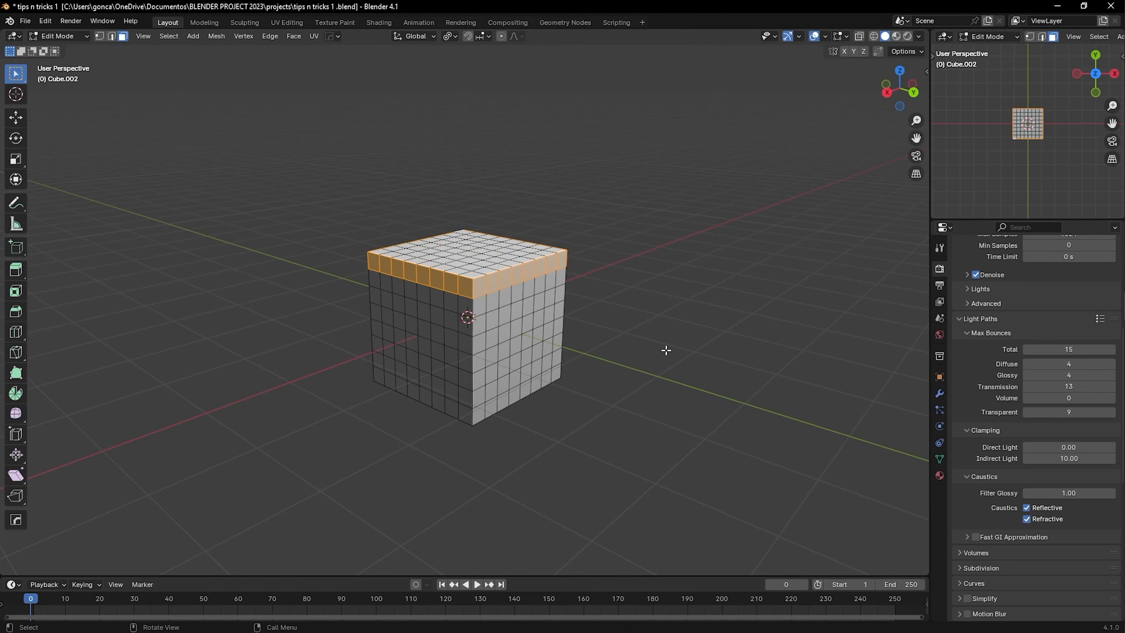
key(alt+e)
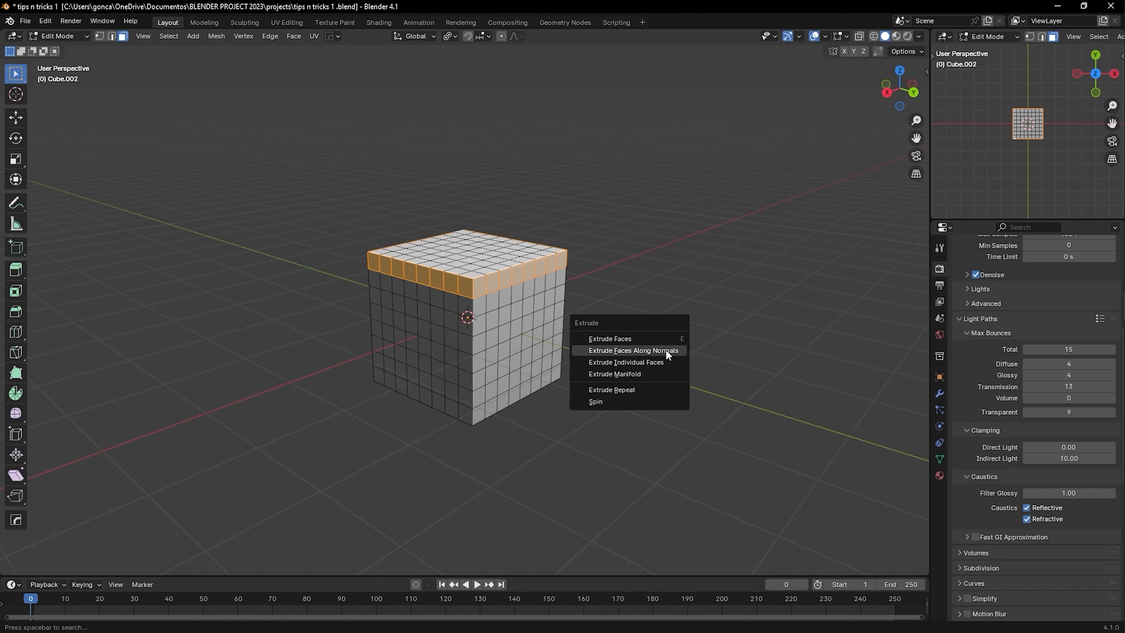
click(668, 350)
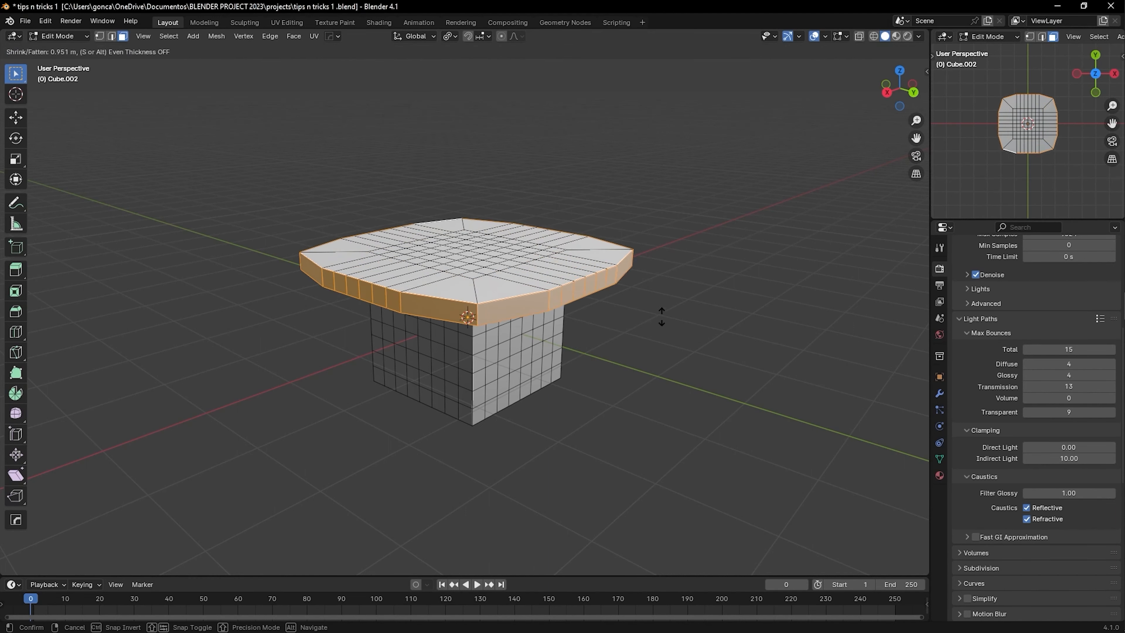
right_click(645, 323)
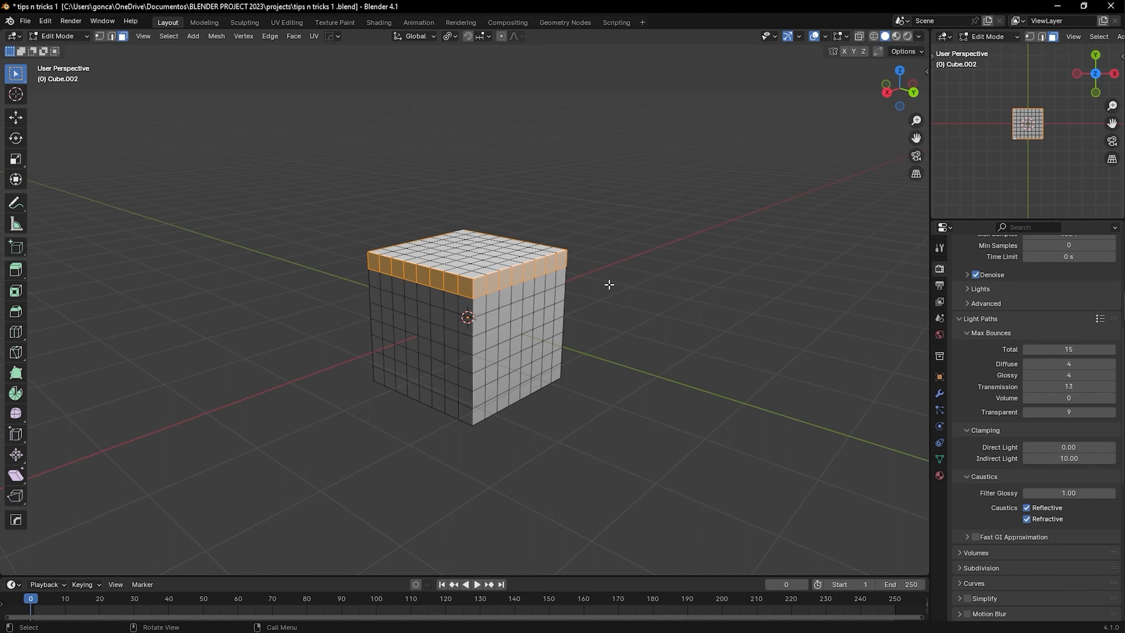
Extrude the selected ring outward as individual faces with an offset of about 0.901 m
key(alt+e)
key(alt+e)
click(624, 288)
click(623, 304)
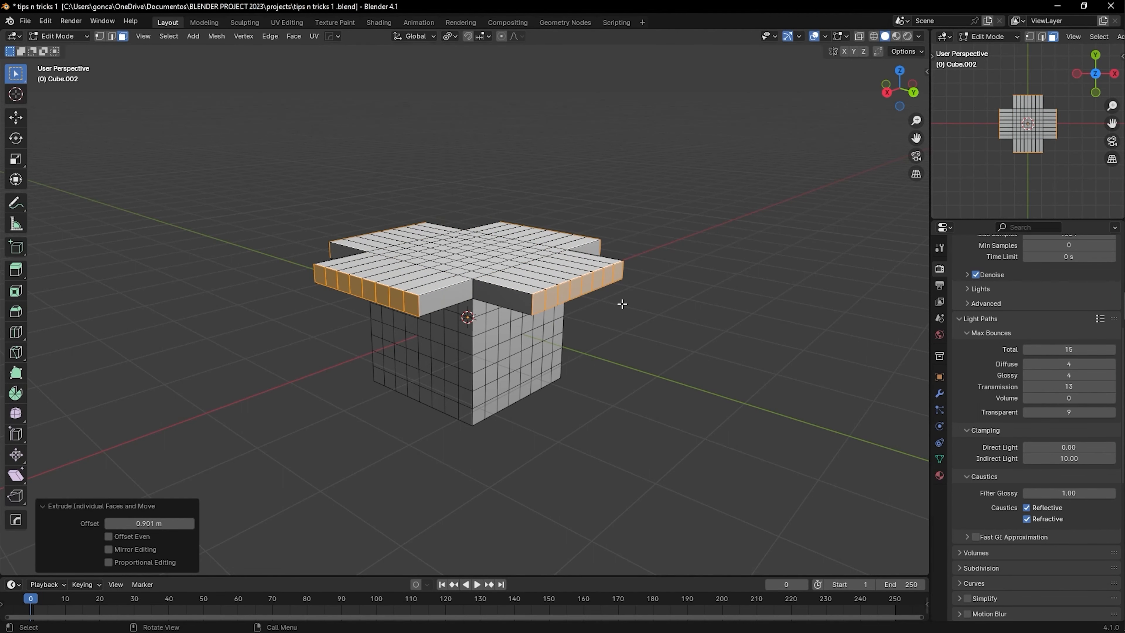
click(450, 37)
click(452, 36)
click(452, 36)
scroll(756, 353, up, 3)
key(s)
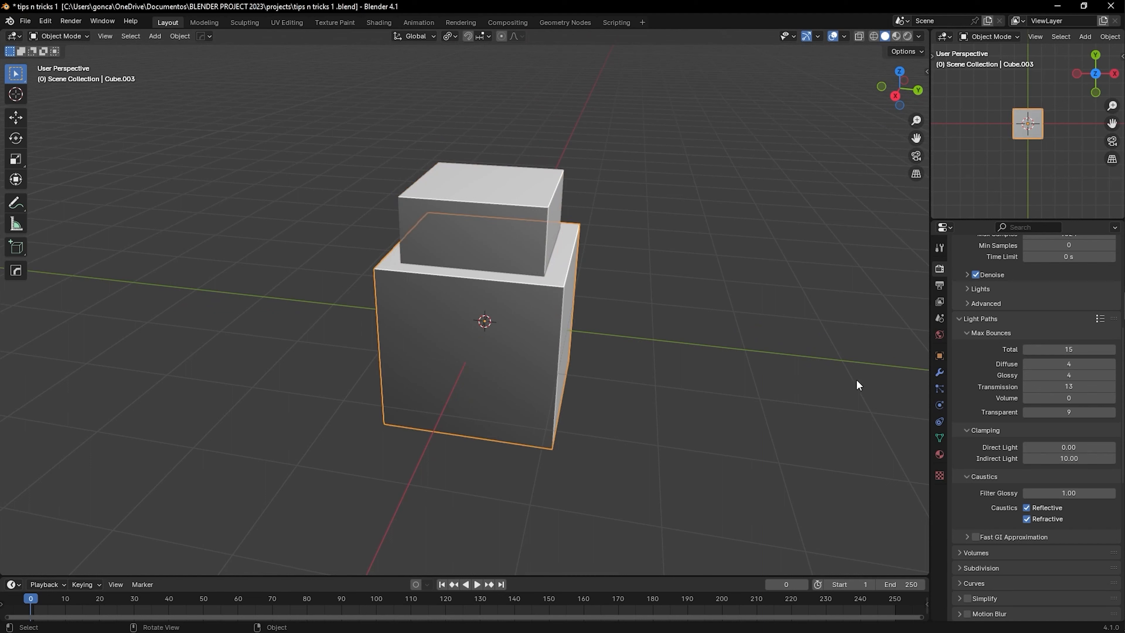
Add a Boolean modifier to the large cube, using the smaller overlapping cube above it as the Difference object
click(940, 372)
click(1002, 265)
click(904, 269)
text(bo)
key(Return)
click(1100, 331)
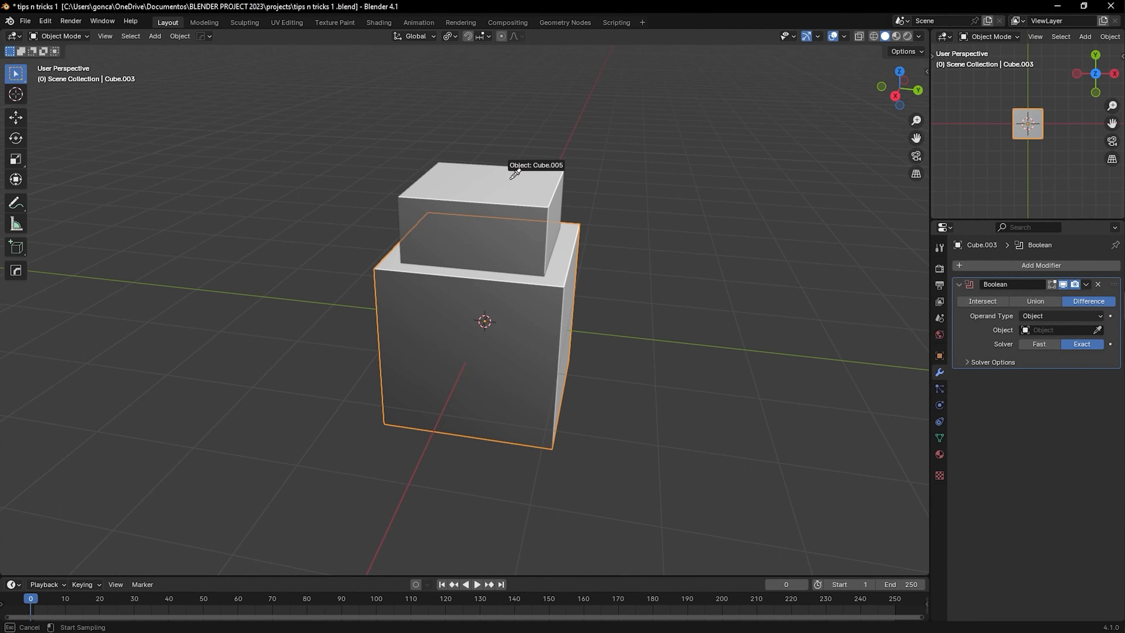
click(514, 169)
Hide the smaller cutter cube to examine the Boolean cut, and unhide it again
click(557, 248)
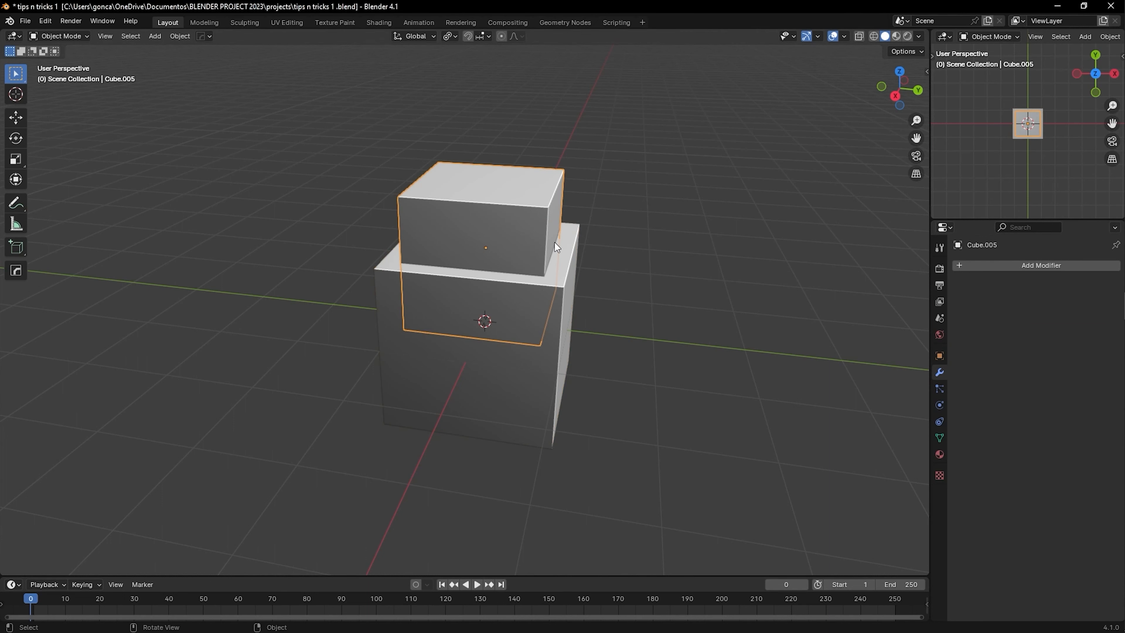
key(h)
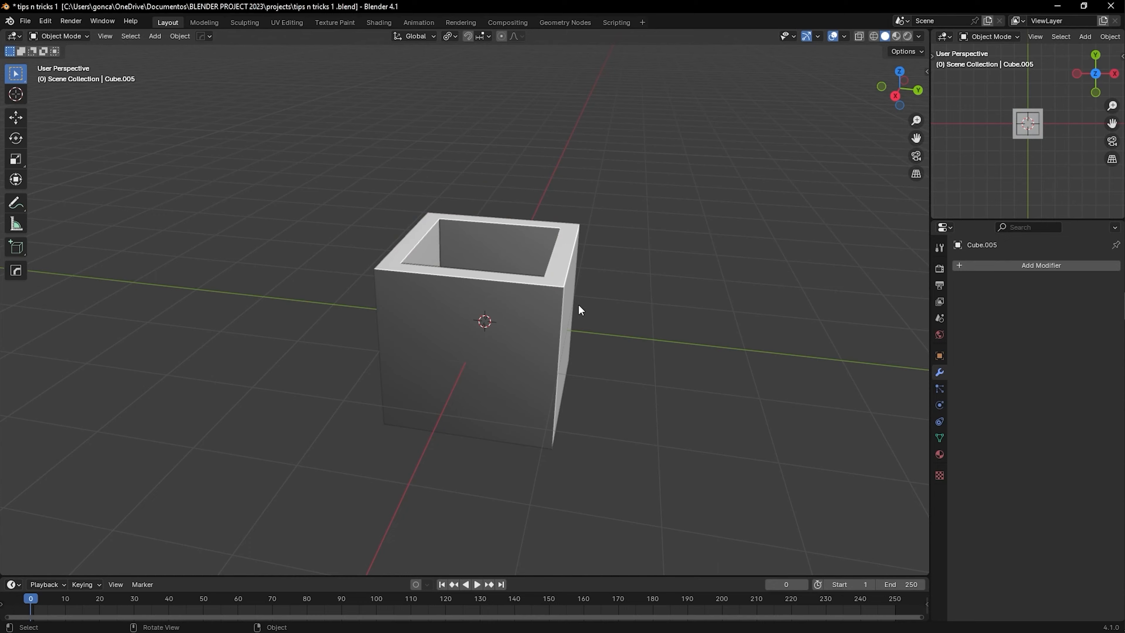
middle_drag(579, 304, 460, 282)
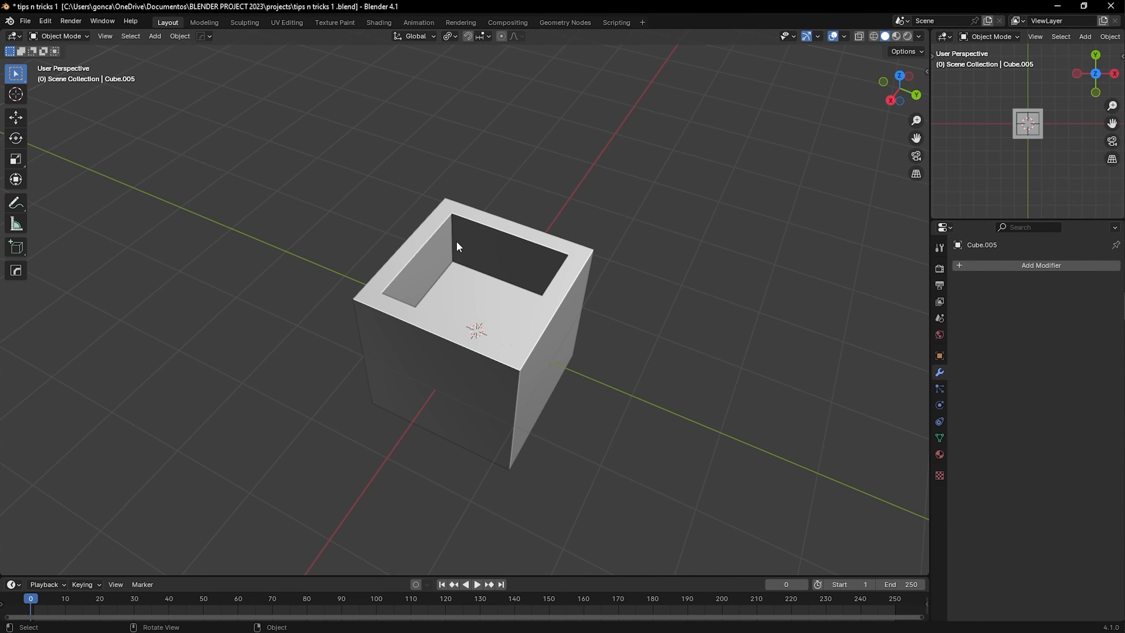
key(alt+h)
key(h)
key(alt+h)
Set the cutter cube's viewport display to Bounds and examine the cut through it
click(940, 355)
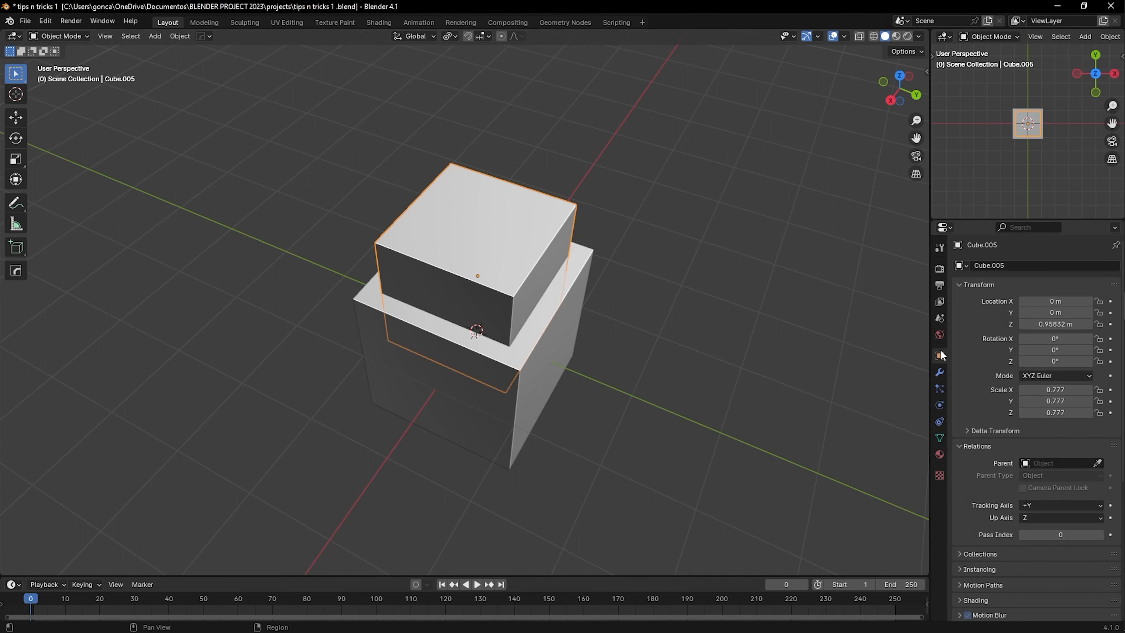
scroll(977, 444, down, 10)
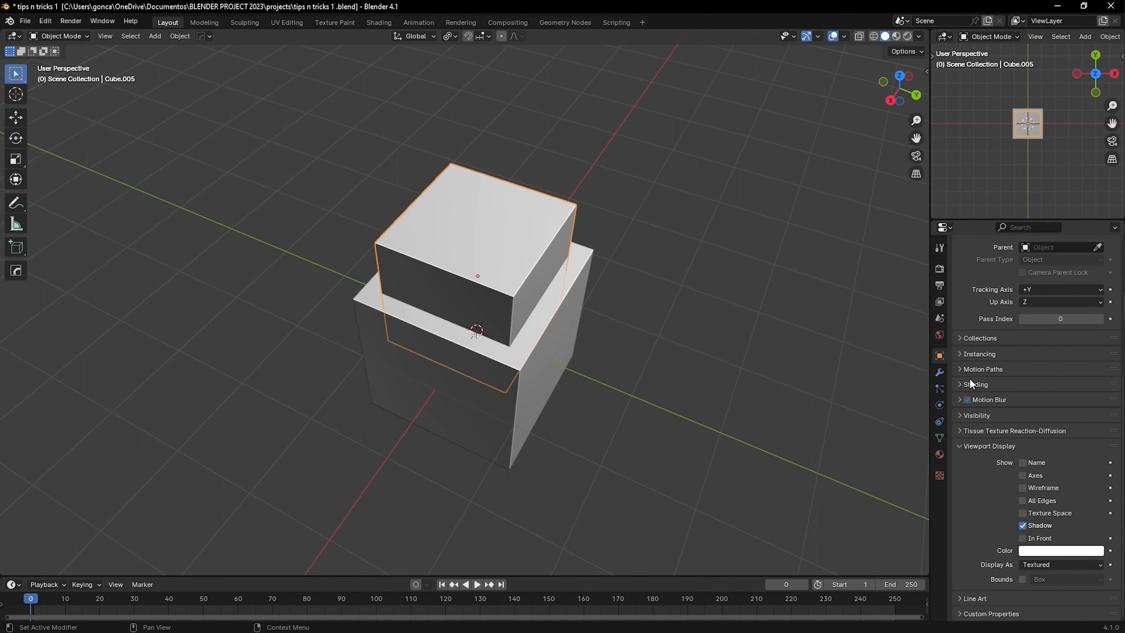
click(1048, 565)
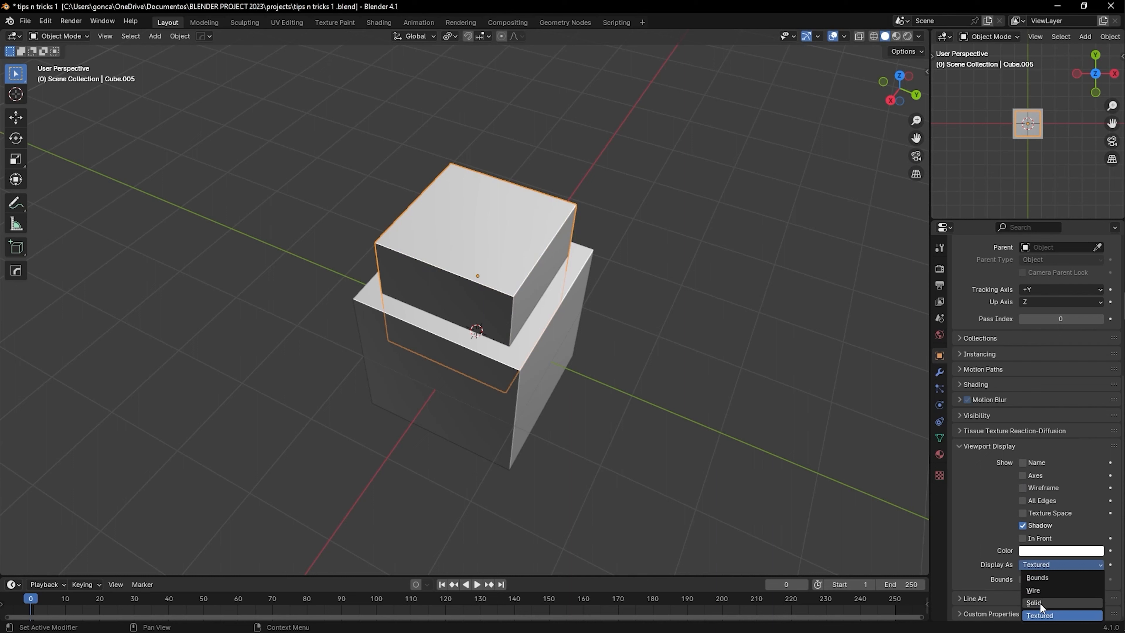
click(1041, 578)
middle_drag(674, 355, 435, 238)
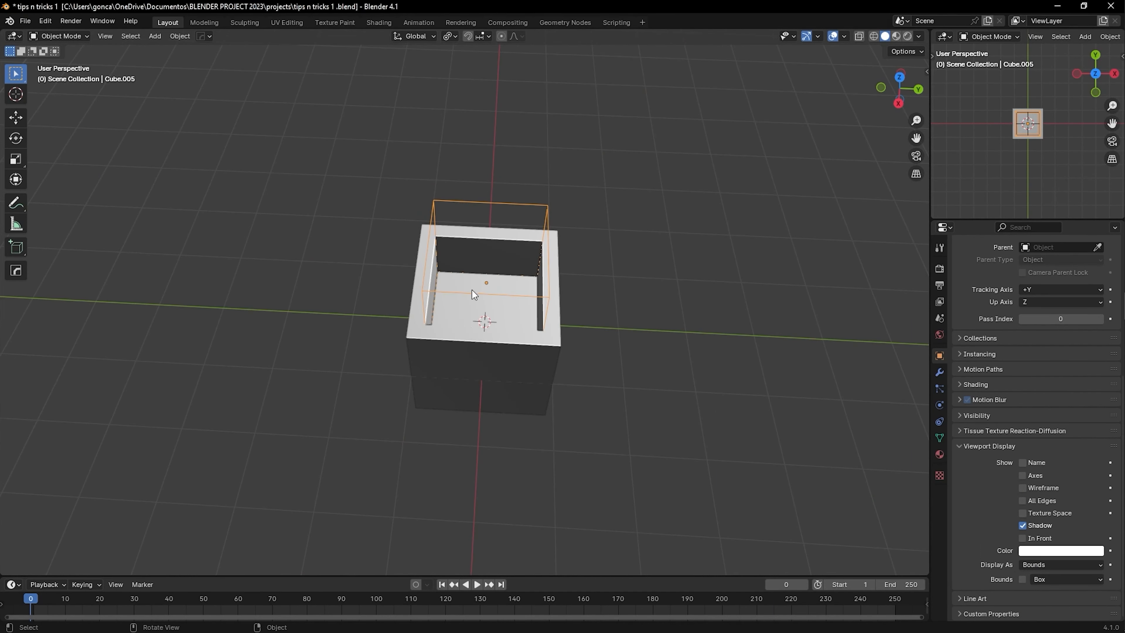
middle_drag(515, 303, 450, 230)
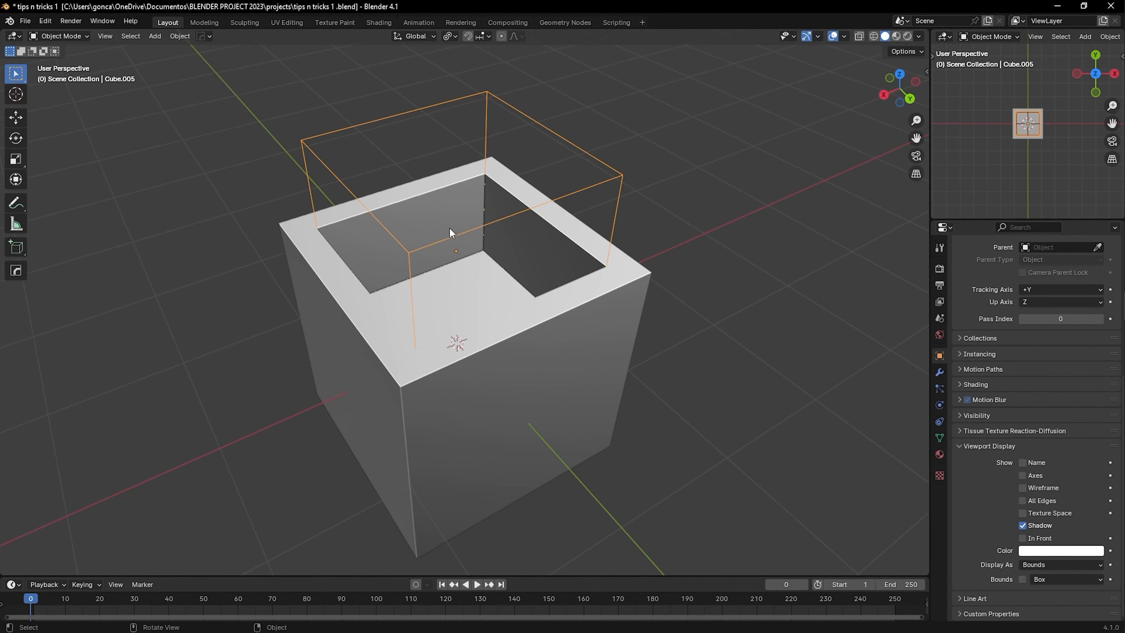
Add a Solidify modifier to the cutter cube and adjust its thickness
click(939, 371)
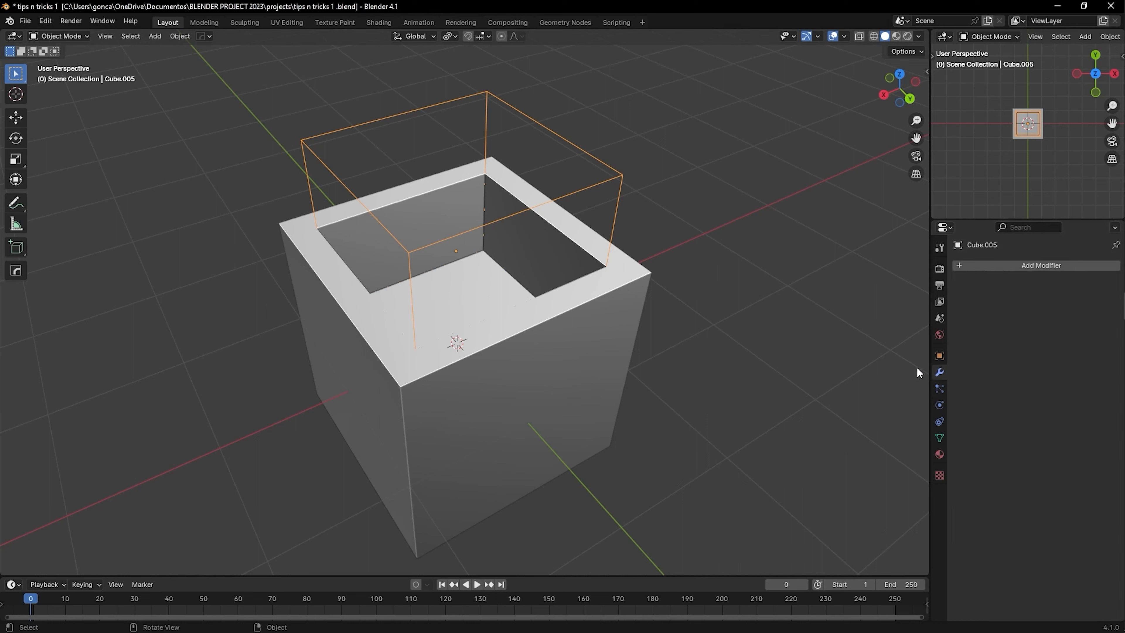
click(556, 328)
click(595, 219)
click(958, 264)
text(sol)
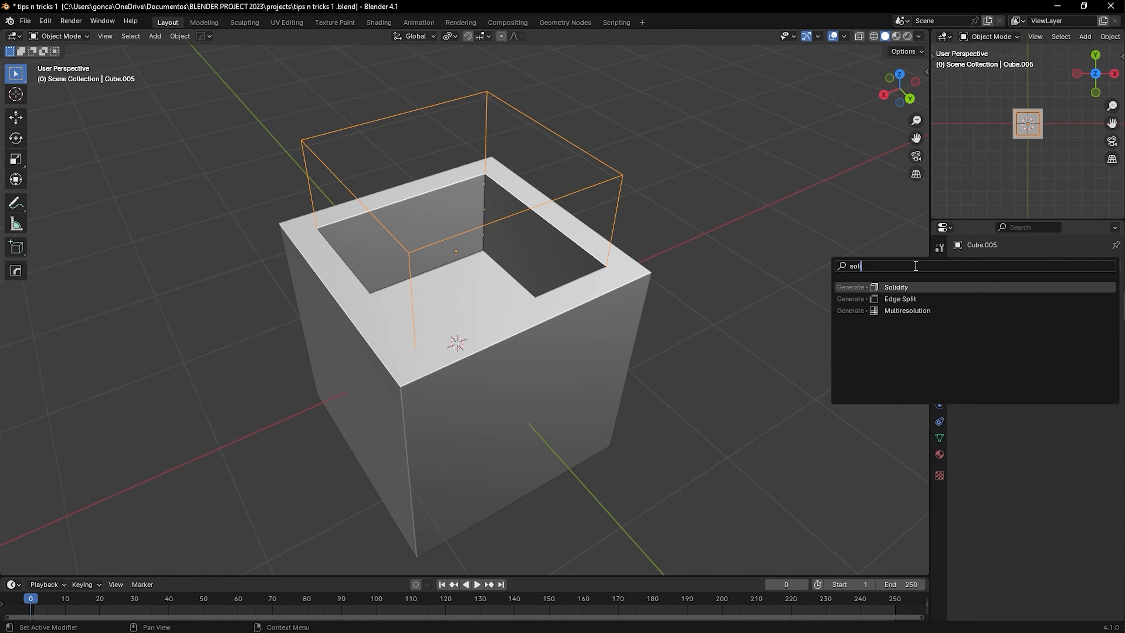
key(Return)
mouse_move(1061, 316)
mouse_down()
mouse_move(1084, 316)
mouse_move(1055, 316)
mouse_move(1068, 315)
mouse_up()
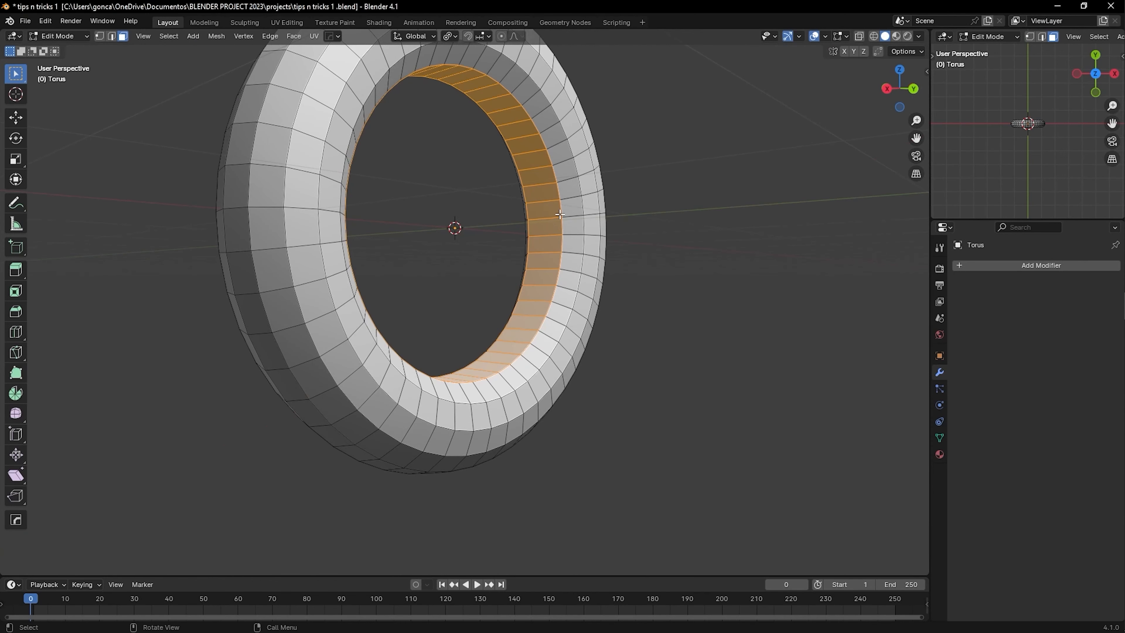
Delete the selected ring of faces along the torus's inner side
scroll(552, 209, down, 3)
middle_drag(552, 208, 562, 189)
key(x)
click(541, 230)
scroll(541, 230, up, 1)
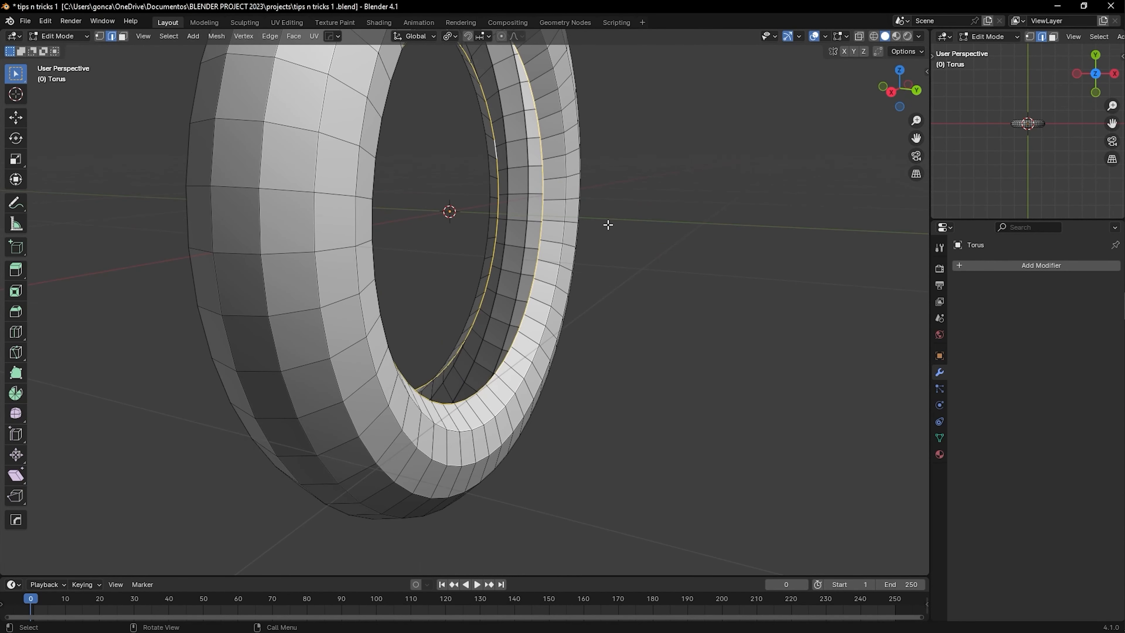
Try filling between the torus's two open inner edge loops with the plain face fill, and delete the filled faces
key(f)
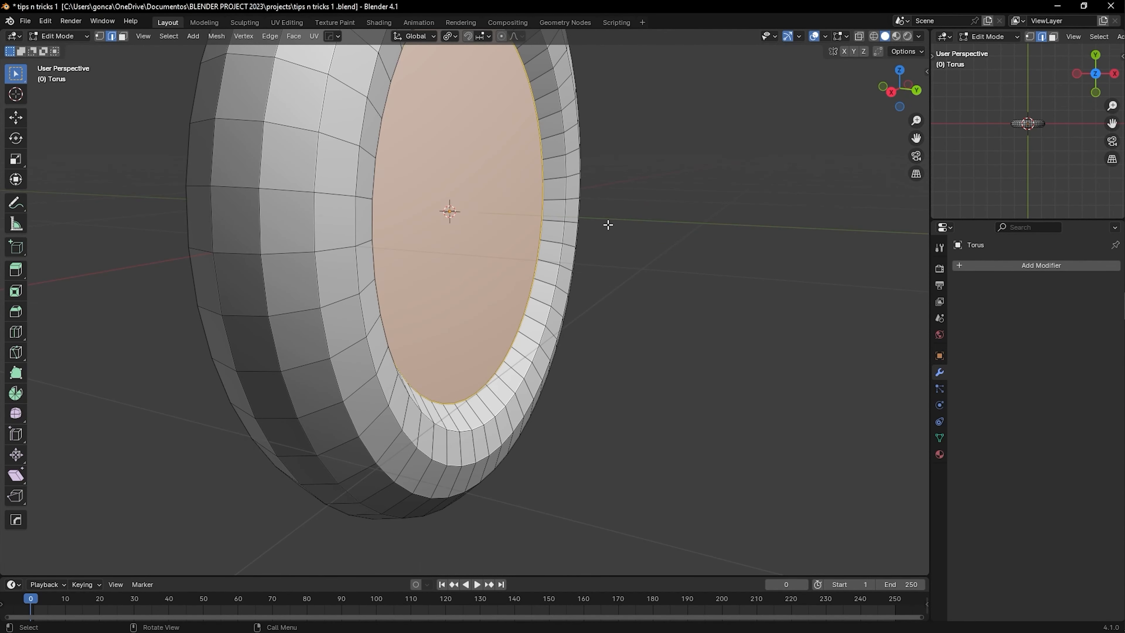
middle_drag(592, 245, 570, 279)
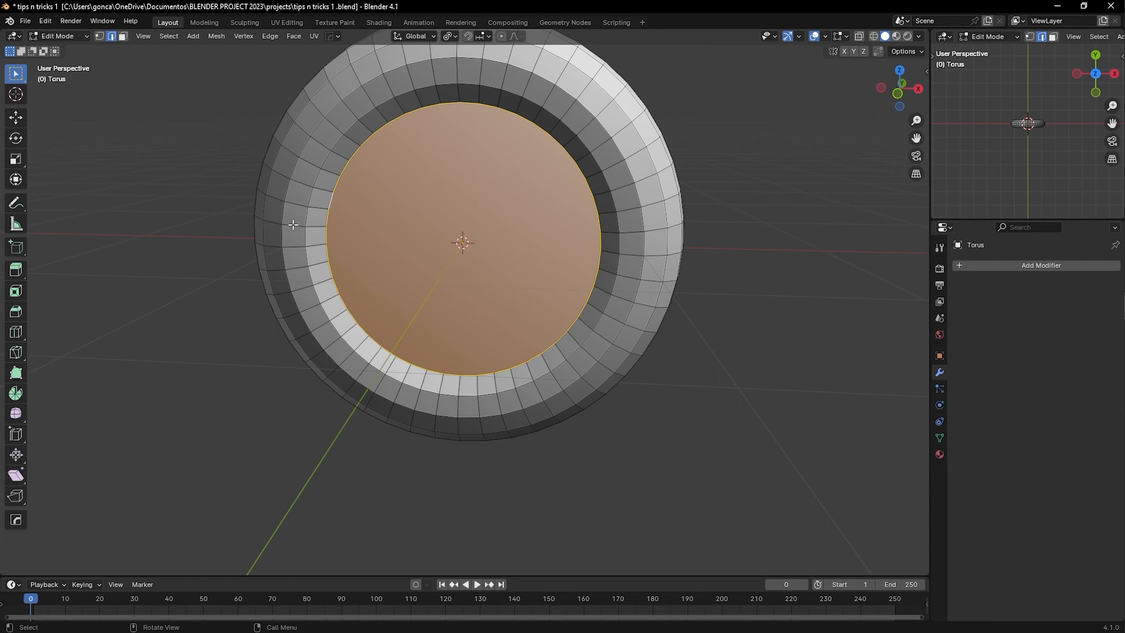
middle_drag(528, 250, 386, 94)
key(x)
click(526, 236)
scroll(526, 236, up, 4)
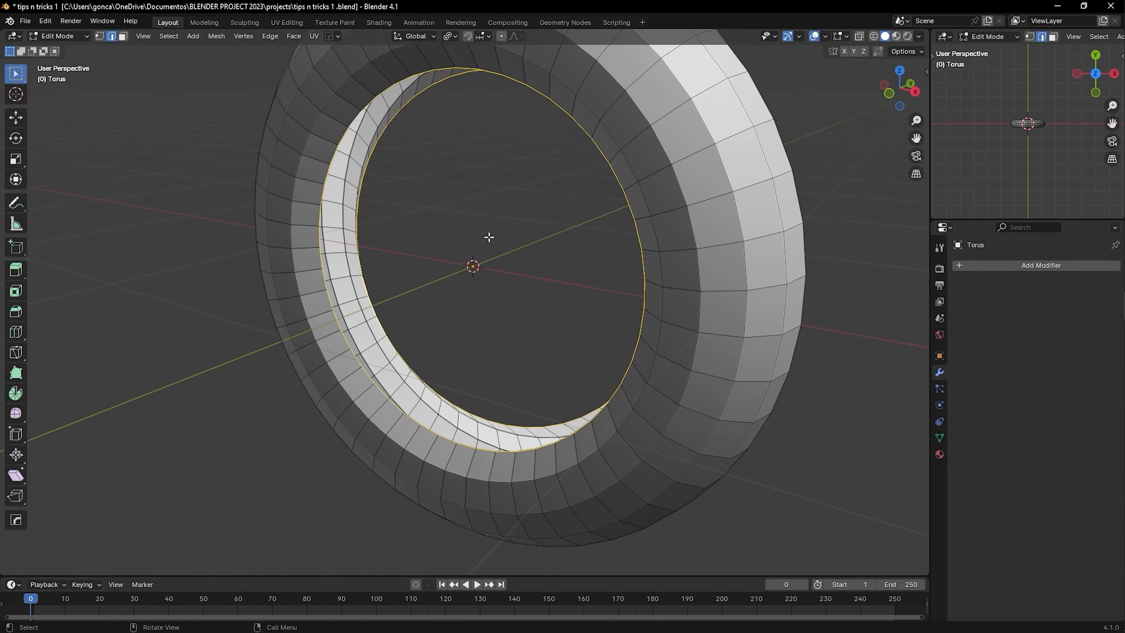
Close the gap on the torus's inner side by applying Bridge Edge Loops to the two open loops
key(F3)
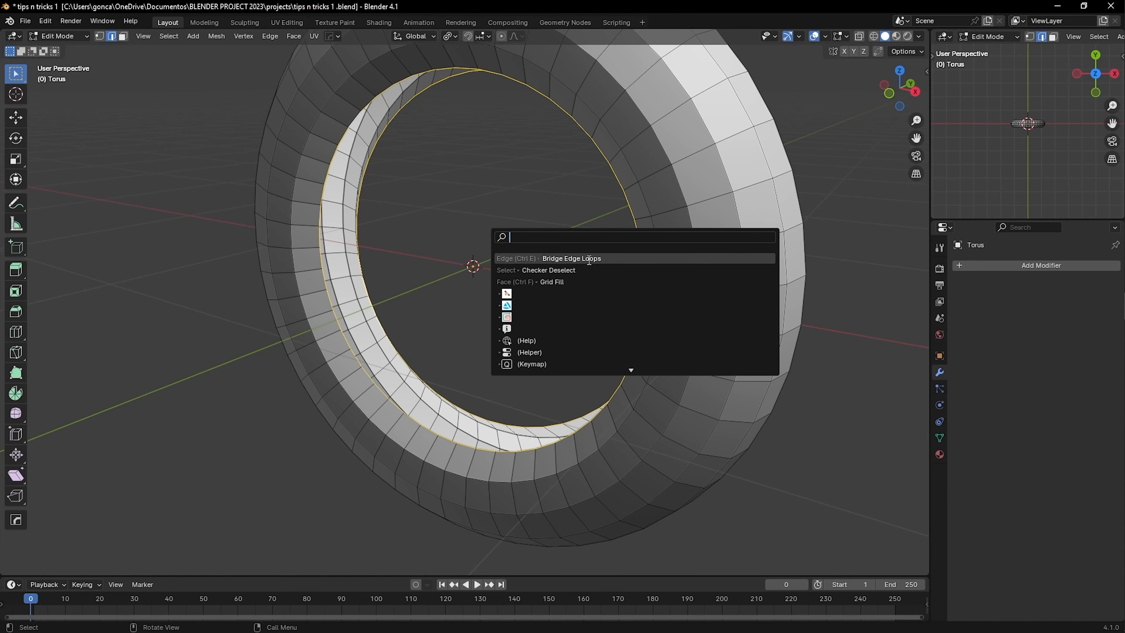
click(548, 261)
middle_drag(404, 175, 516, 195)
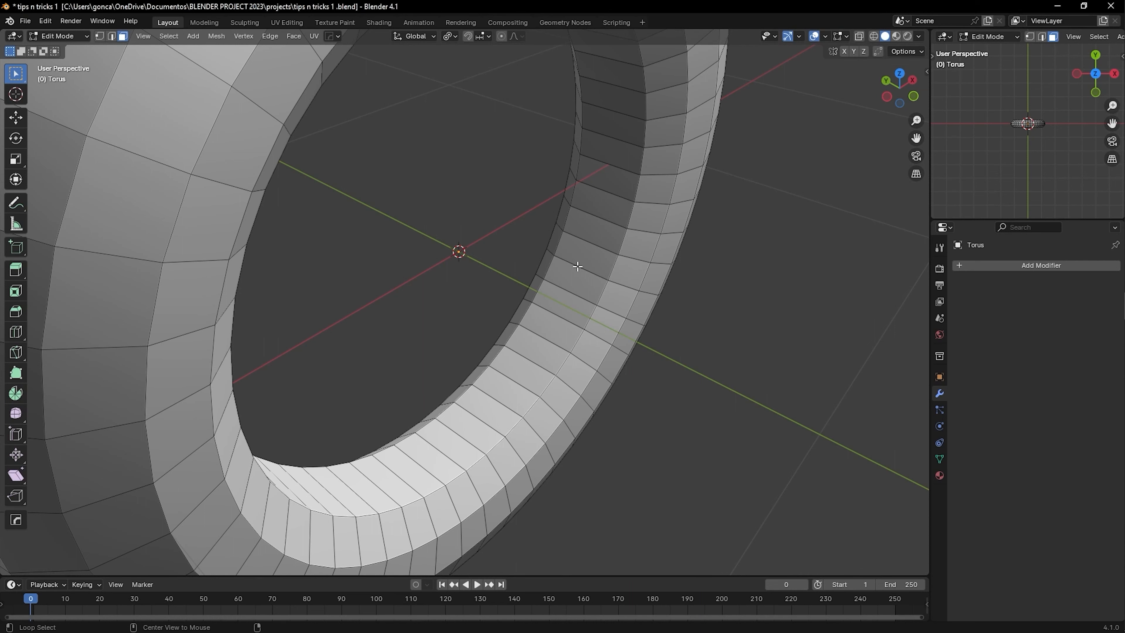
Select the face ring on the torus's inner side and inset its faces individually with a thickness of about 0.026 m
alt+click(578, 266)
middle_drag(577, 266, 339, 131)
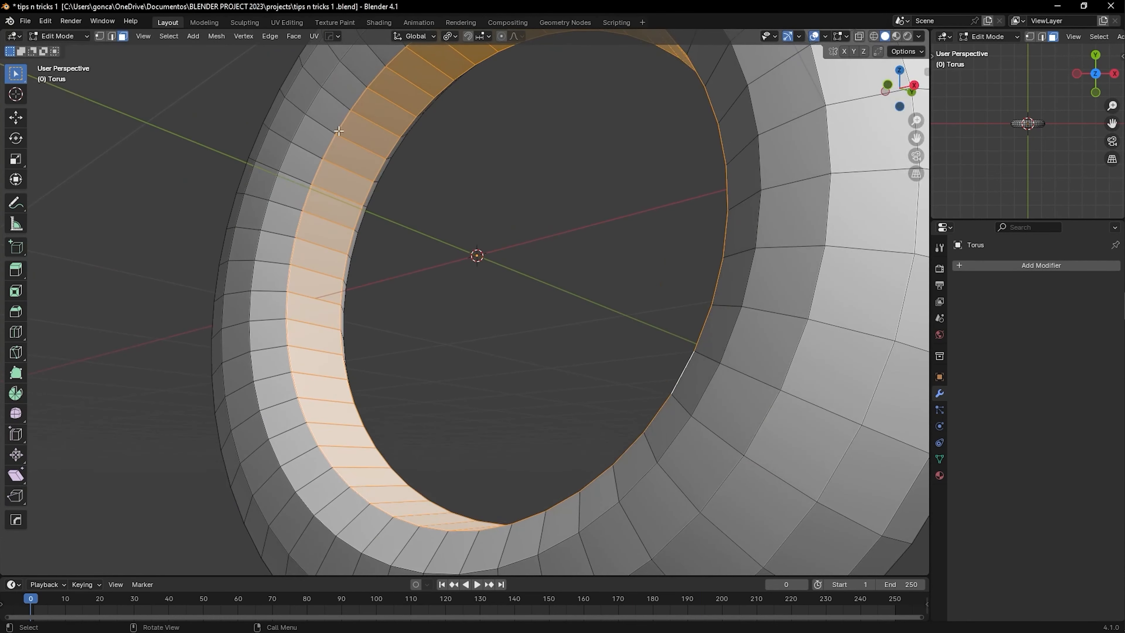
scroll(505, 300, down, 5)
middle_drag(505, 299, 586, 367)
key(i)
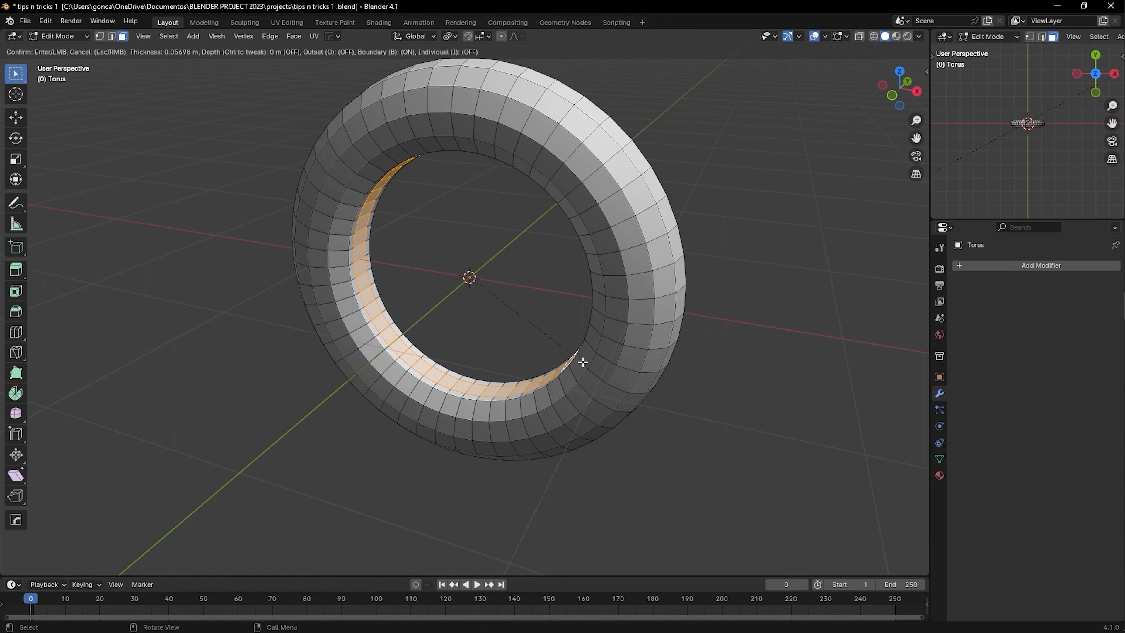
key(i)
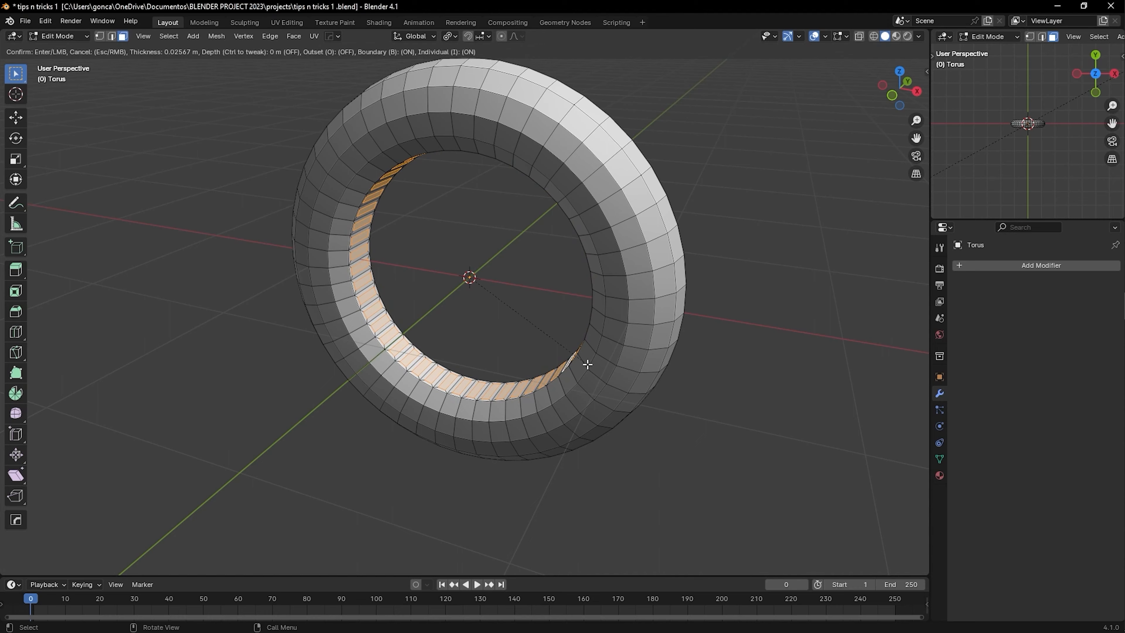
click(588, 364)
scroll(591, 360, up, 4)
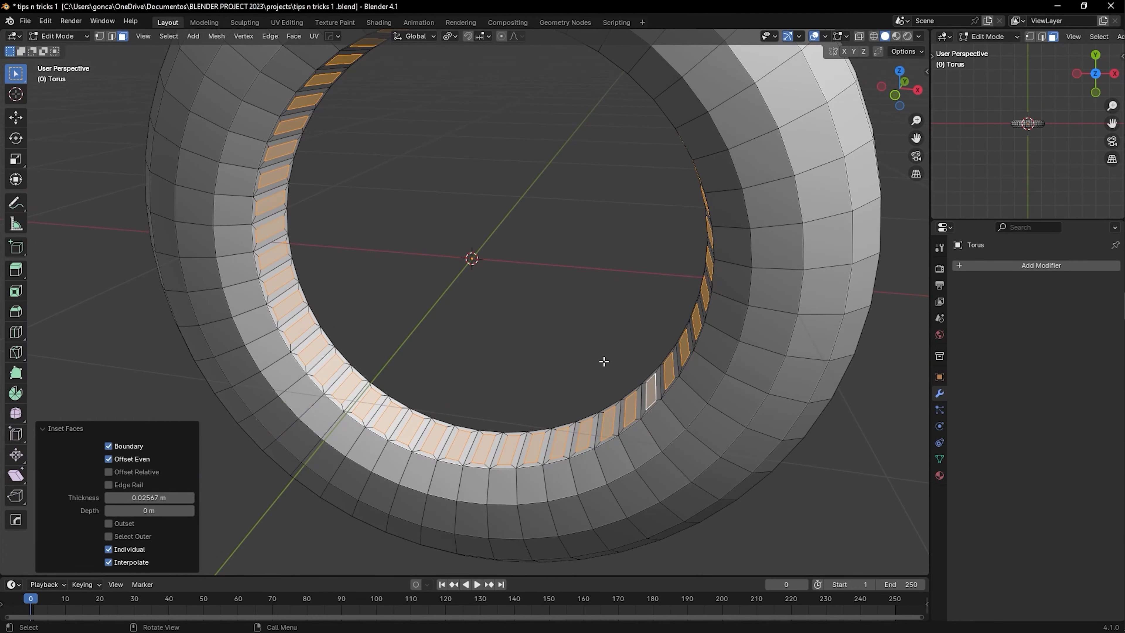
Sink the inset faces into the torus with Shrink/Fatten by about 0.029 m
key(alt+s)
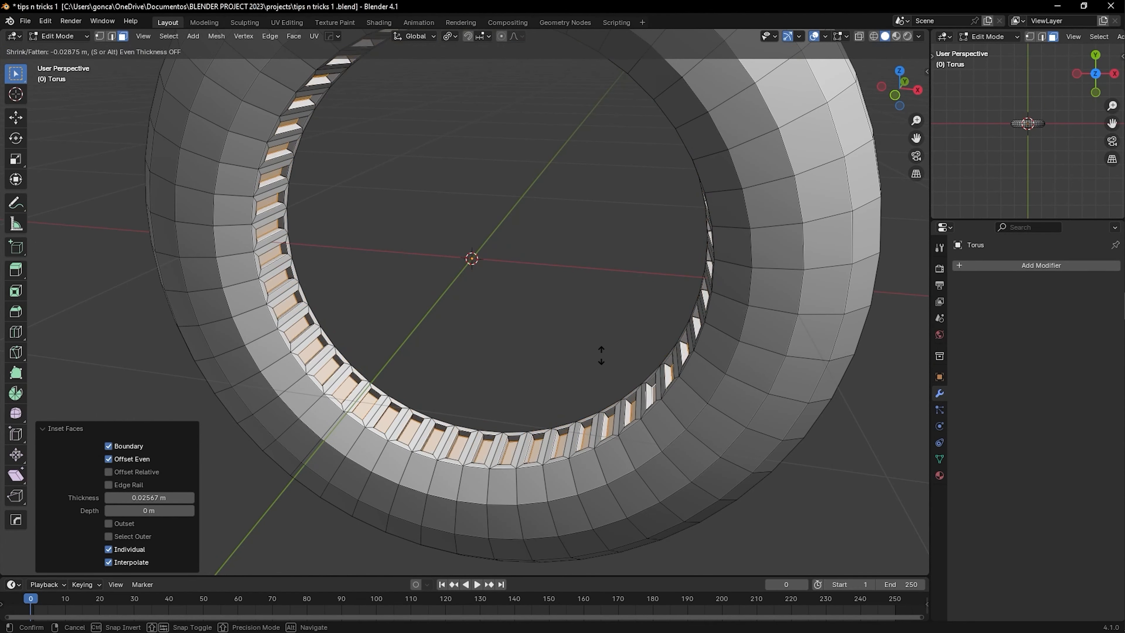
click(601, 355)
middle_drag(548, 319, 449, 254)
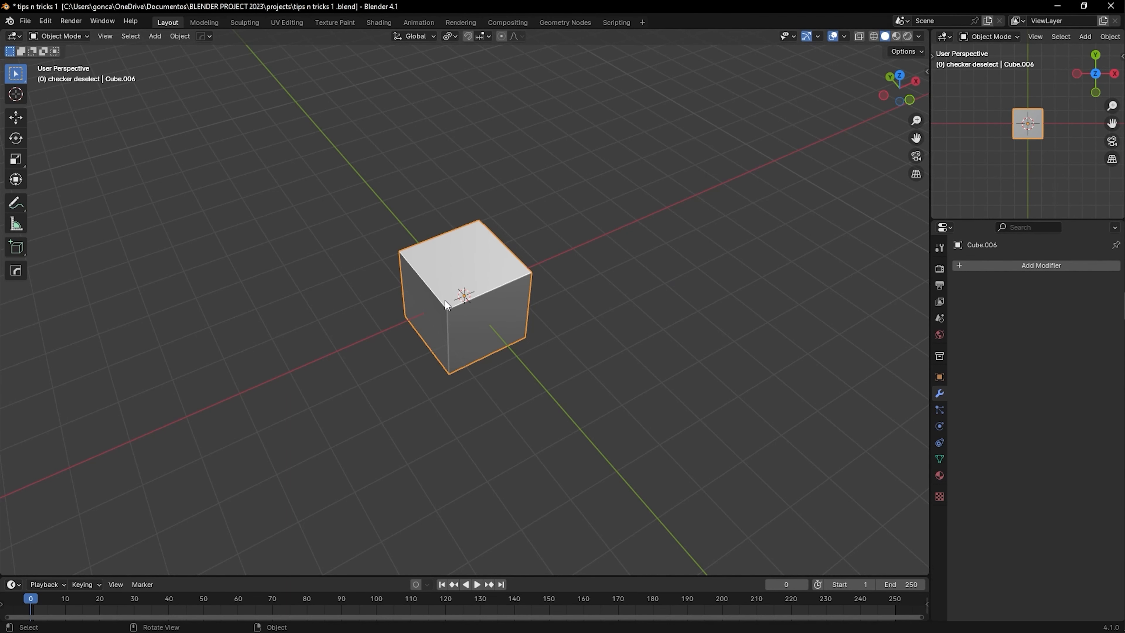
Subdivide the whole cube repeatedly in Edit Mode until each side is an 8 by 8 grid of faces
scroll(445, 298, up, 4)
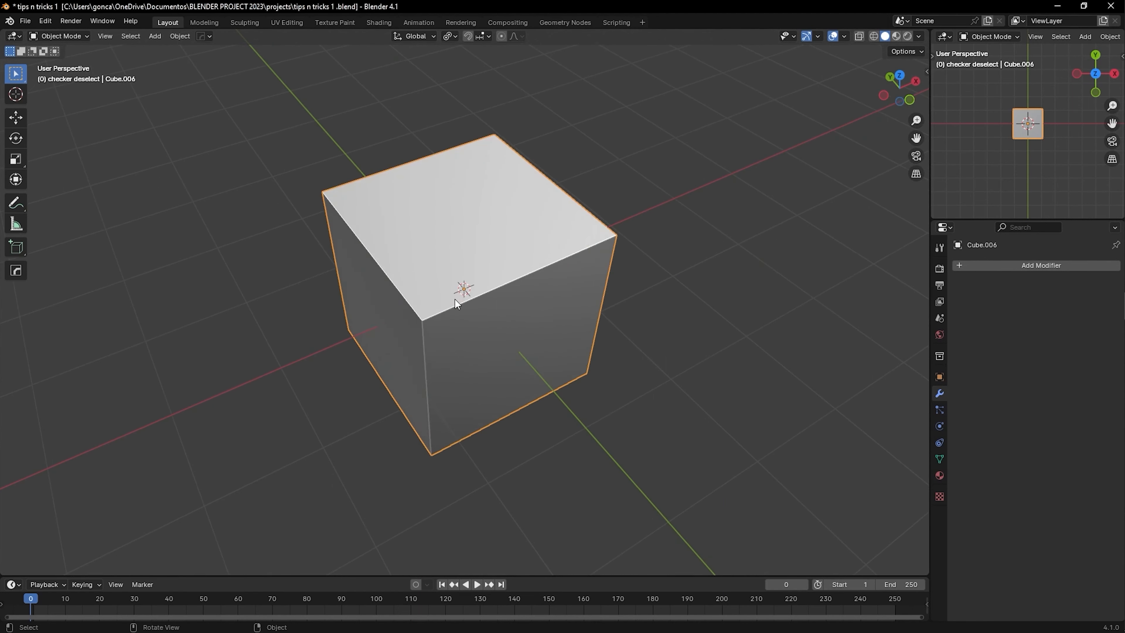
middle_drag(454, 299, 512, 268)
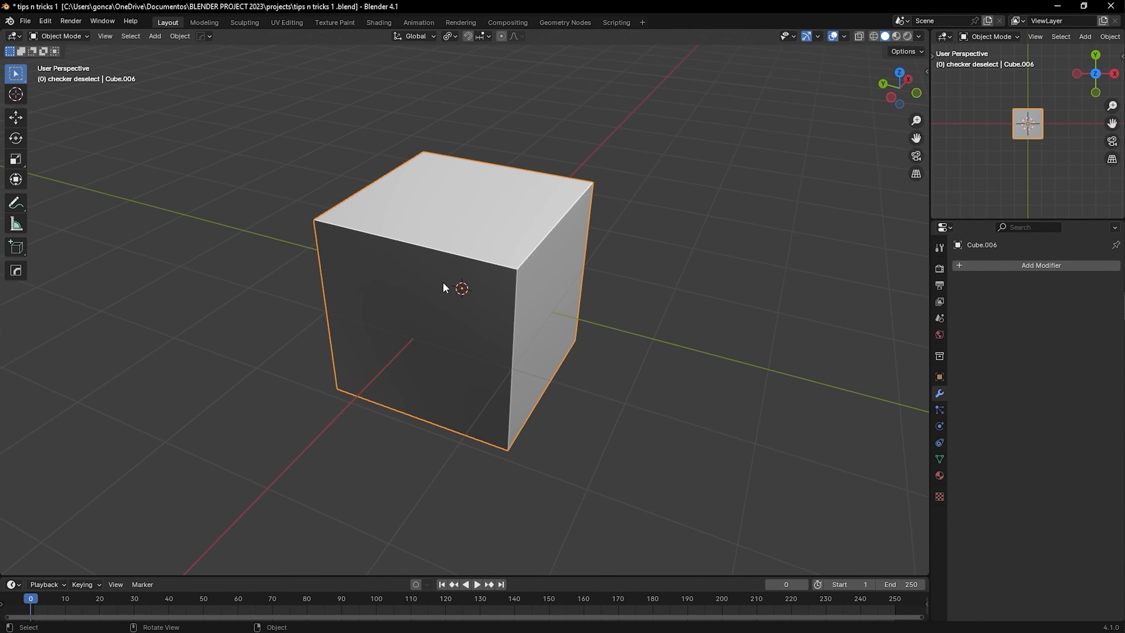
key(Tab)
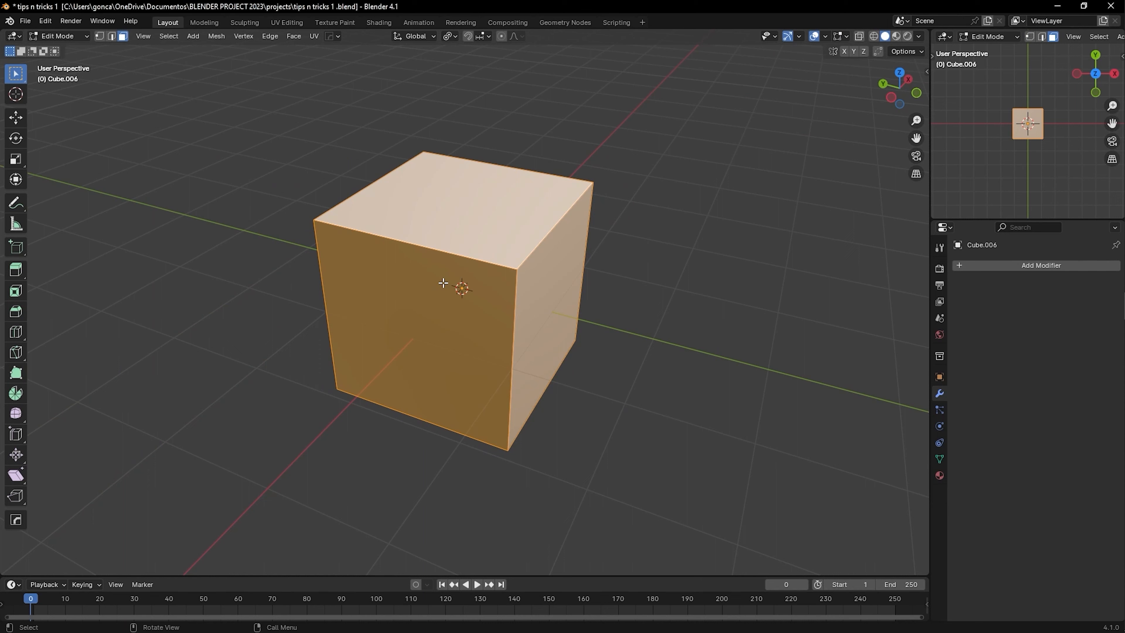
right_click(443, 283)
click(443, 283)
right_click(443, 283)
click(443, 283)
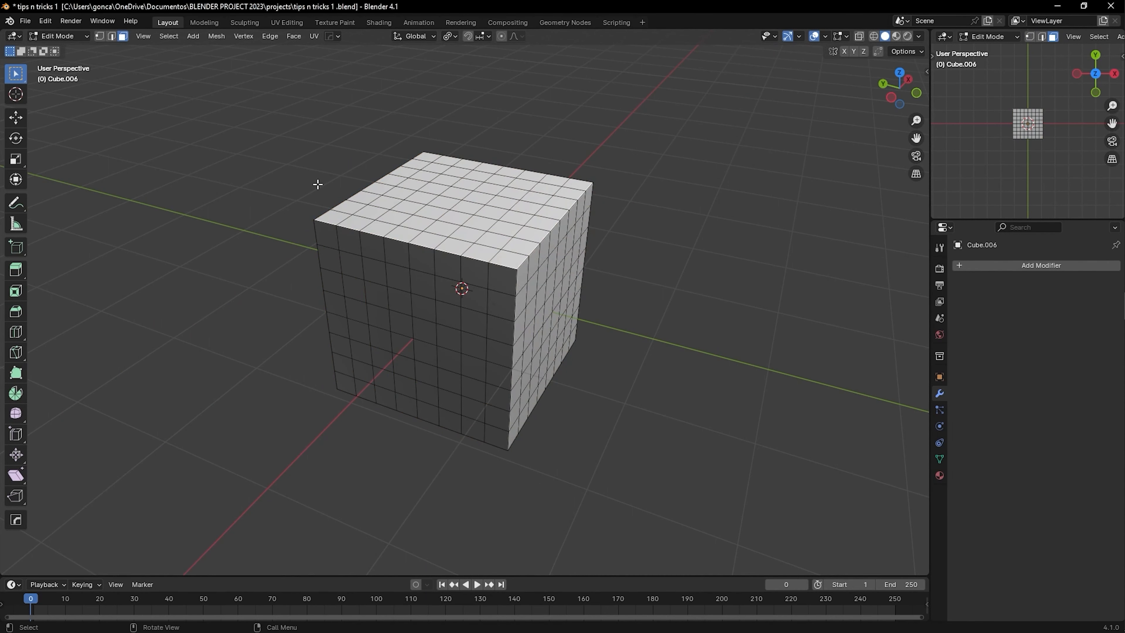
Select the uppermost horizontal face loop around the cube's sides and apply Checker Deselect to it
alt+click(432, 254)
middle_drag(432, 254, 578, 305)
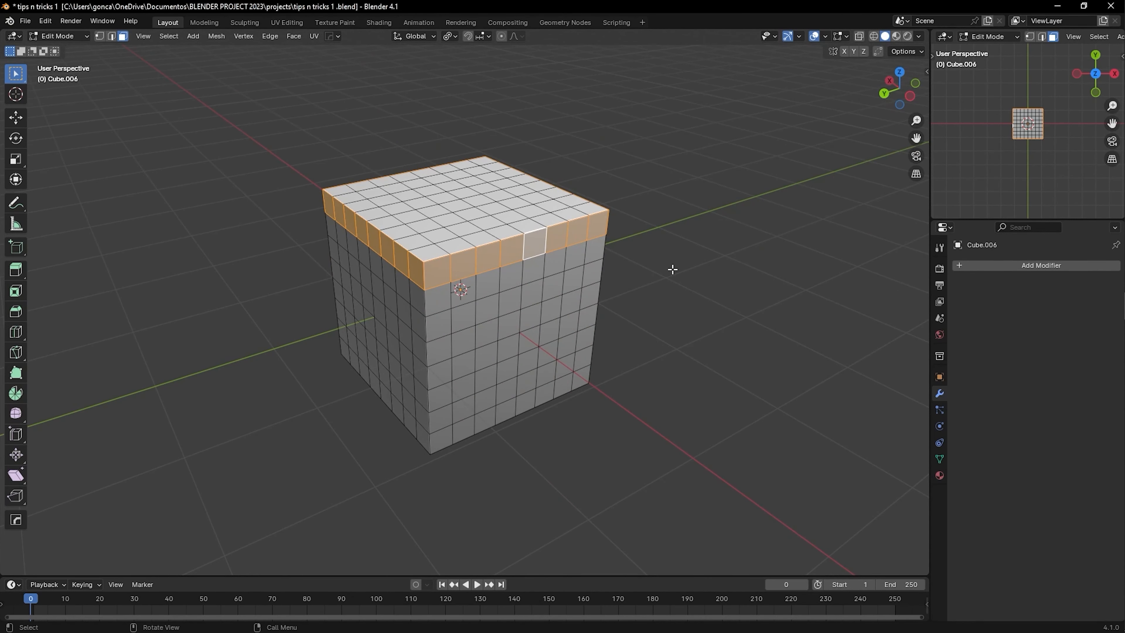
key(F3)
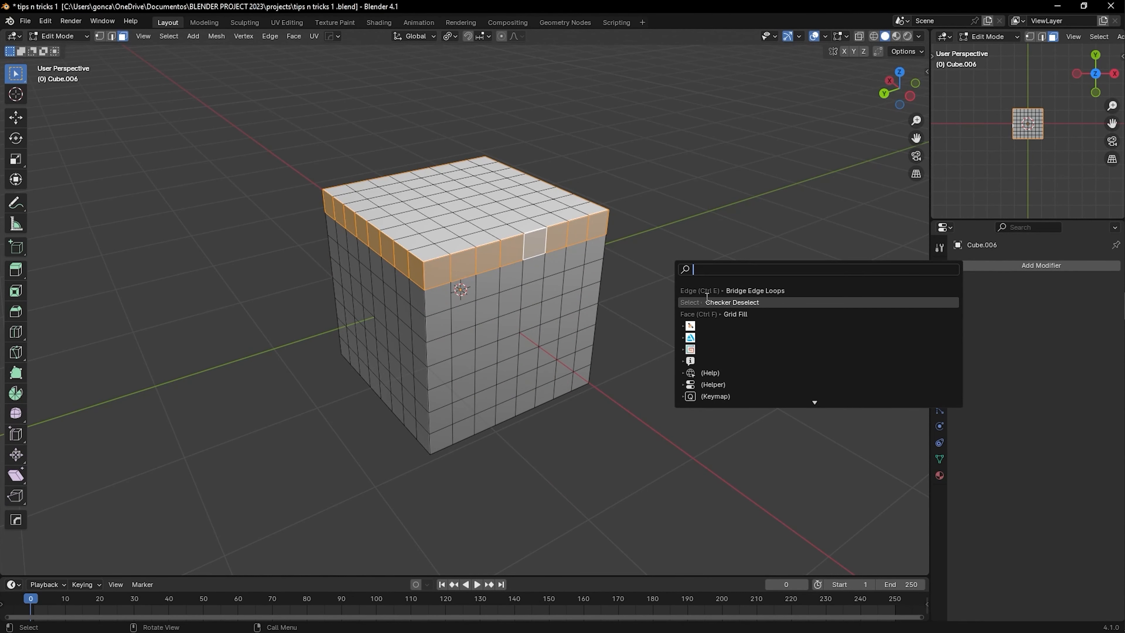
click(749, 303)
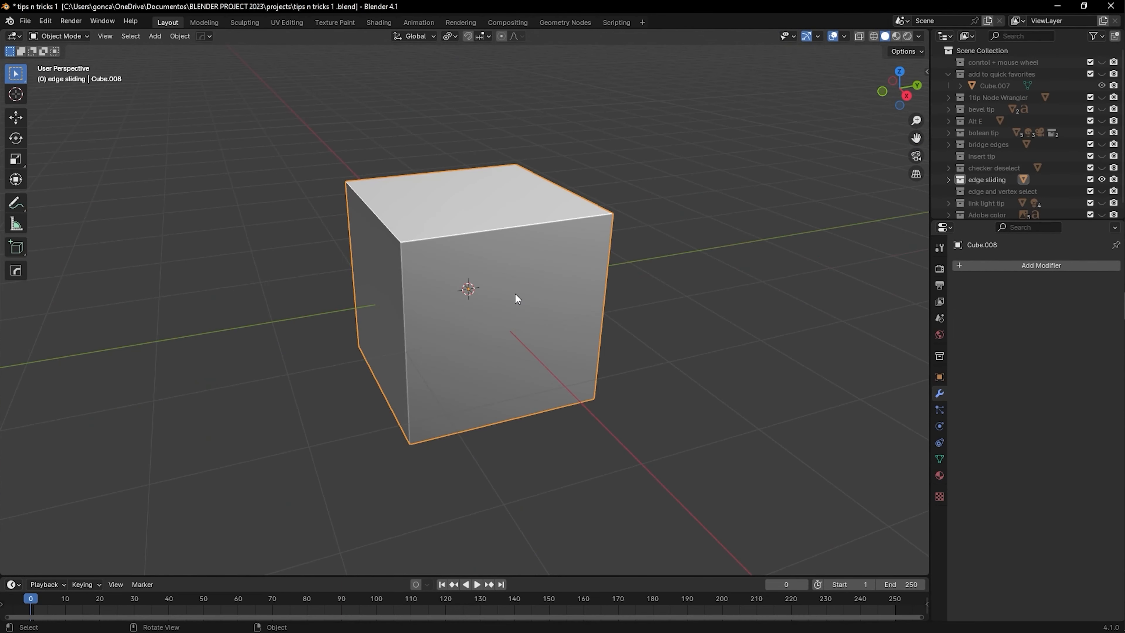
Enter Edit Mode on the edge sliding cube and select its nearest upper corner vertex
key(Tab)
key(Tab)
key(Tab)
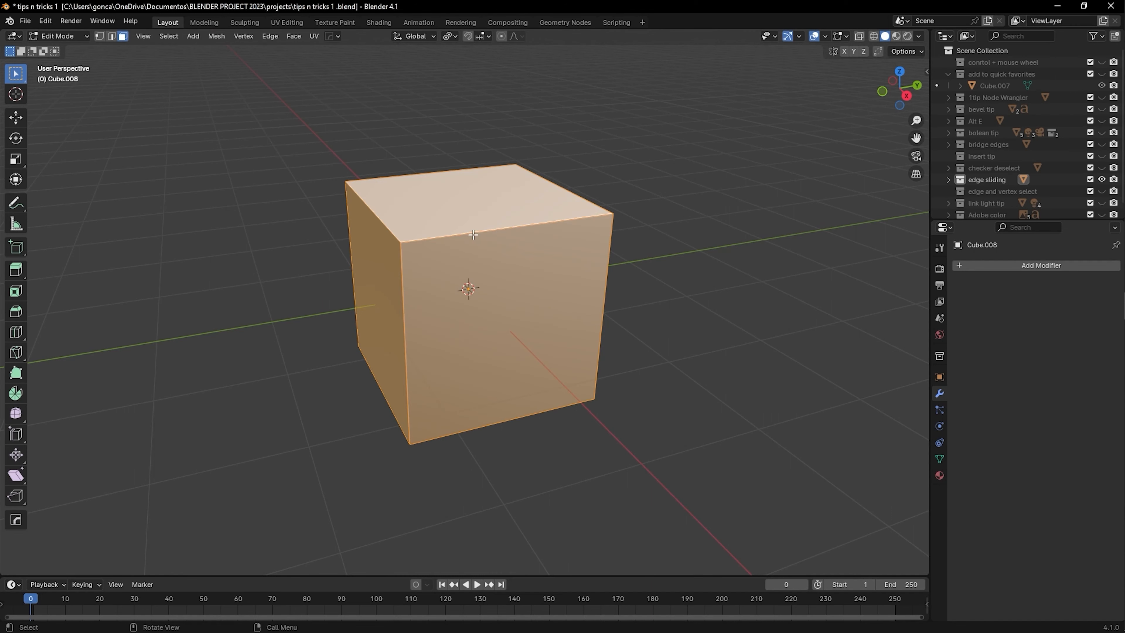
click(400, 243)
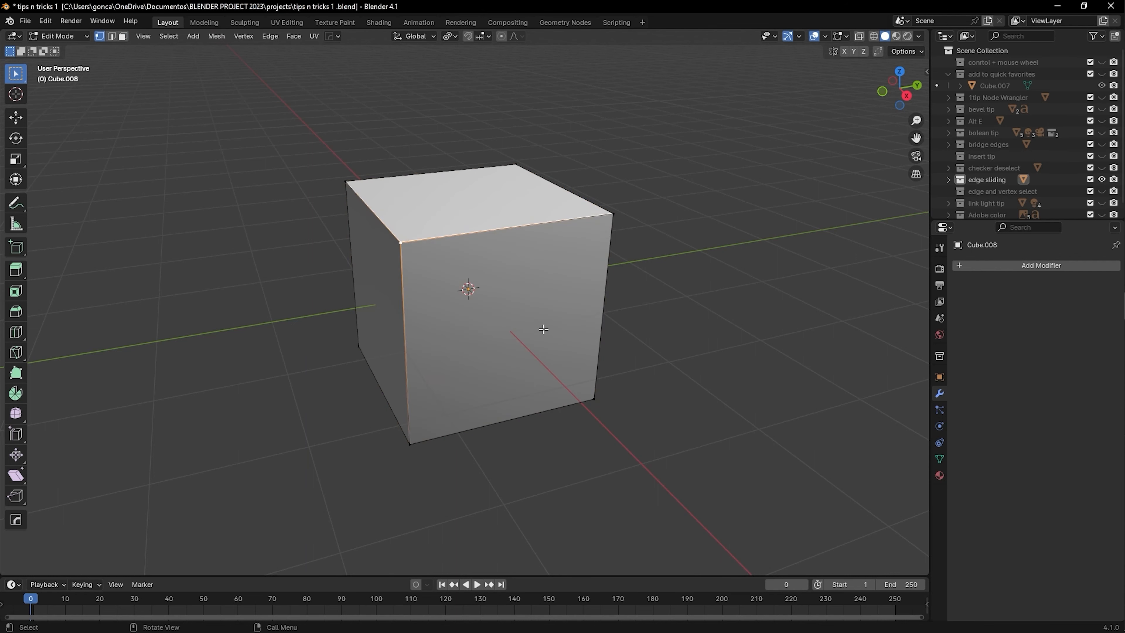
Try a Vertex Slide of the selected corner along the cube's upper edge, then cancel it
key(shift+v)
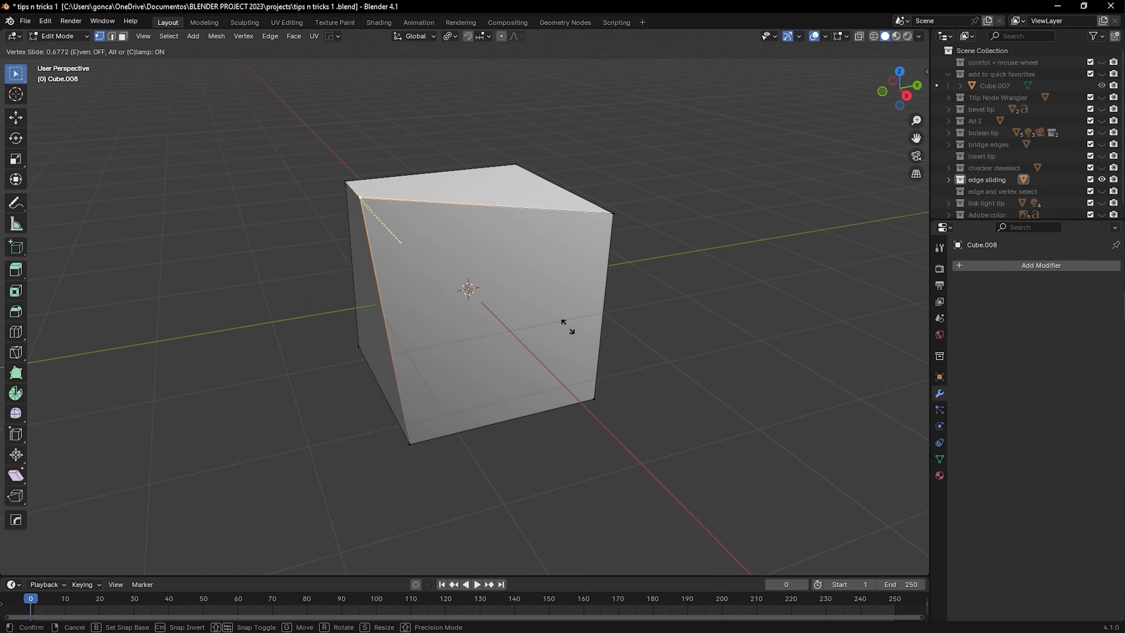
right_click(608, 363)
middle_drag(445, 374, 605, 347)
middle_drag(535, 281, 492, 257)
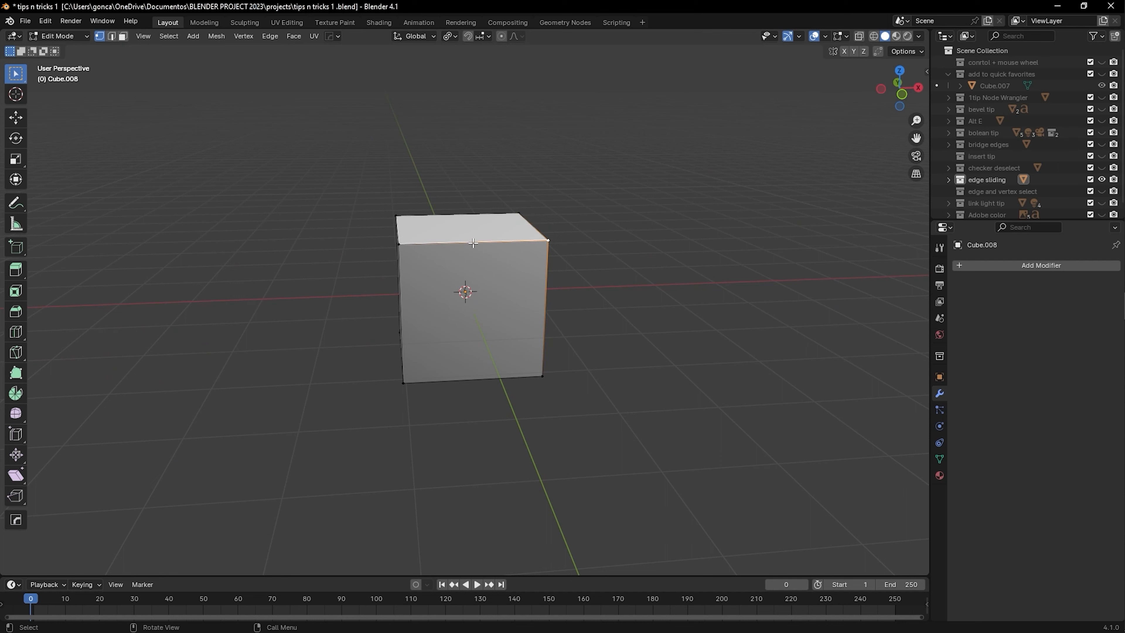
Try sliding the corner vertex upward beyond the cube along its vertical edge with clamping off, then cancel it
key(g)
key(g)
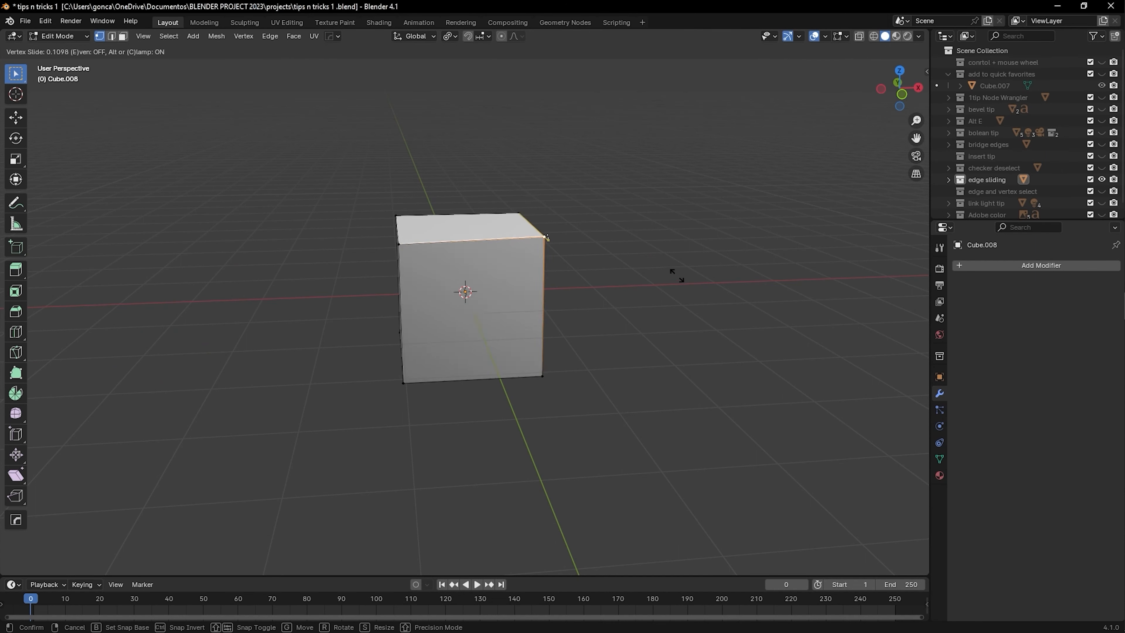
key(c)
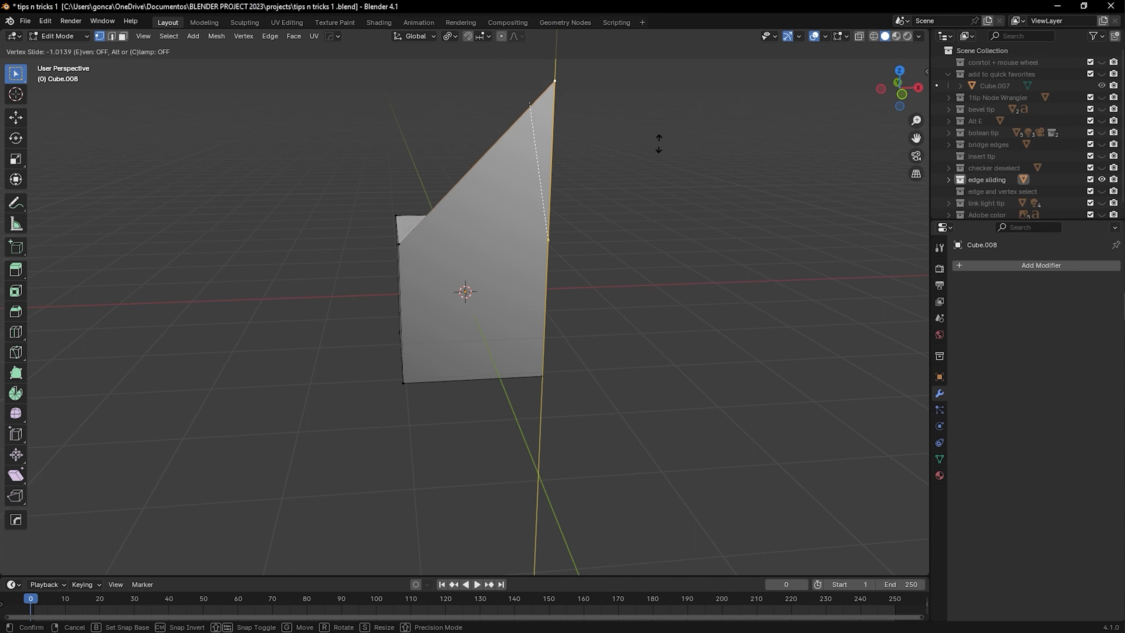
key(Escape)
Slide the selected corner vertex along the upper front edge with Vertex Slide and turn clamping off
middle_drag(635, 150, 553, 296)
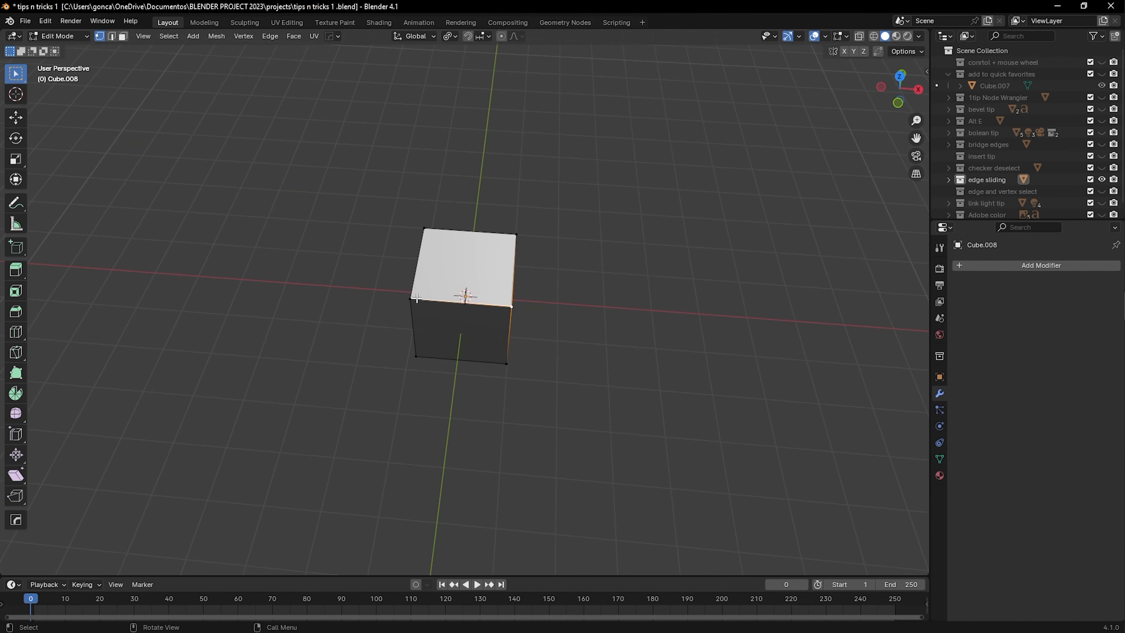
key(shift+v)
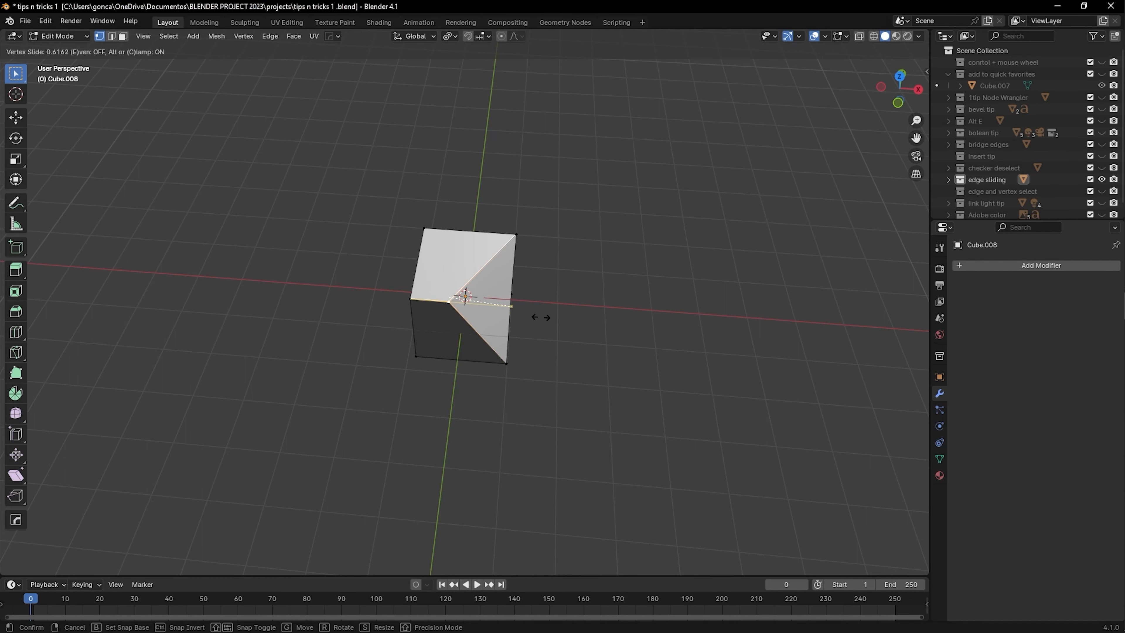
key(c)
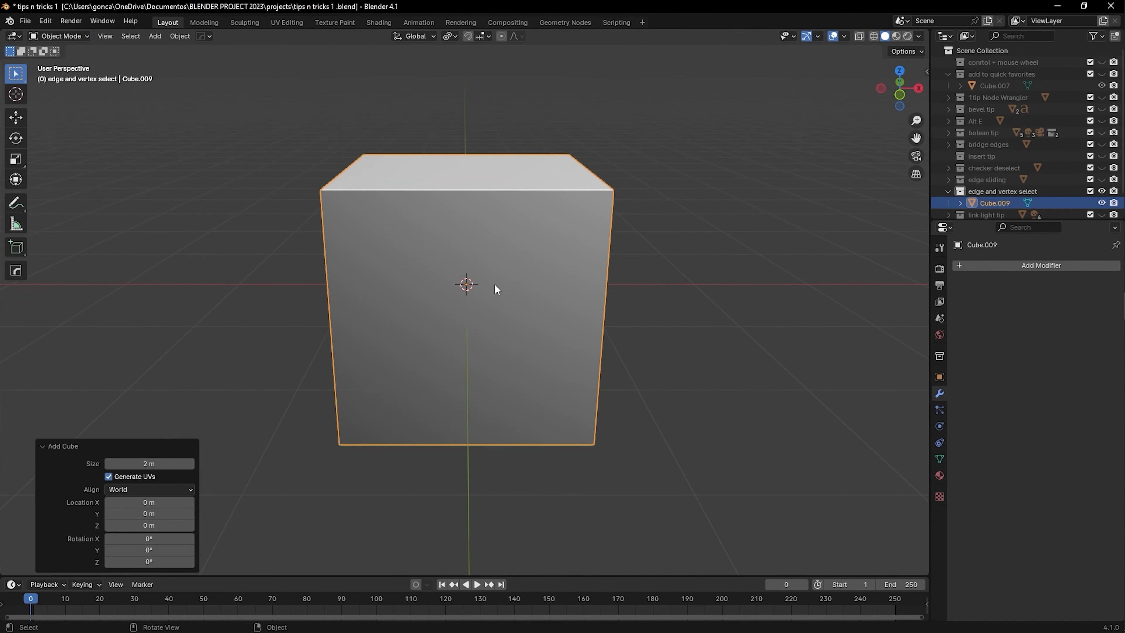
Enter Edit Mode on the new cube and enable edge and face selection alongside vertex selection
middle_drag(495, 289, 426, 221)
key(Tab)
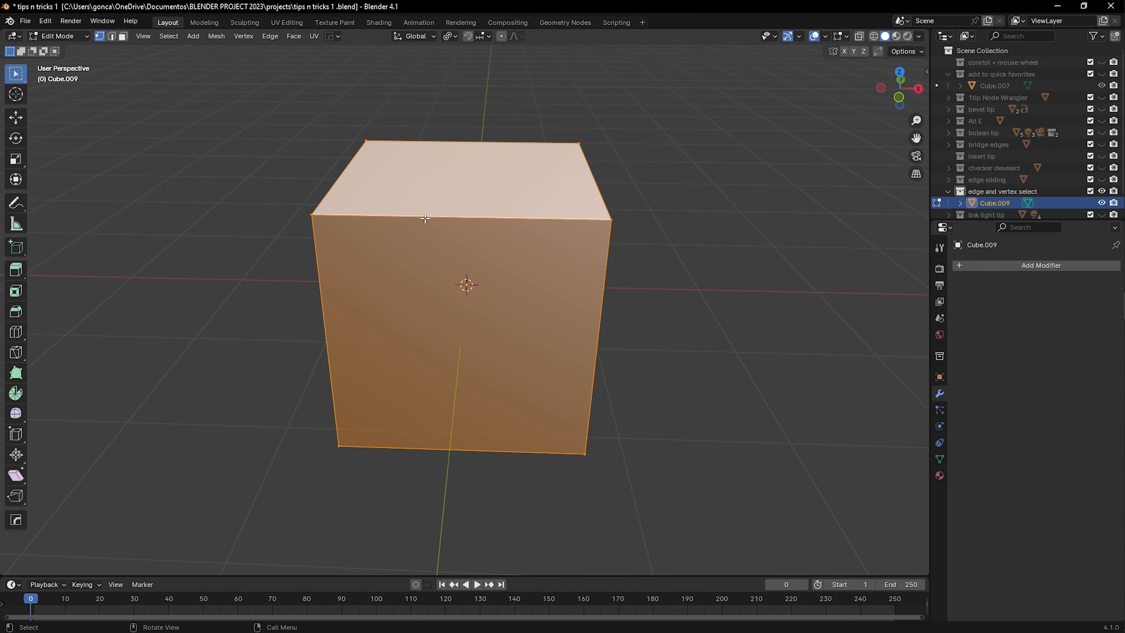
shift+click(113, 35)
shift+click(123, 35)
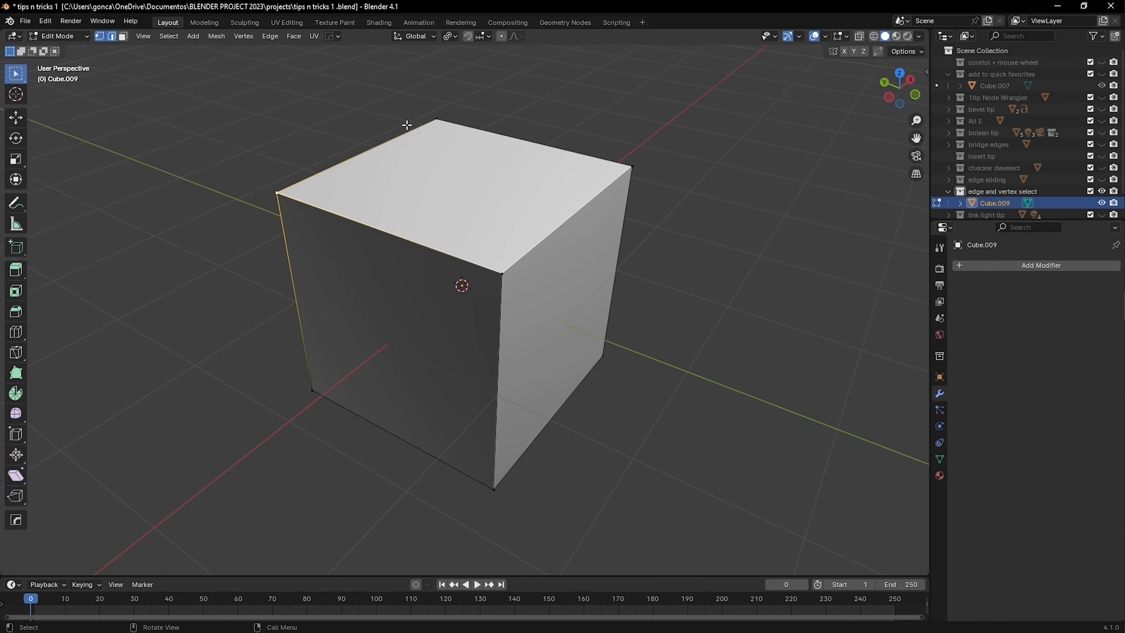
Select corner vertices and edges of the cube in turn without changing selection mode, clearing the selection in between
click(438, 120)
scroll(449, 133, down, 2)
click(488, 285)
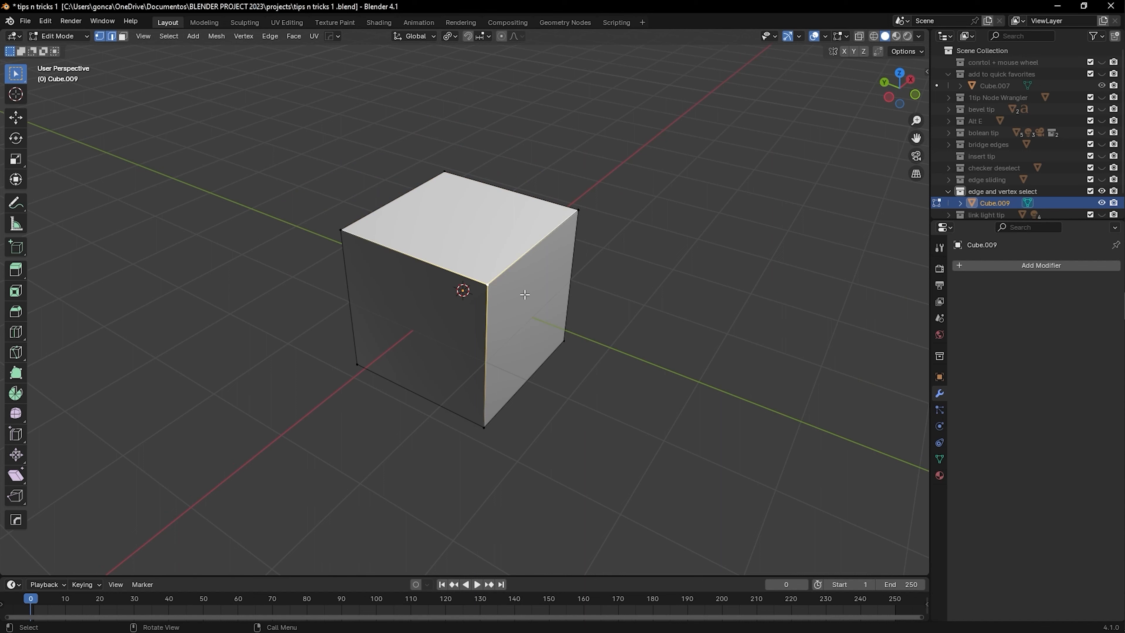
key(alt+a)
click(540, 236)
middle_drag(522, 270, 544, 280)
scroll(544, 280, down, 2)
click(387, 258)
middle_drag(404, 311, 443, 310)
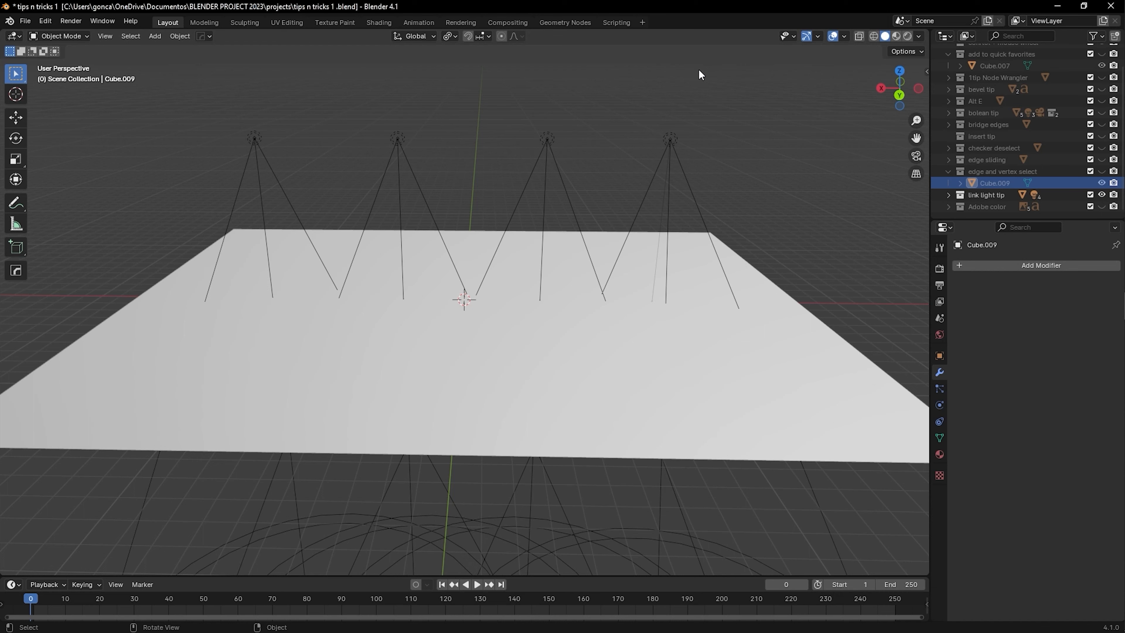
Show the scene in Material Preview shading and display the light settings of the third spot light
click(547, 139)
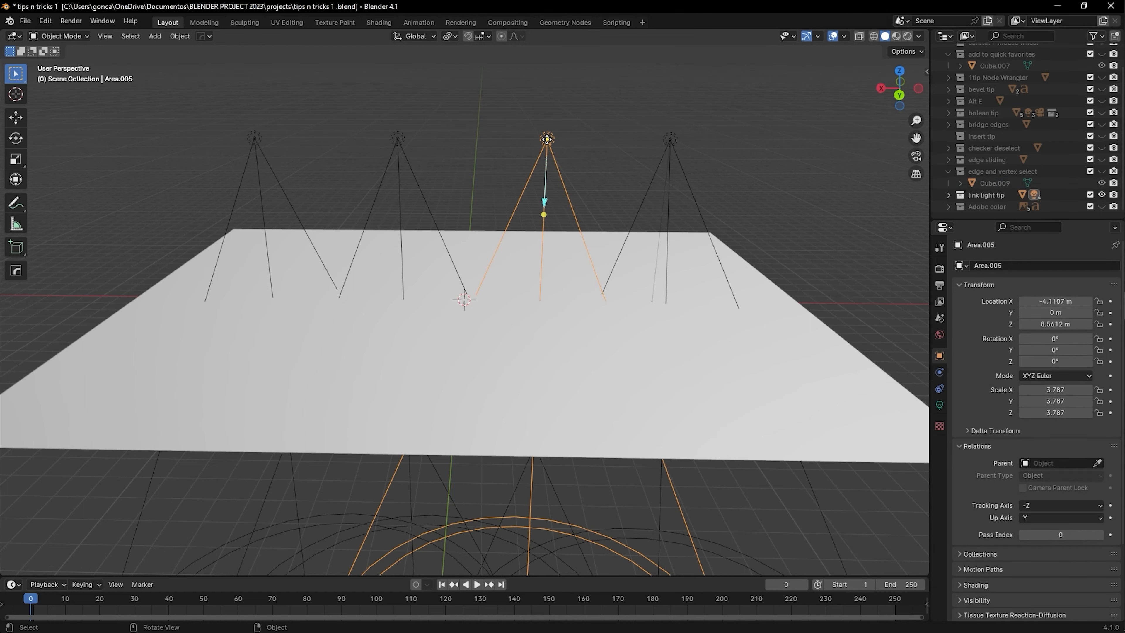
click(896, 36)
middle_drag(527, 263, 419, 277)
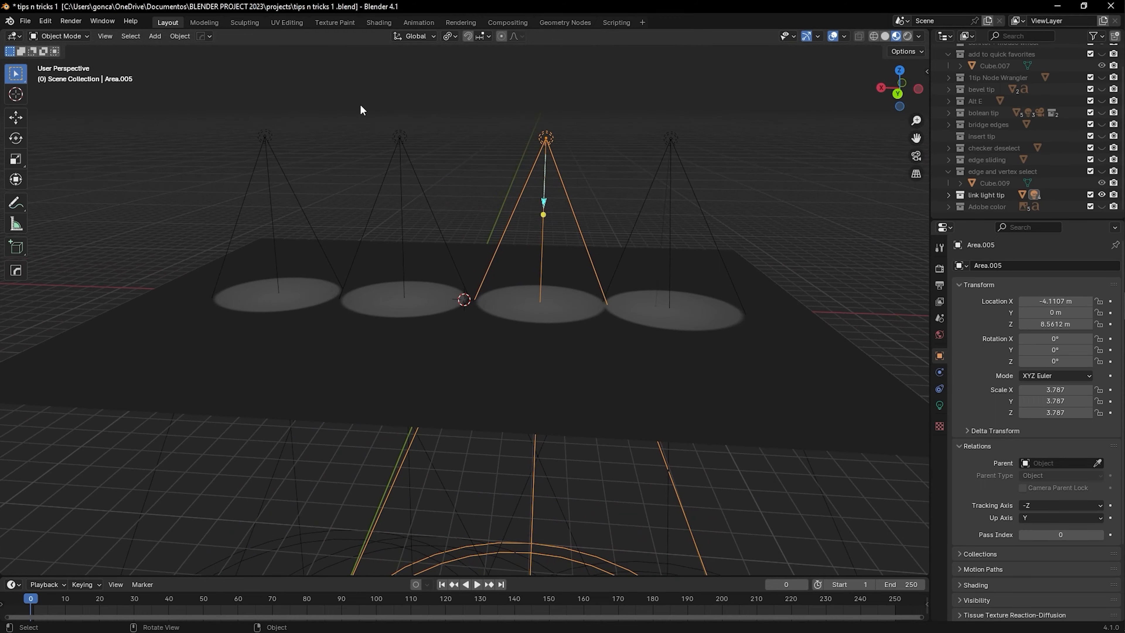
click(940, 405)
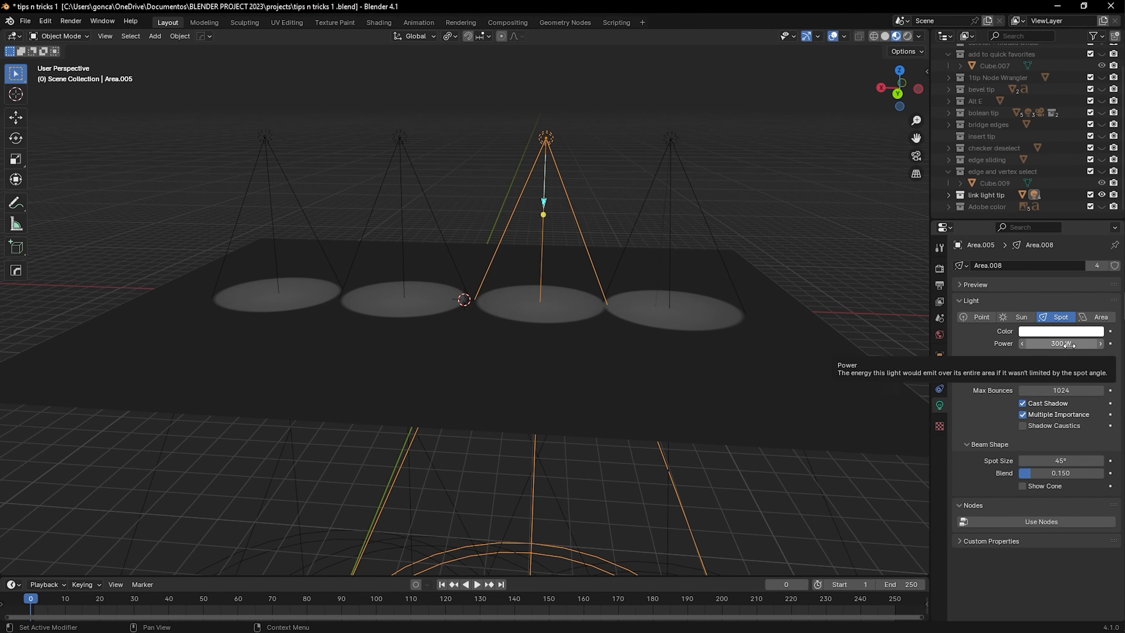
Set the power of the first spot light in the row to 500 W
click(1069, 344)
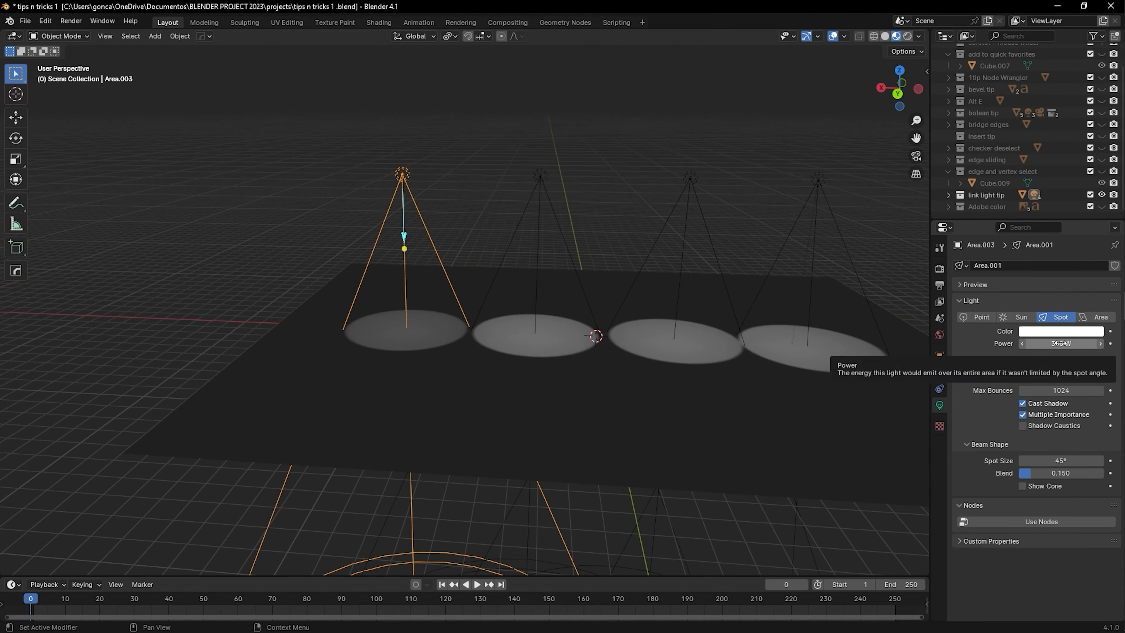
click(1062, 344)
text(5)
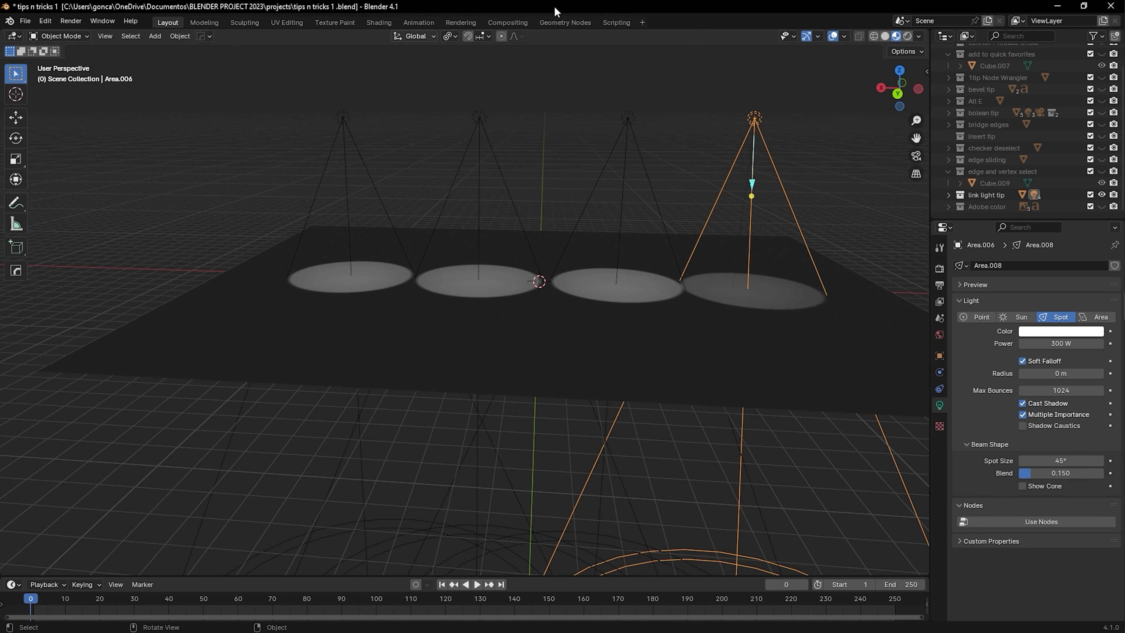
Select all four spot lights with the 500 W one active and apply Link Object Data so they share its settings
shift+click(628, 118)
shift+click(482, 117)
shift+click(339, 118)
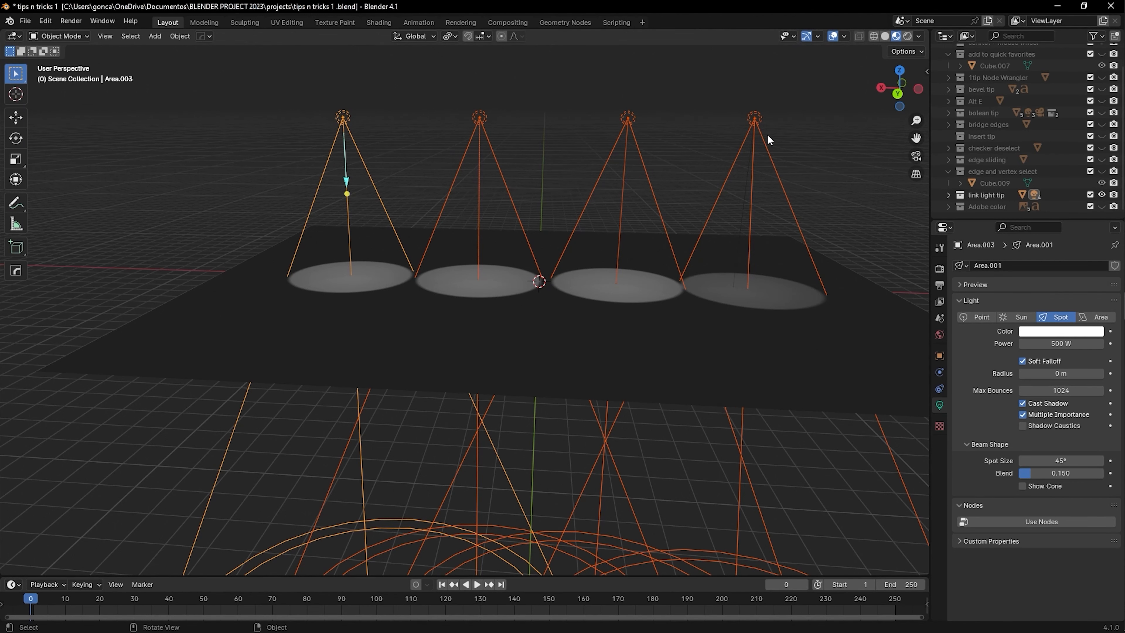
key(ctrl+l)
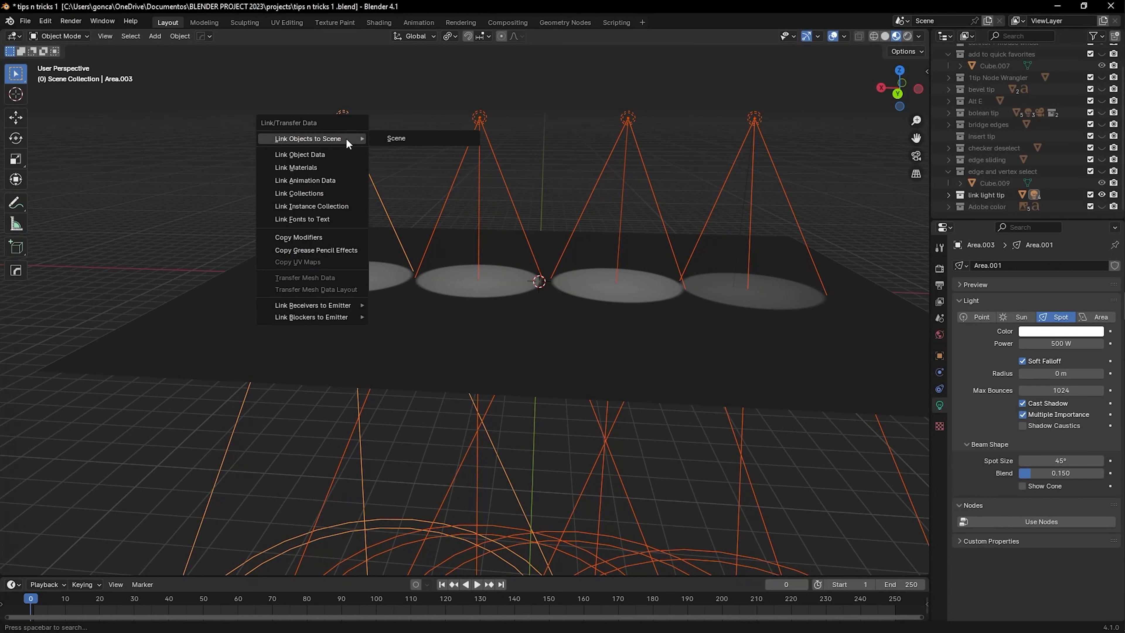
click(332, 155)
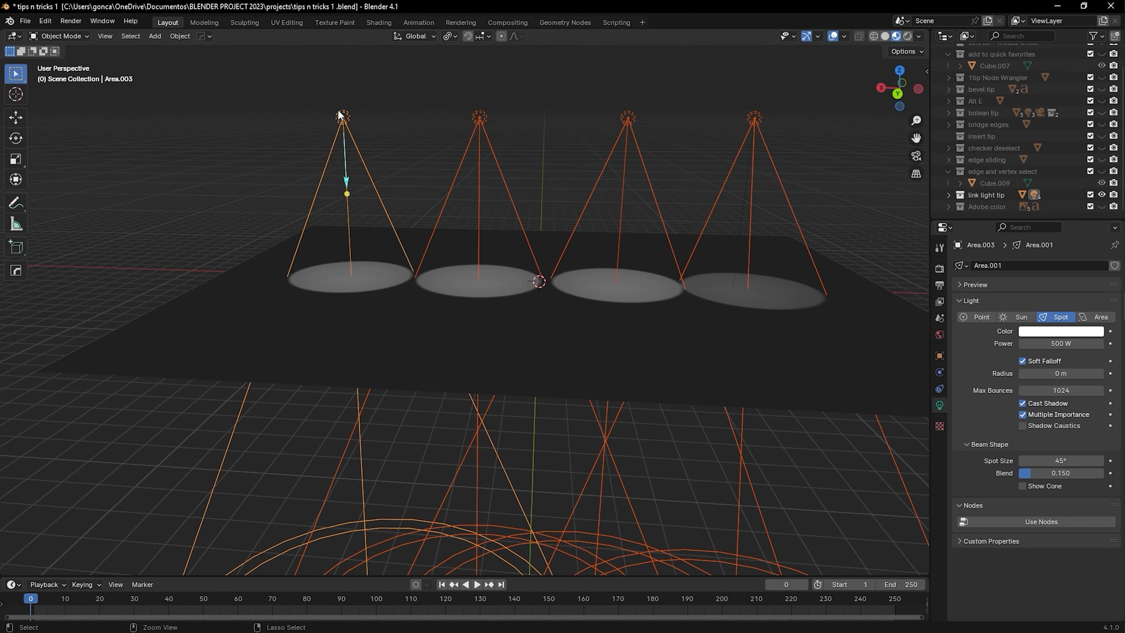
key(ctrl+l)
click(322, 120)
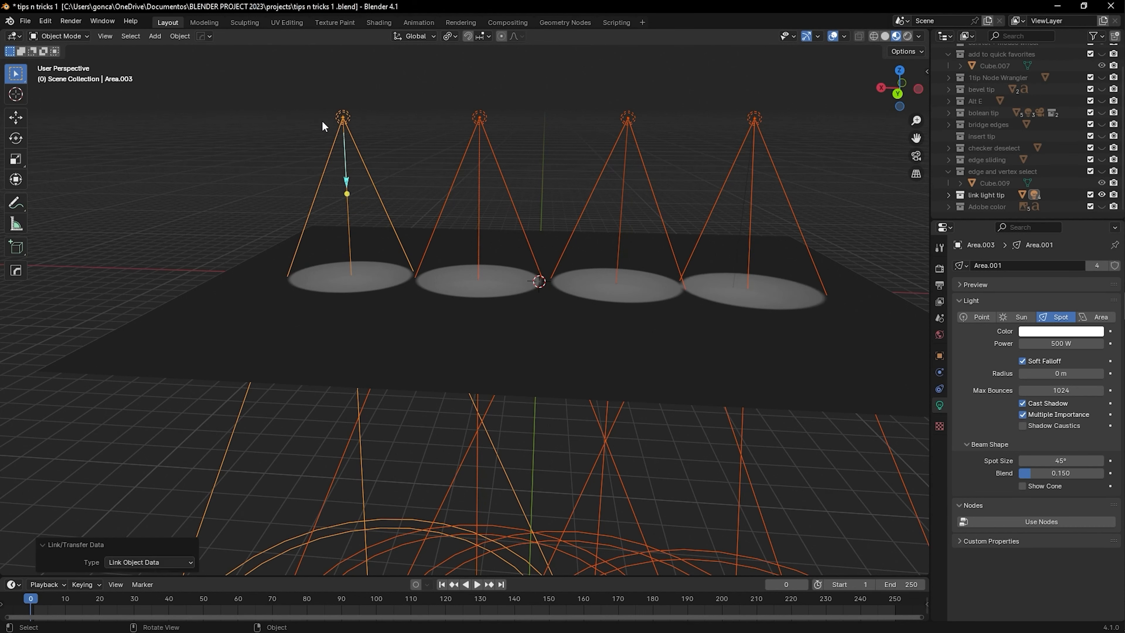
Check that the spot lights share one light data block, and set their power to 1000 W through the second light in the row
click(752, 149)
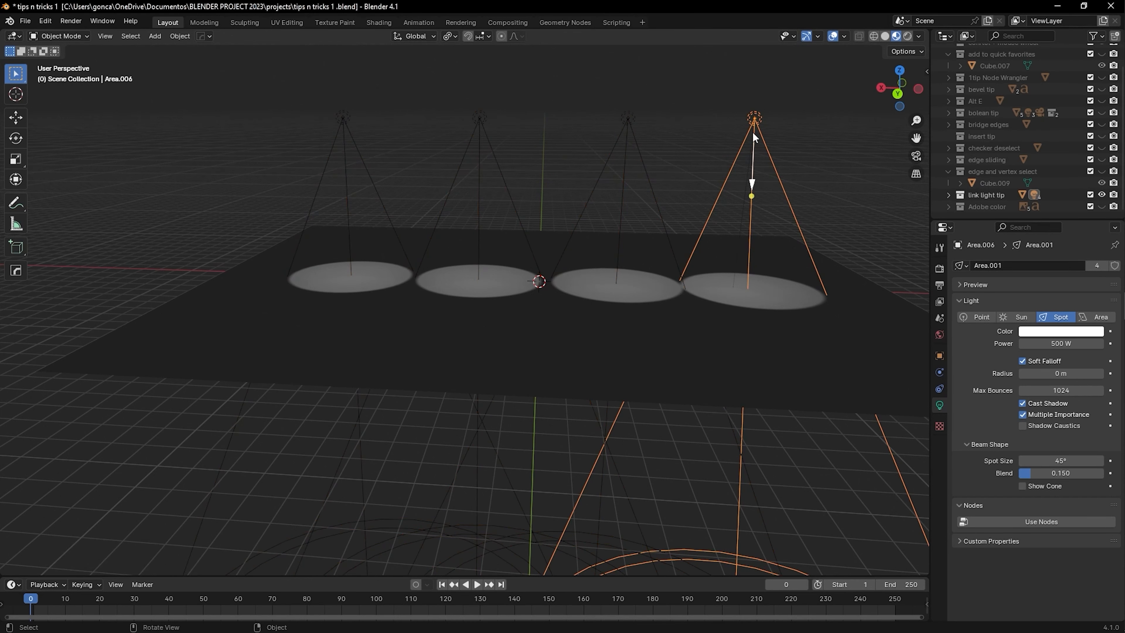
click(630, 119)
click(472, 119)
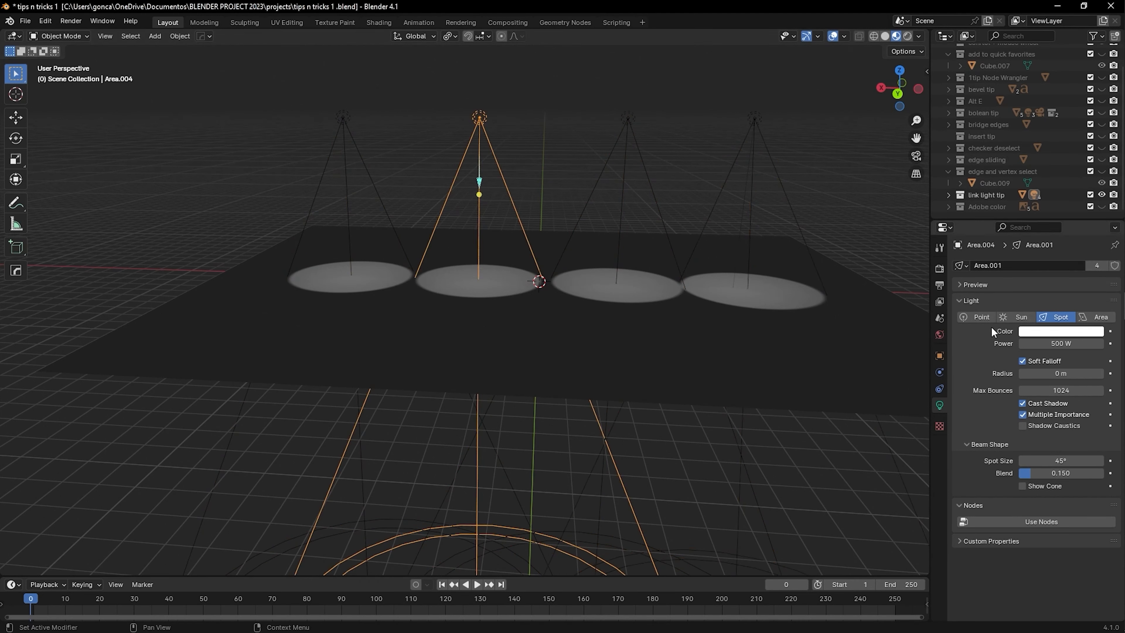
click(1054, 347)
text(1000)
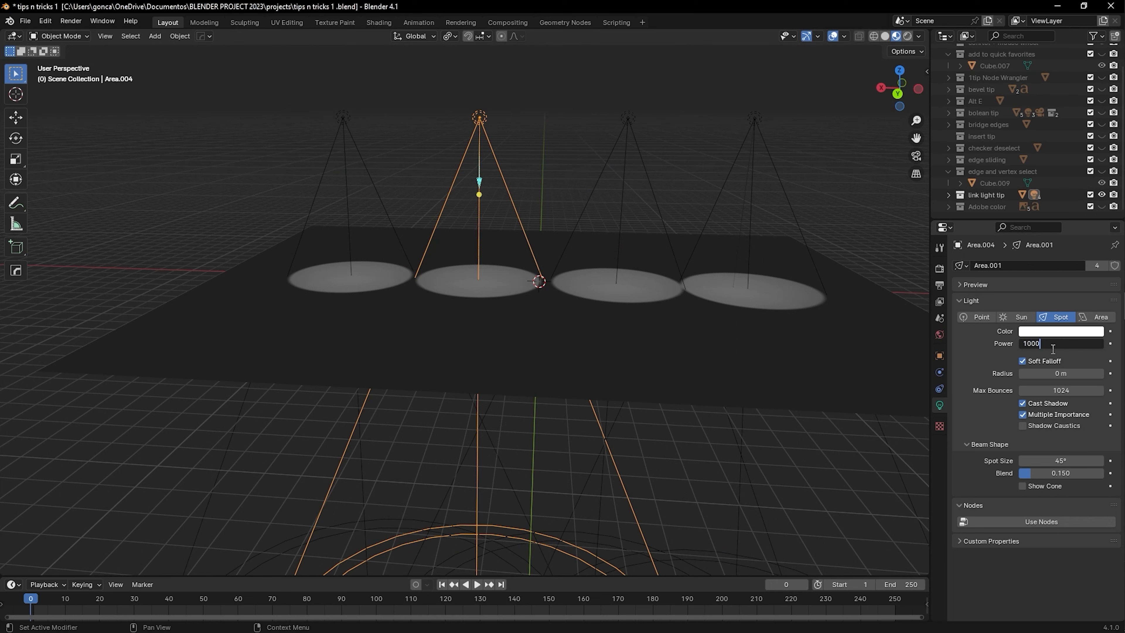
key(Return)
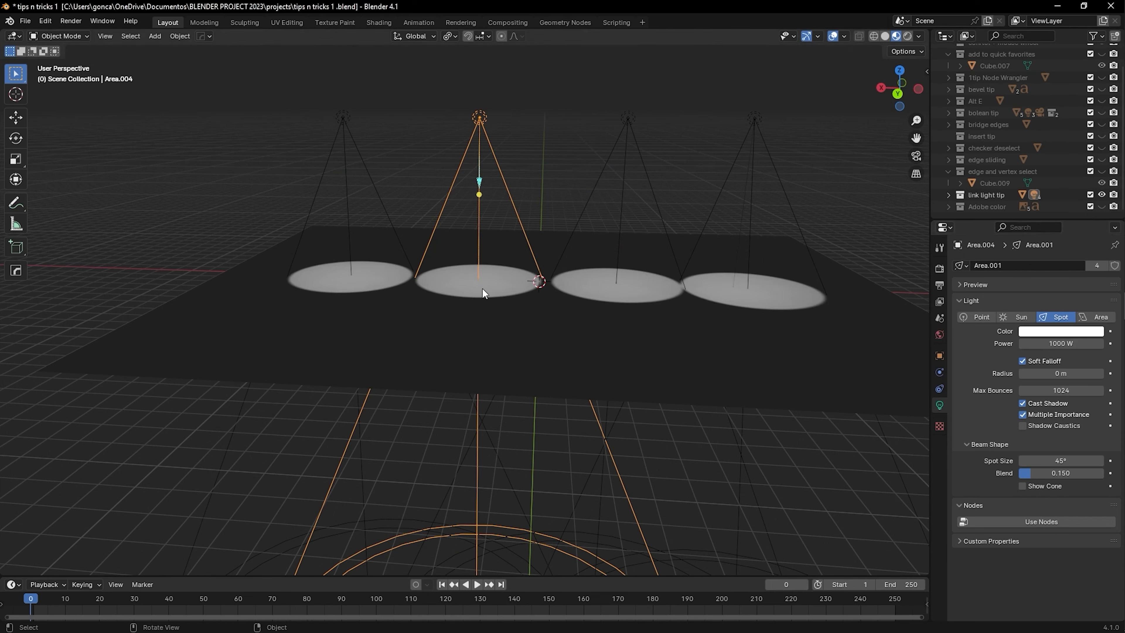
Tint the color shared by the linked spot lights to a very pale pink
click(1061, 331)
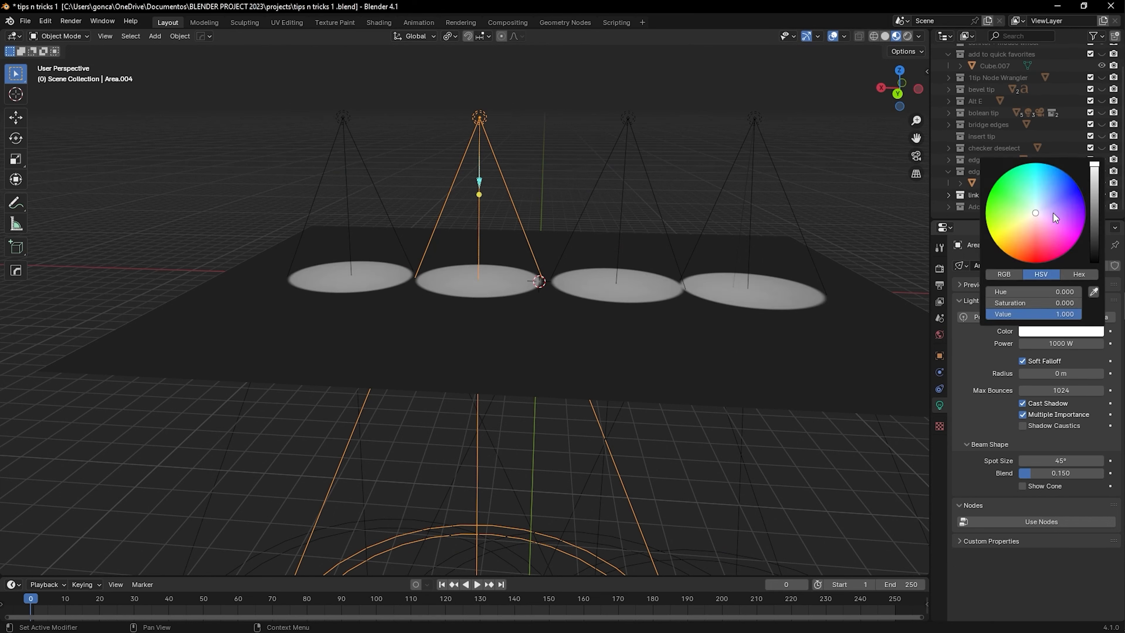
click(1047, 192)
mouse_move(1047, 191)
mouse_down()
mouse_move(1005, 195)
mouse_move(1032, 248)
mouse_move(1059, 195)
mouse_move(1036, 213)
mouse_up()
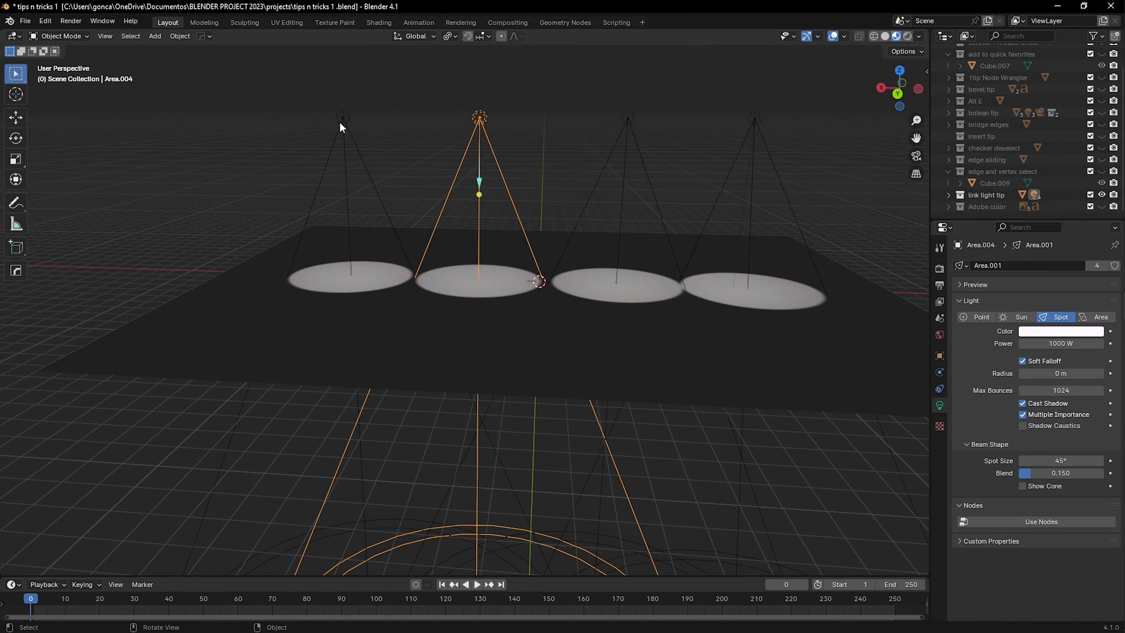
Make all four spot lights single-user for Object & Data, and select lights individually to check their separate data
click(340, 123)
shift+click(628, 118)
shift+click(480, 119)
shift+click(754, 119)
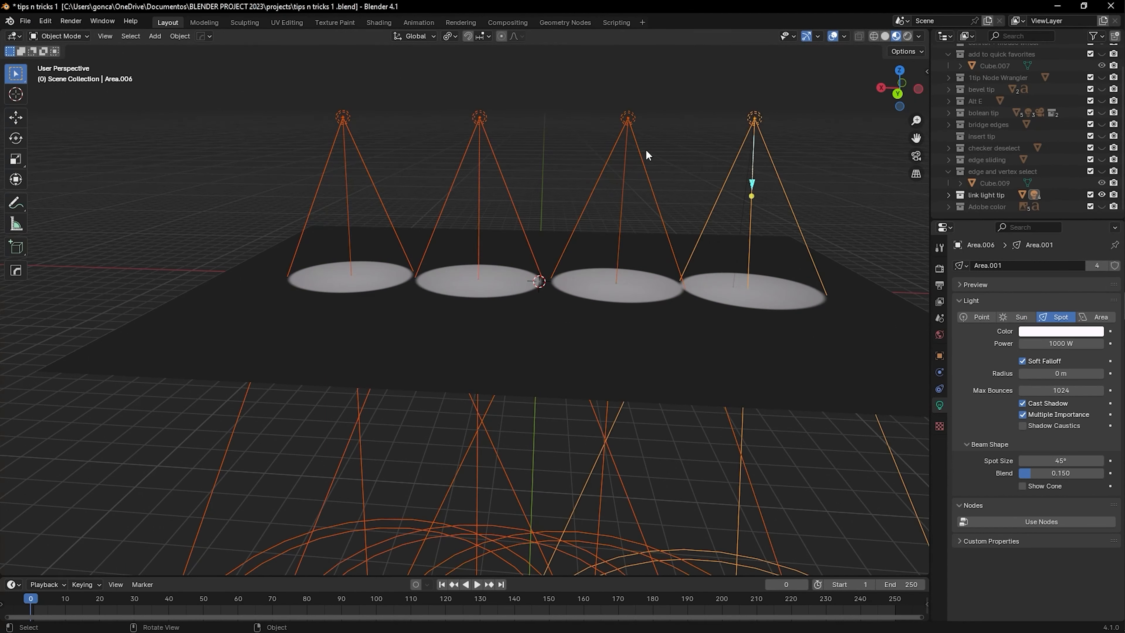
click(180, 36)
mouse_move(220, 232)
mouse_move(359, 256)
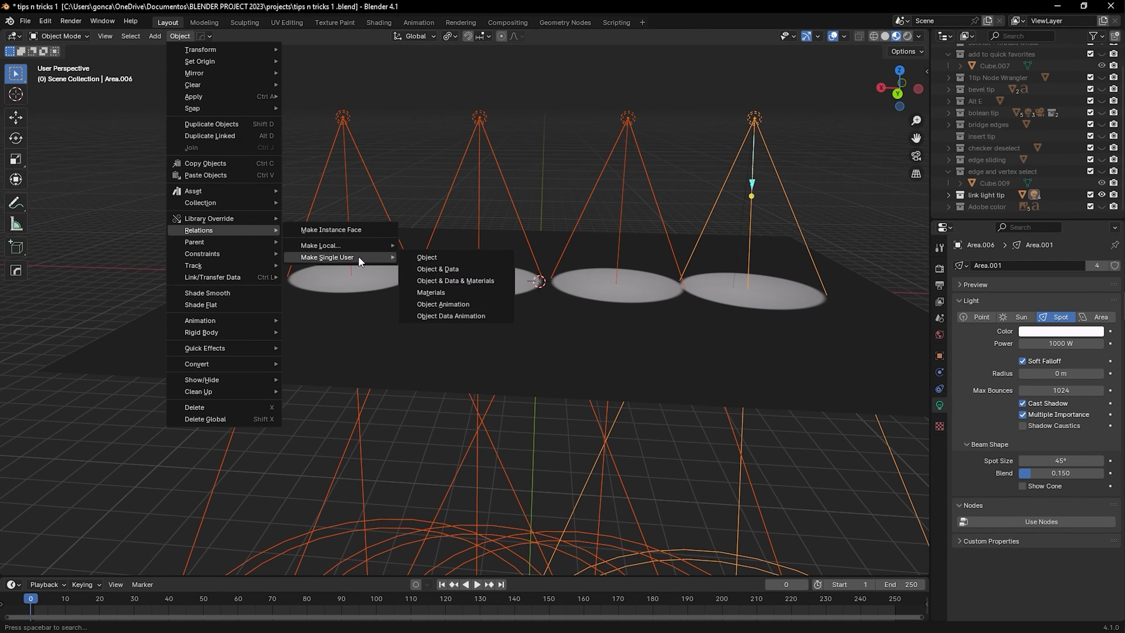
click(461, 269)
click(576, 99)
click(752, 114)
click(627, 118)
click(343, 118)
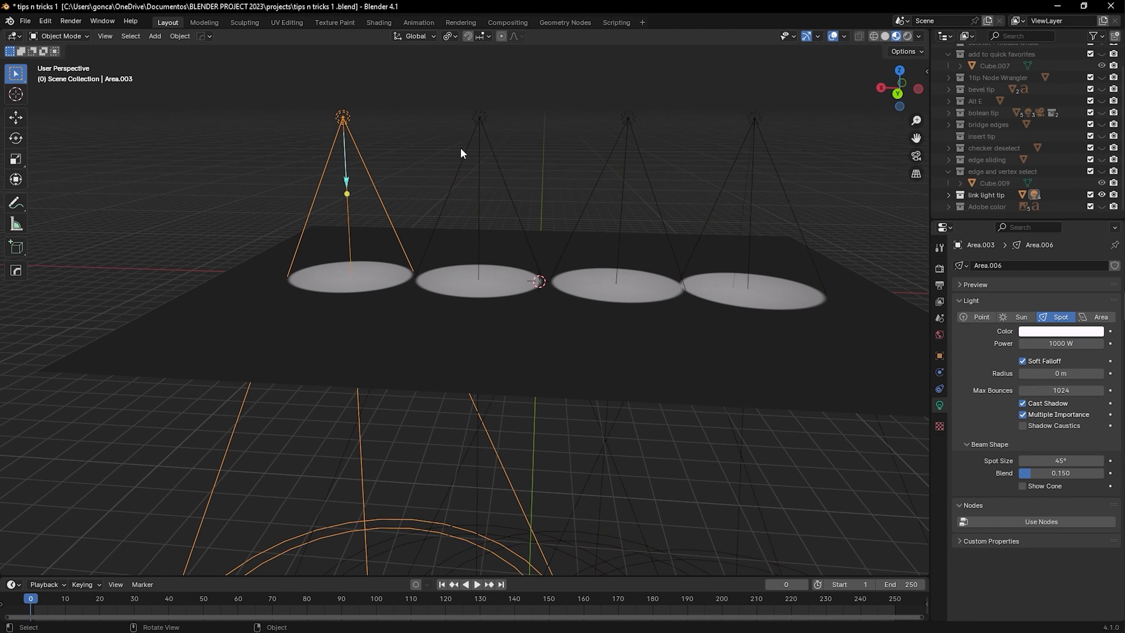
Select all four spot lights, lower their power together to 615.7 W, and adjust the light color to almost white
shift+click(480, 118)
shift+click(629, 119)
shift+click(754, 117)
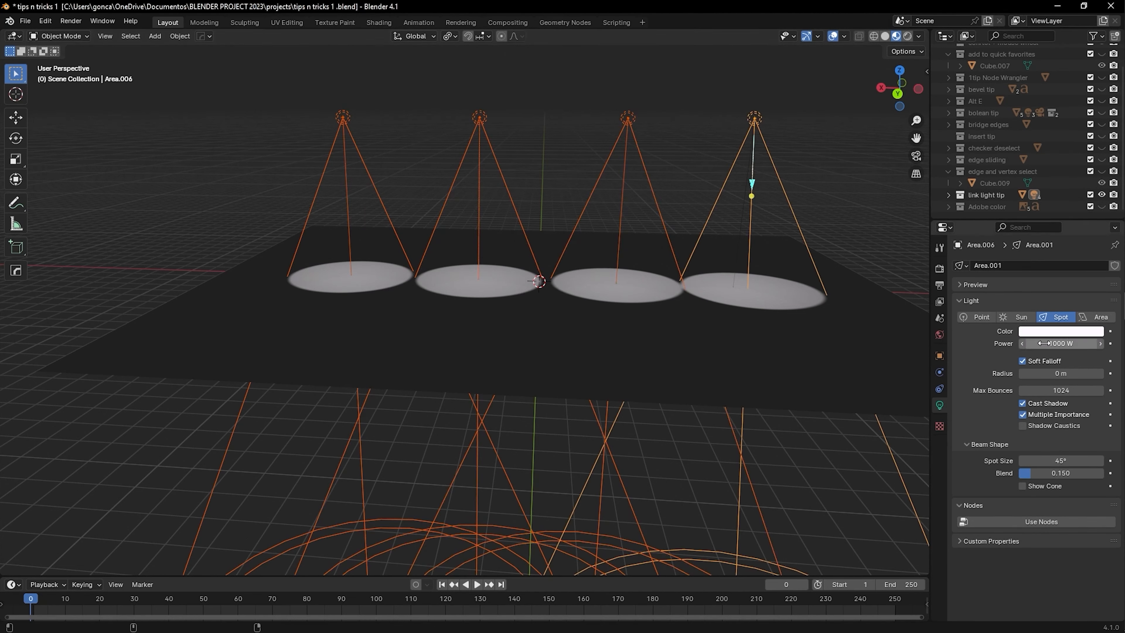
drag(1061, 343, 1025, 344)
alt+drag(1026, 344, 1036, 344)
click(1061, 332)
mouse_move(1037, 213)
mouse_down()
mouse_move(1045, 209)
mouse_move(1034, 180)
mouse_move(1063, 235)
mouse_move(1037, 212)
mouse_up()
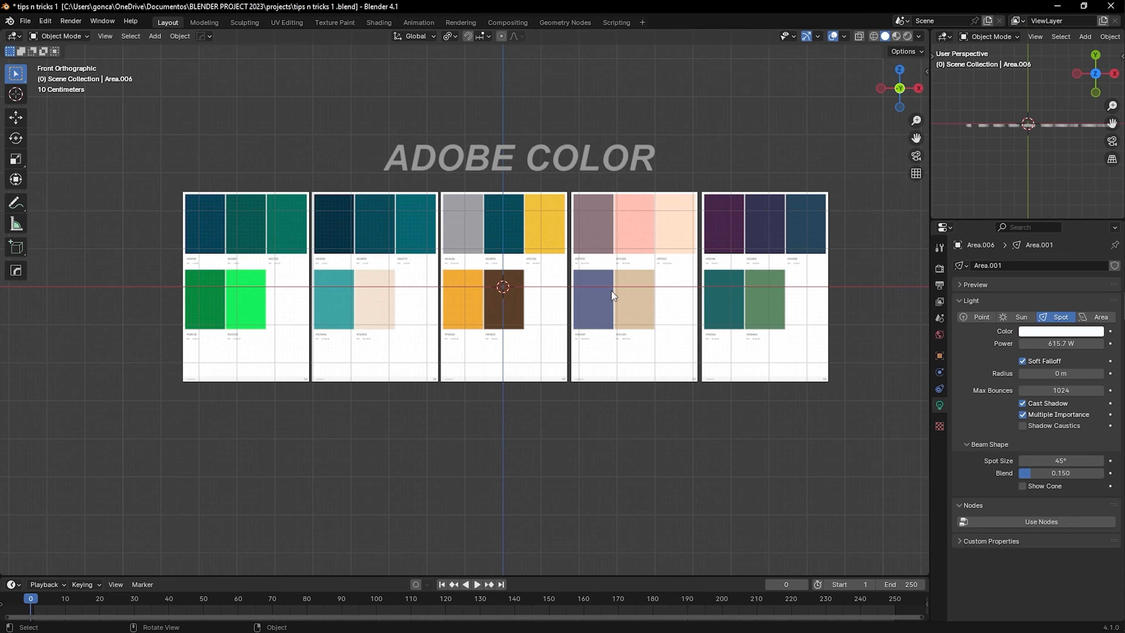
Examine the Adobe Color title and the five palette reference images by selecting them in turn
click(500, 158)
click(300, 145)
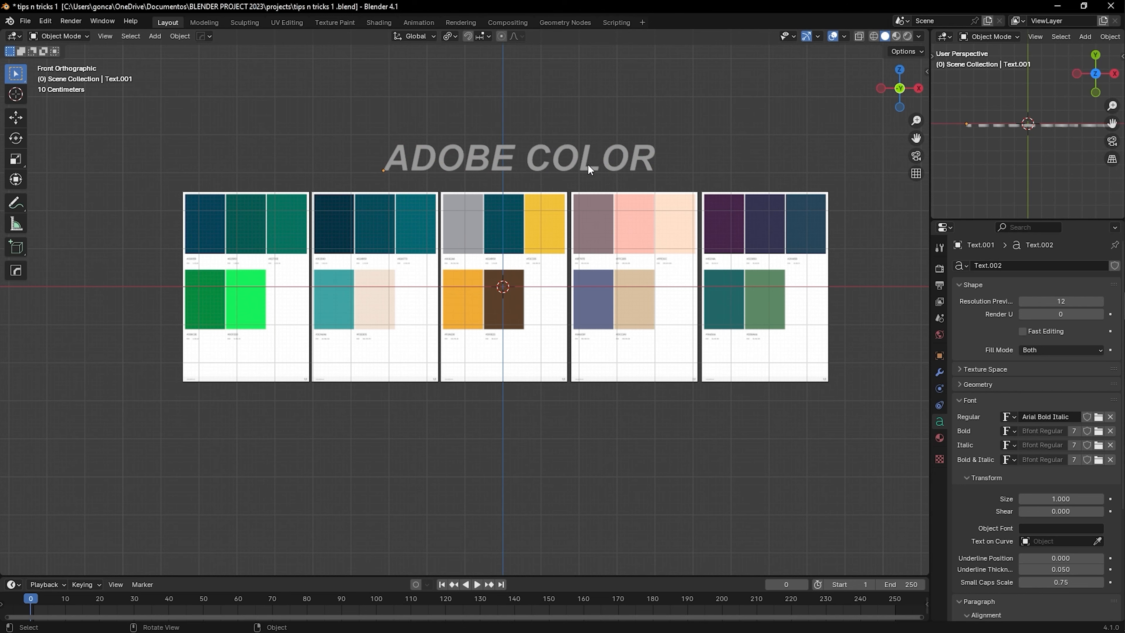
click(505, 228)
click(374, 240)
click(228, 235)
click(499, 241)
click(631, 239)
click(782, 236)
scroll(783, 229, up, 1)
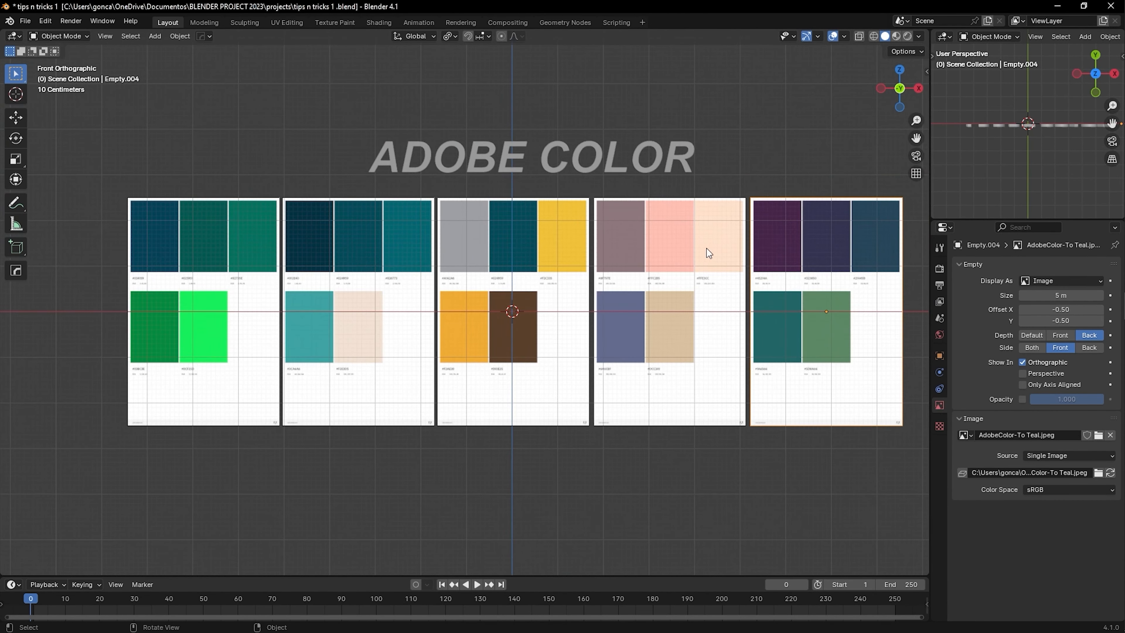
Add a cube in the Shading workspace and create a new material for it
click(384, 23)
key(shift+a)
mouse_move(583, 248)
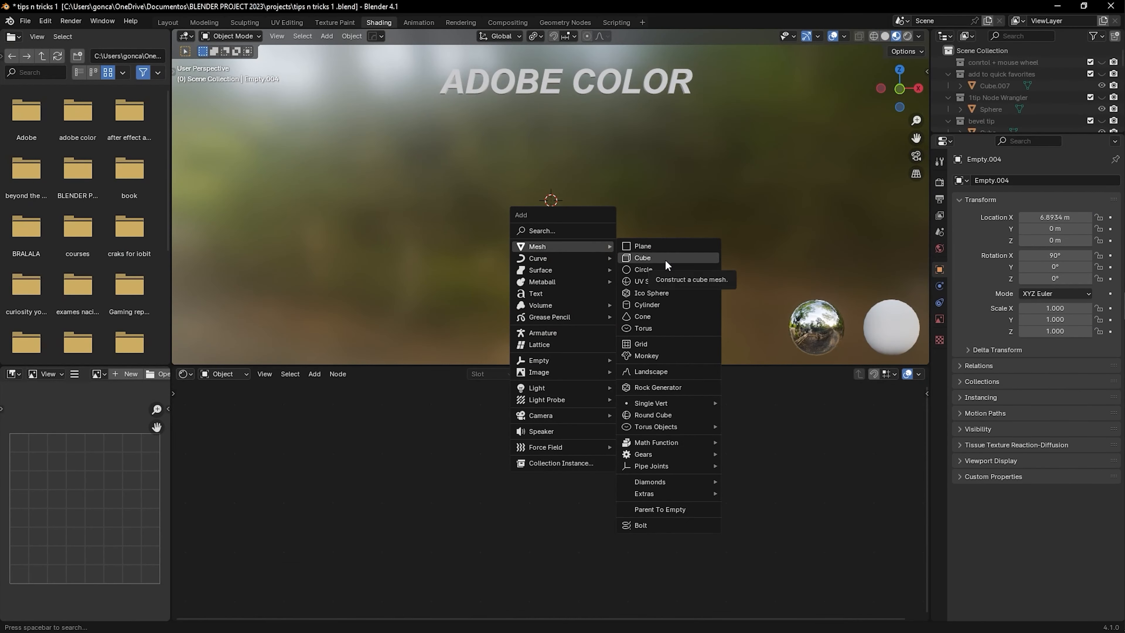
click(665, 259)
key(Tab)
click(575, 374)
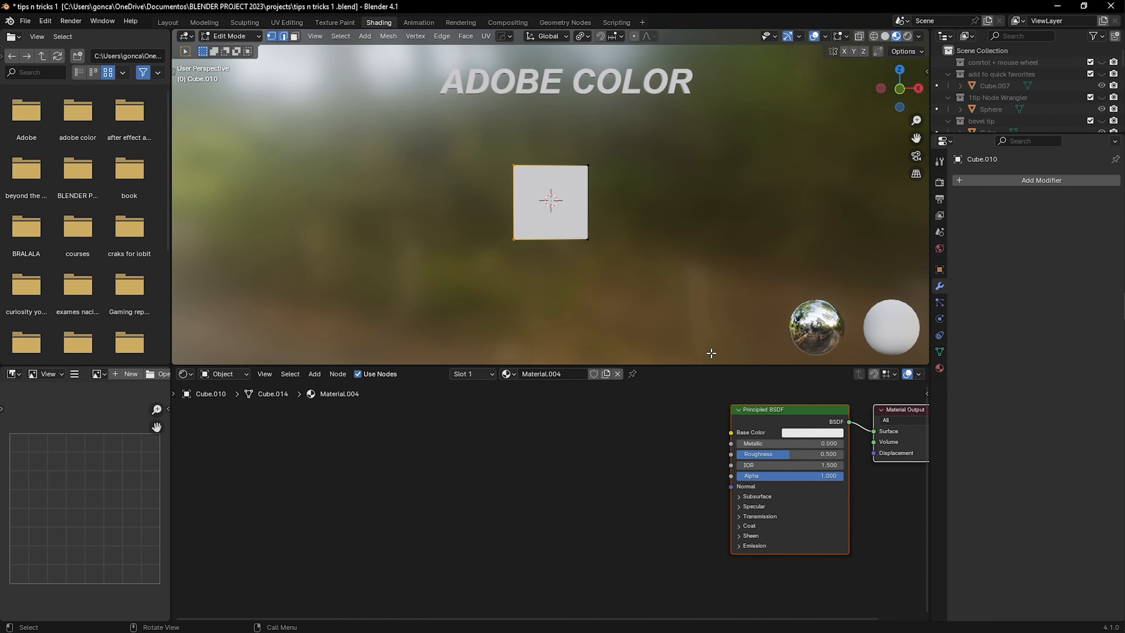
Add three more materials to the cube and name the four materials red, blue, green and orange
click(940, 368)
click(1115, 181)
click(1115, 180)
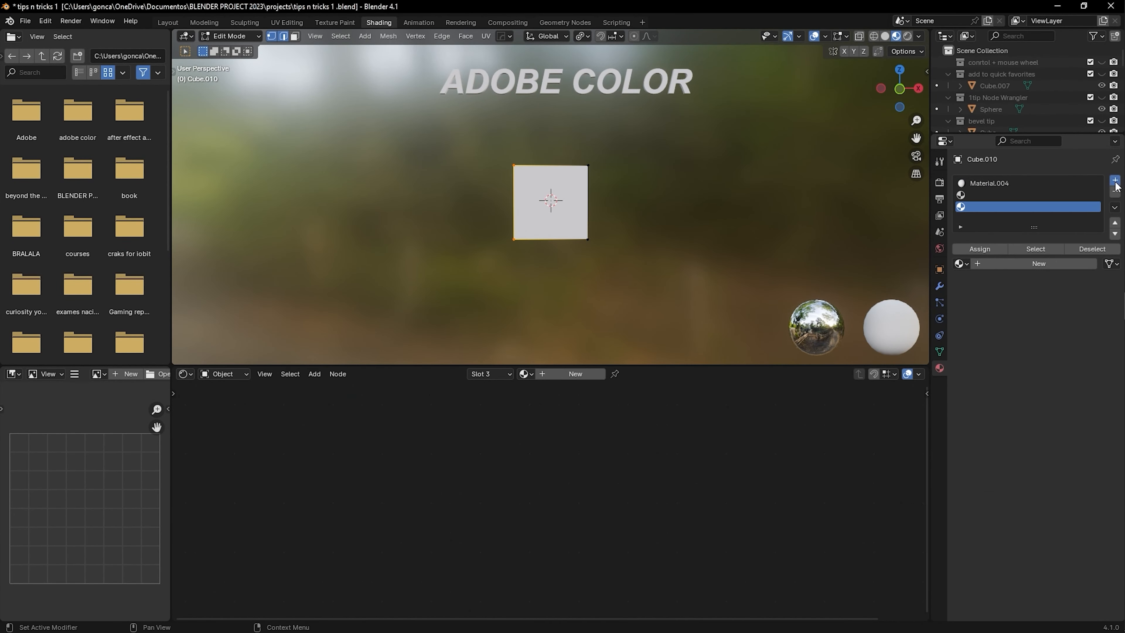
click(1115, 180)
double_click(1004, 184)
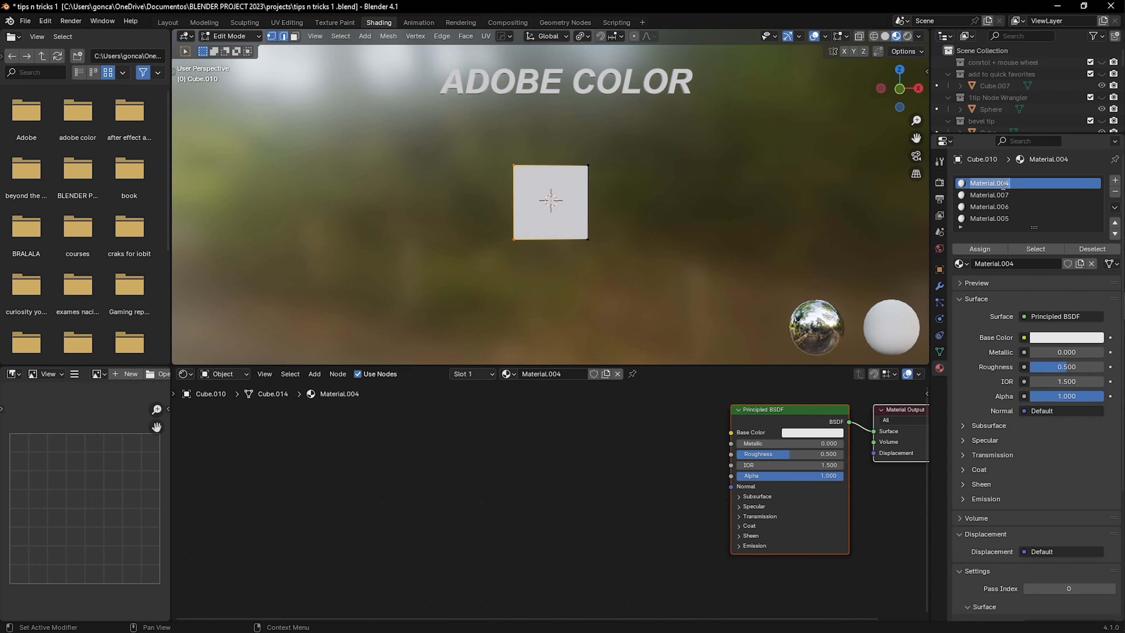
text(red)
key(Return)
click(997, 196)
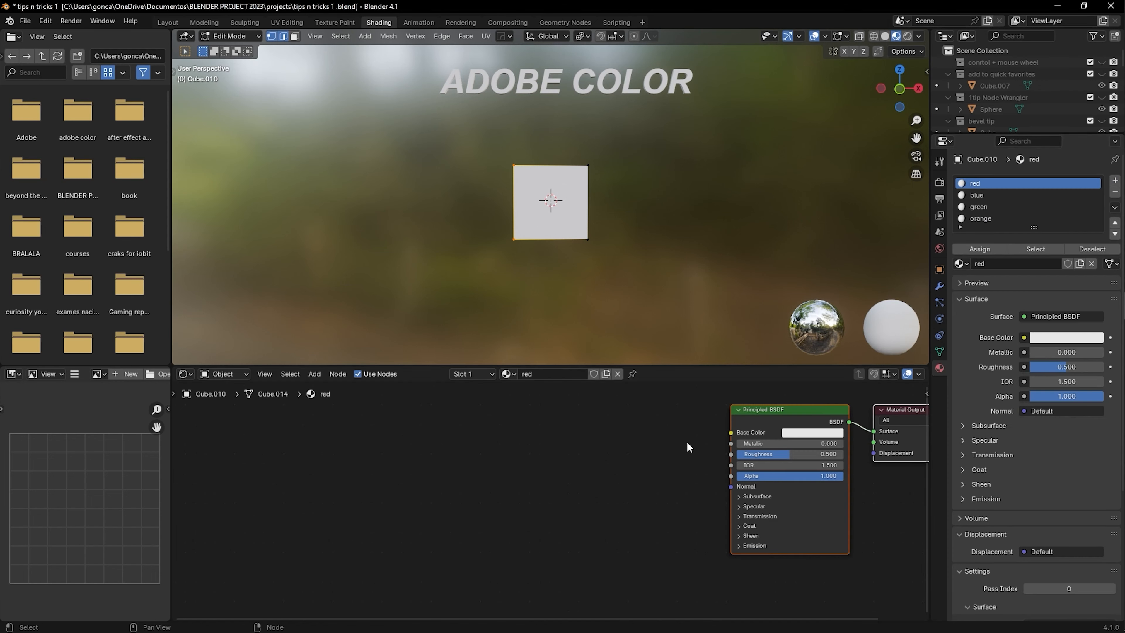
Reposition the red material's shader nodes and set its base color to pure red
drag(769, 414, 515, 422)
click(599, 464)
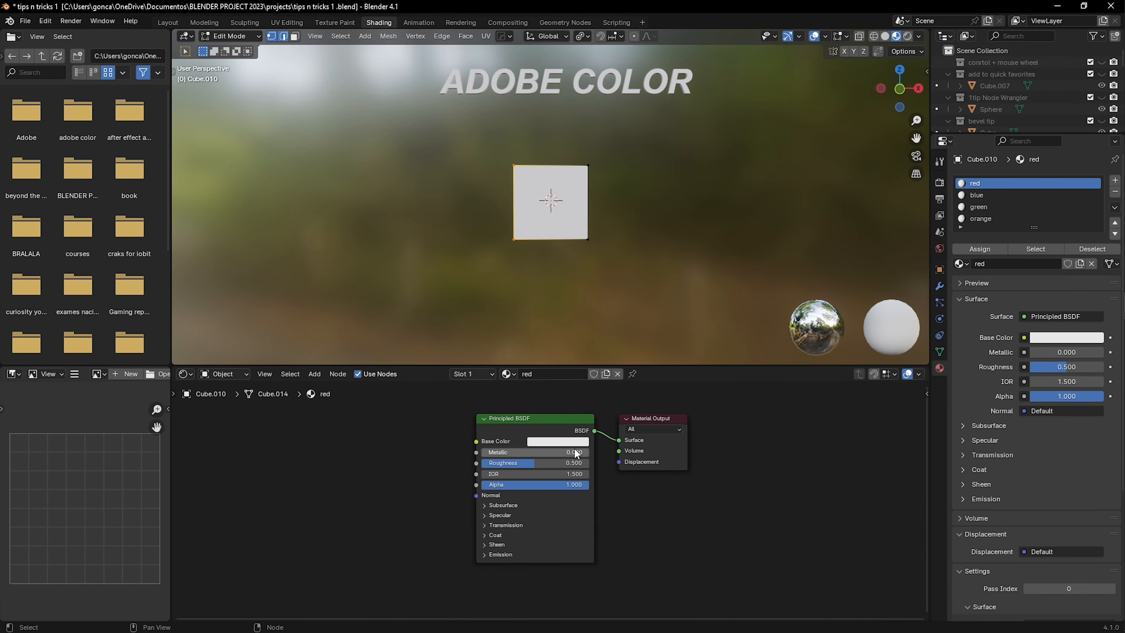
click(576, 442)
drag(577, 365, 573, 373)
key(Tab)
middle_drag(554, 249, 533, 229)
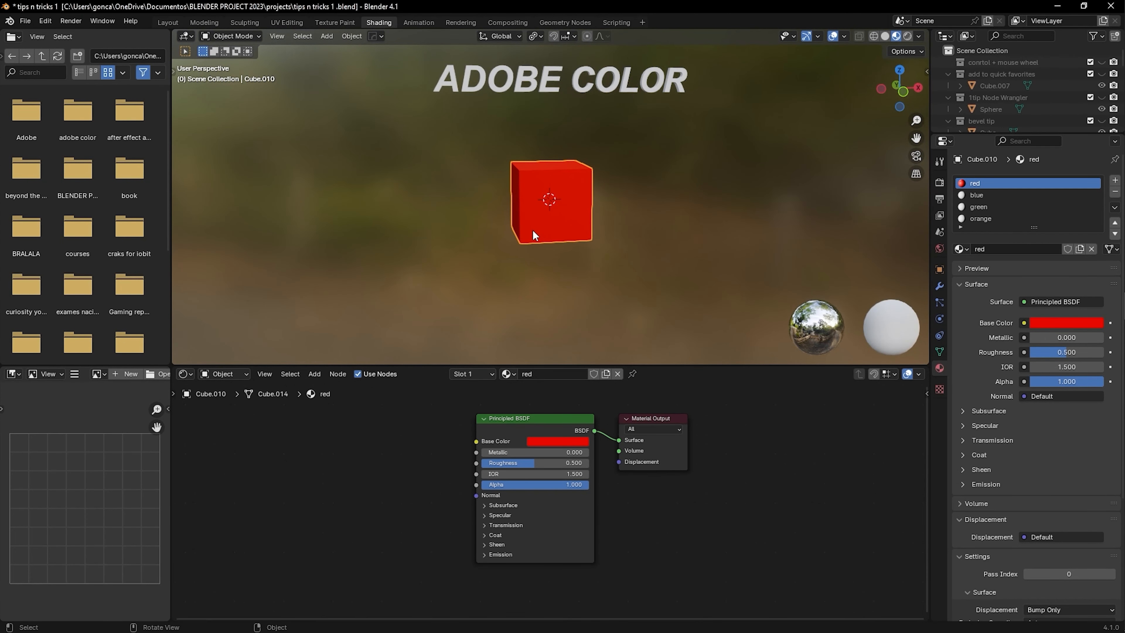
Assign the blue material to the cube's front face and set its base color to blue
key(Tab)
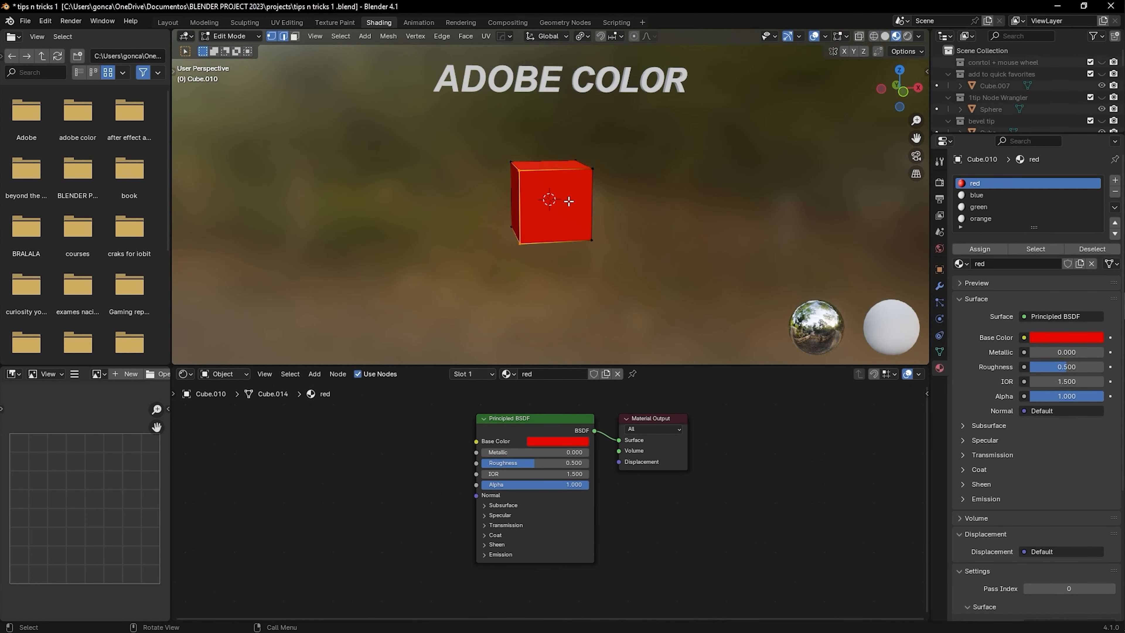
click(979, 196)
key(3)
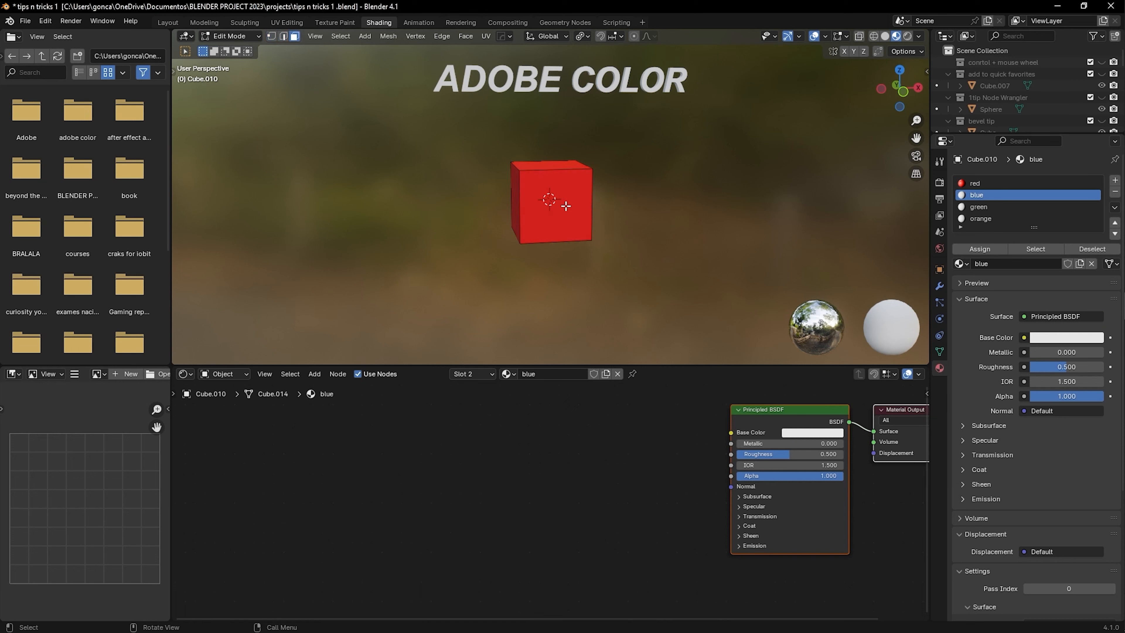
click(564, 205)
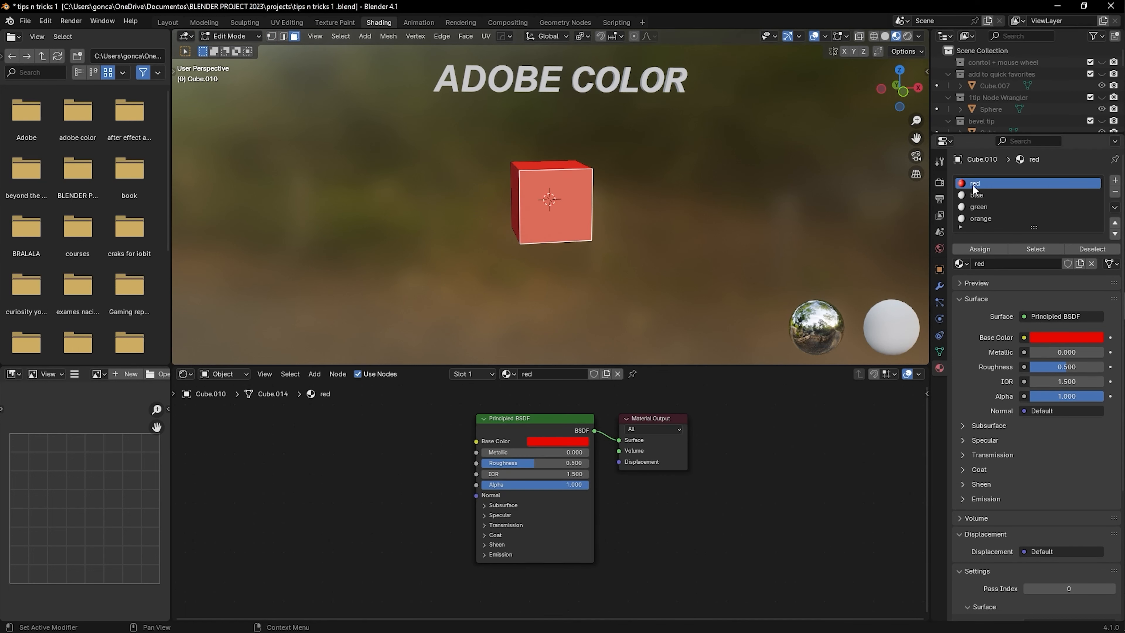
click(999, 194)
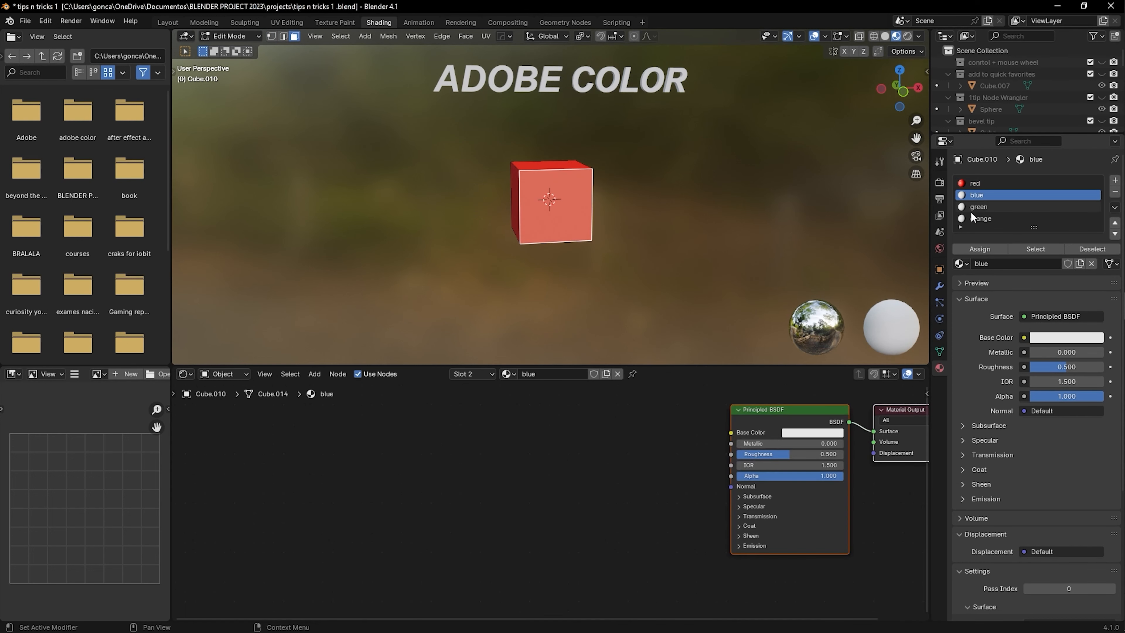
click(980, 249)
click(806, 434)
drag(835, 356, 866, 296)
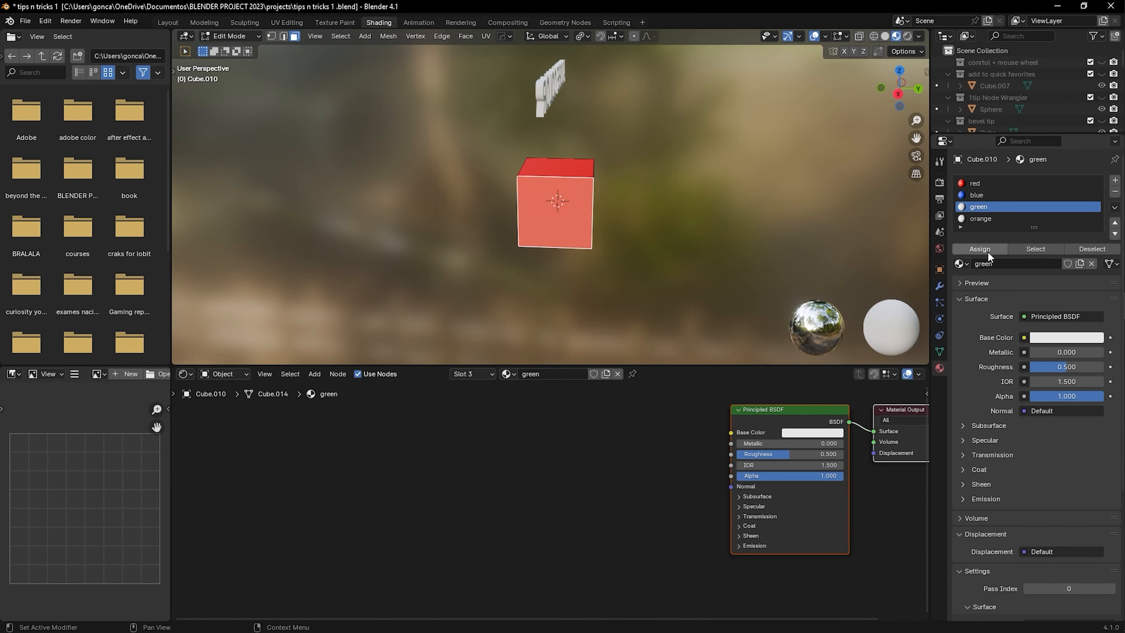
Assign the green material to the selected side face and give the green and orange materials matching base colors
click(988, 251)
click(828, 433)
drag(826, 333, 796, 300)
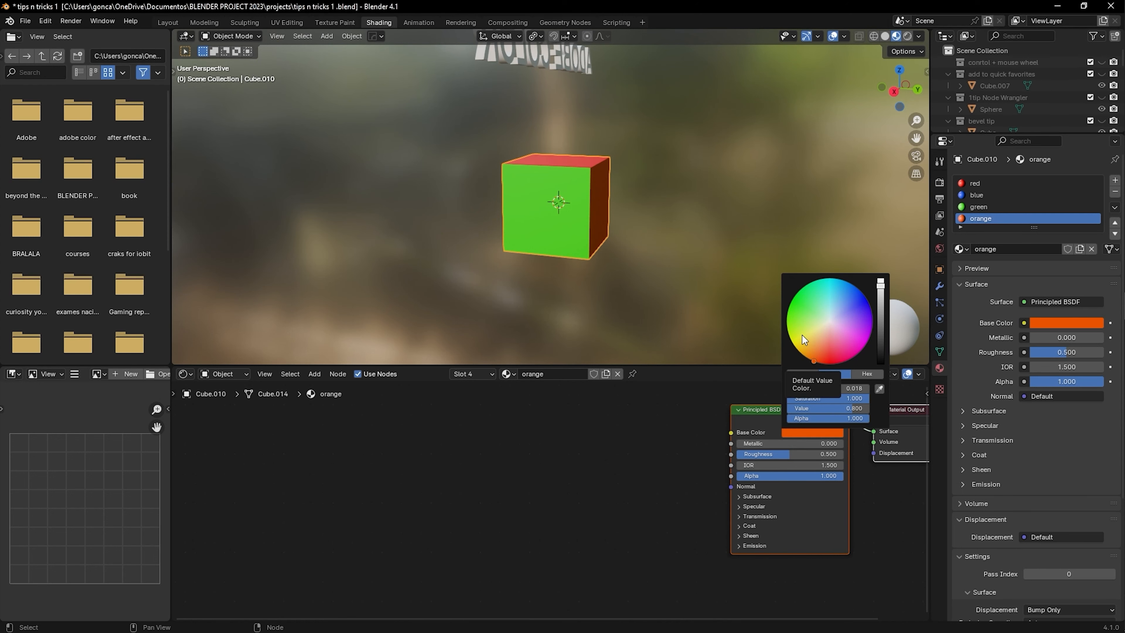
middle_drag(662, 210, 554, 248)
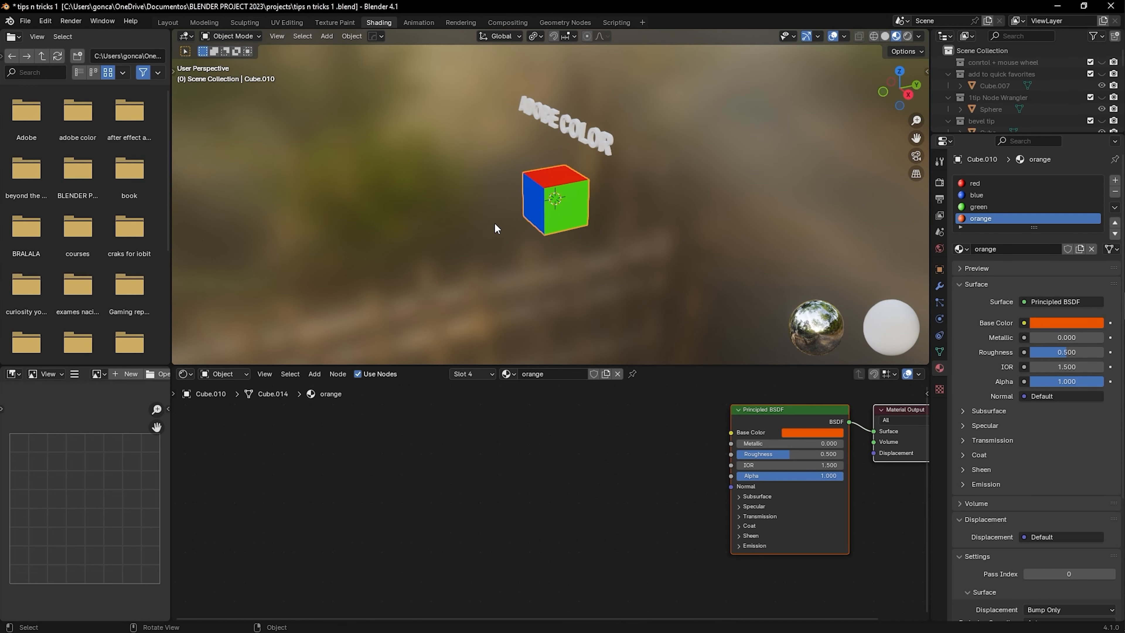
In front view, sample the first palette's dark blue swatch as the base color of the cube's blue material
key(KP_1)
click(238, 131)
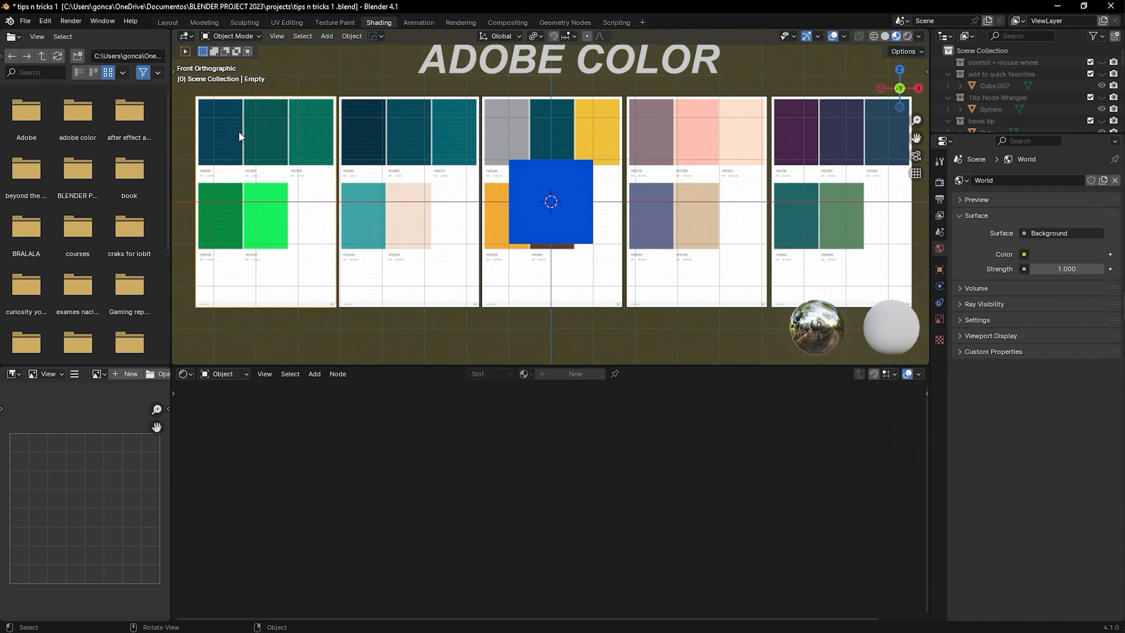
click(414, 129)
click(686, 139)
click(290, 147)
click(540, 210)
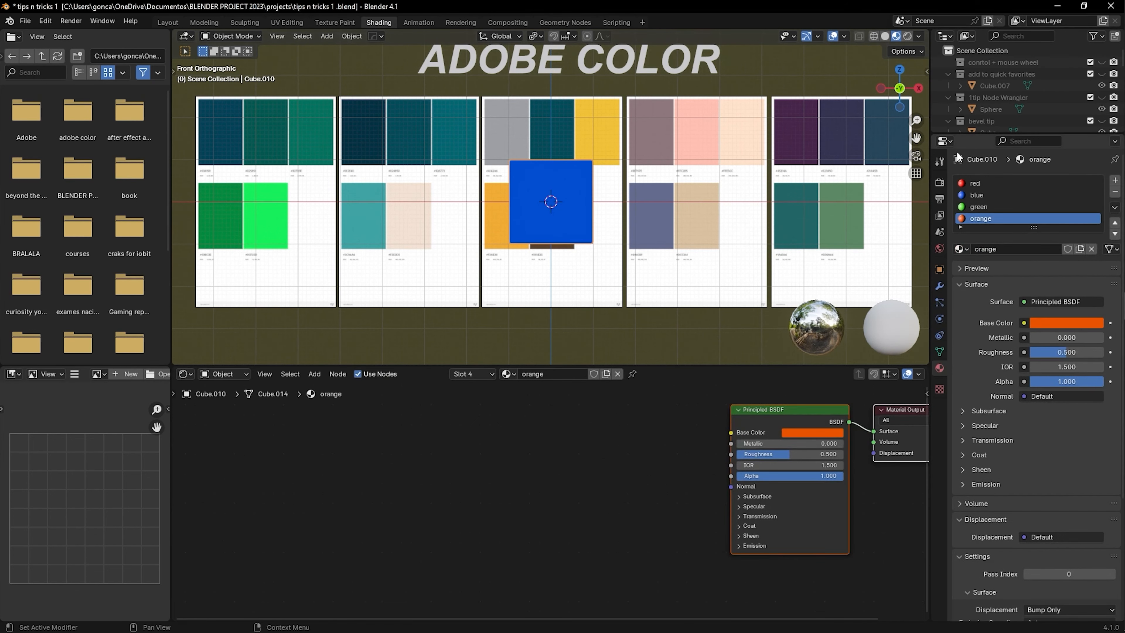
click(981, 195)
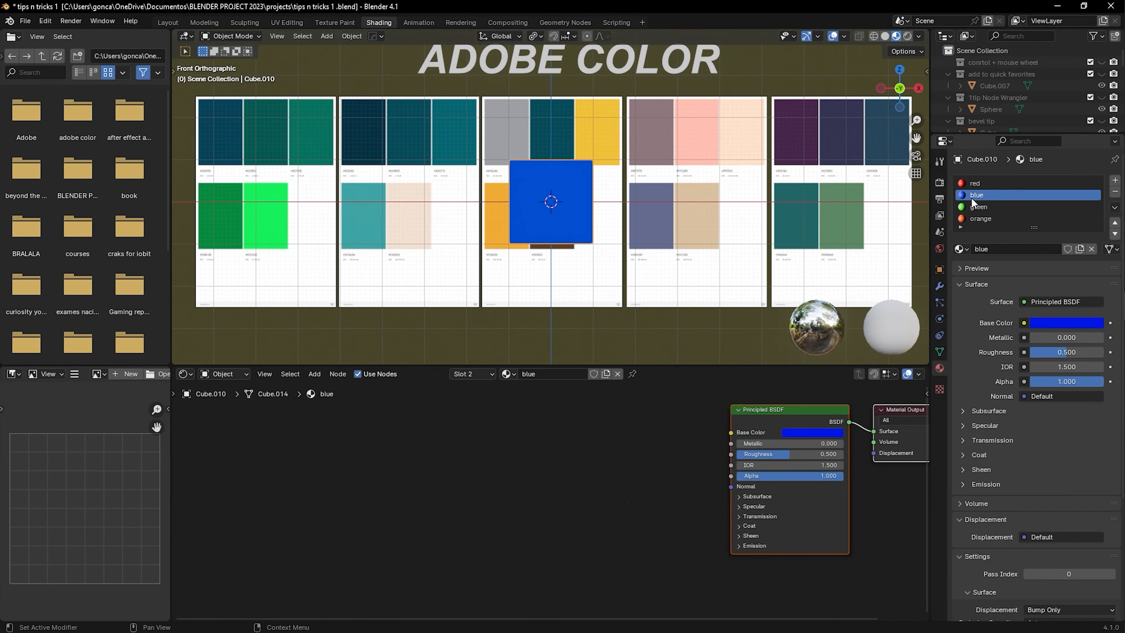
click(810, 432)
click(811, 432)
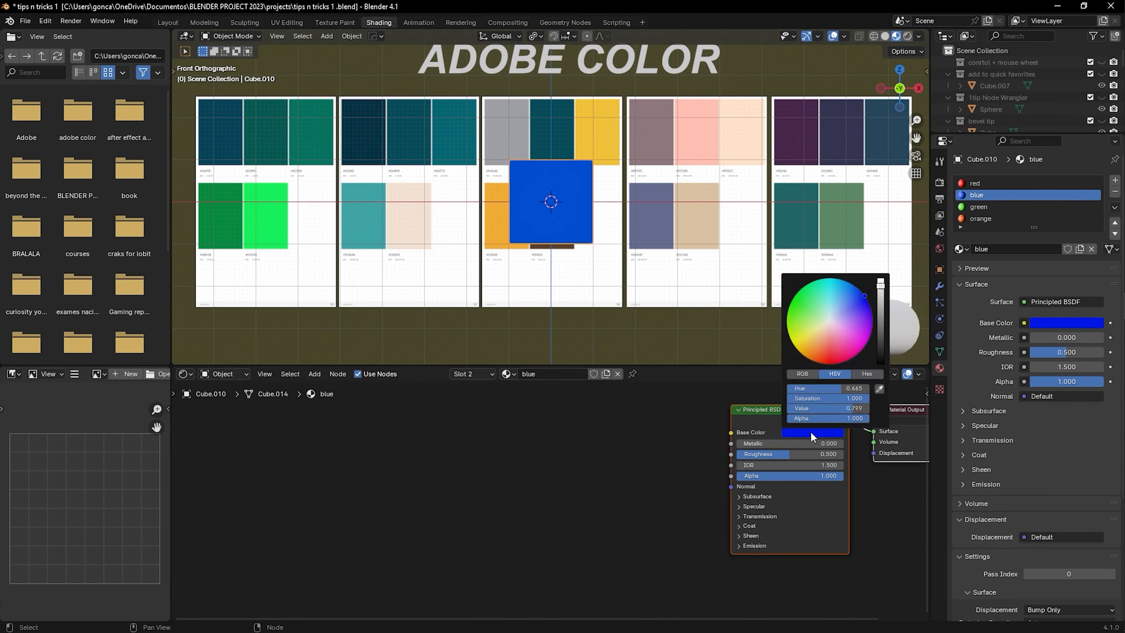
click(878, 392)
click(221, 121)
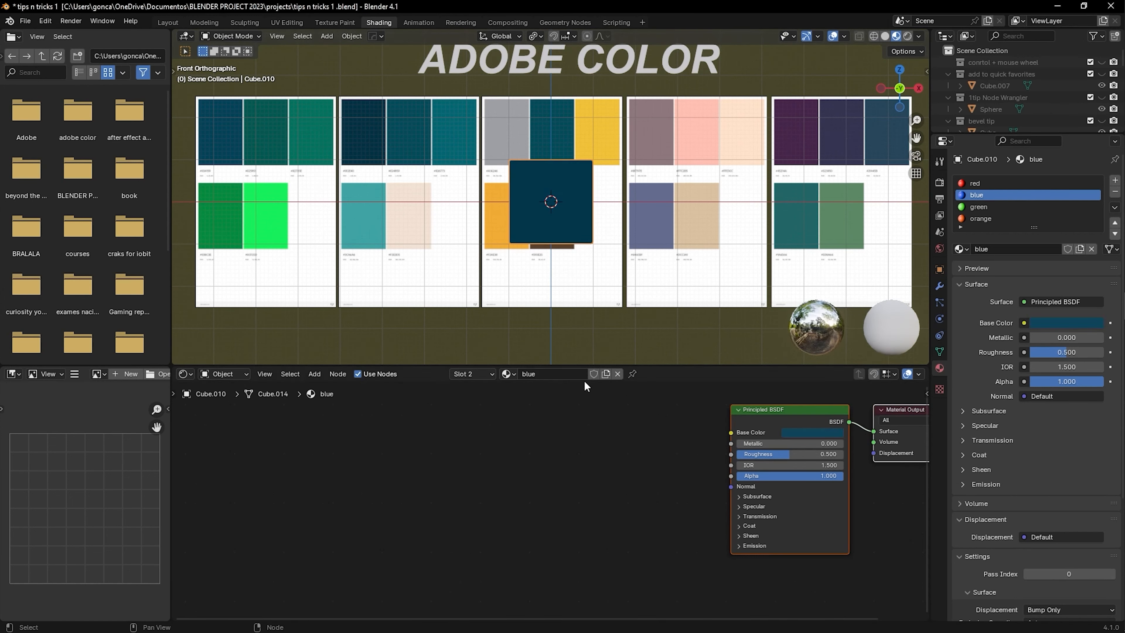
Sample the second swatch in the first palette's upper row as the green material's base color
click(979, 207)
click(814, 432)
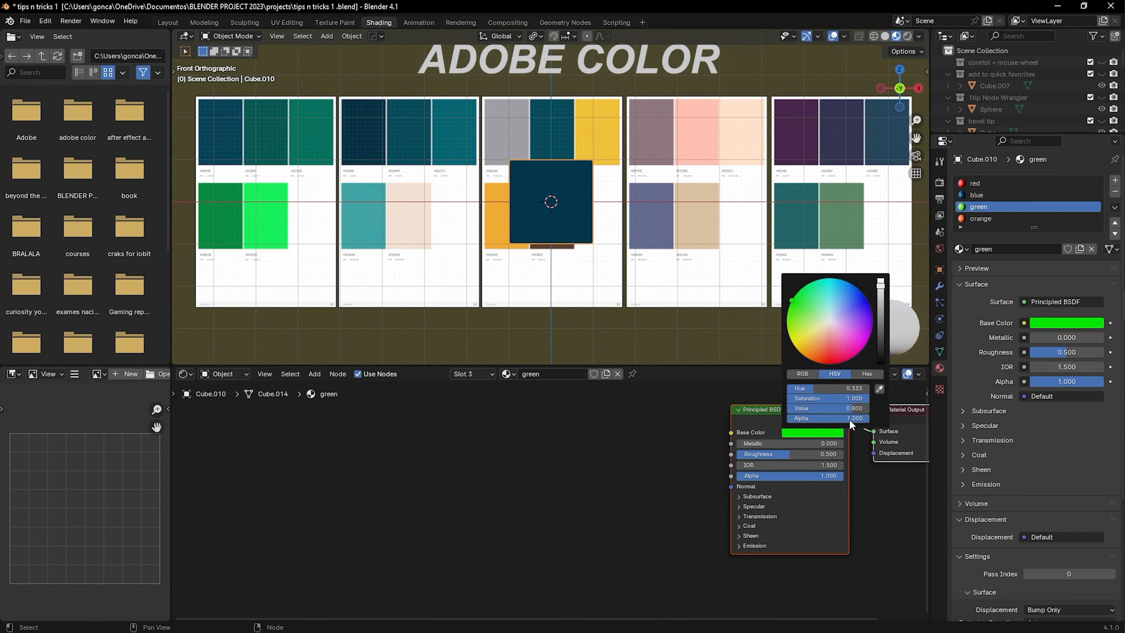
click(879, 388)
click(281, 133)
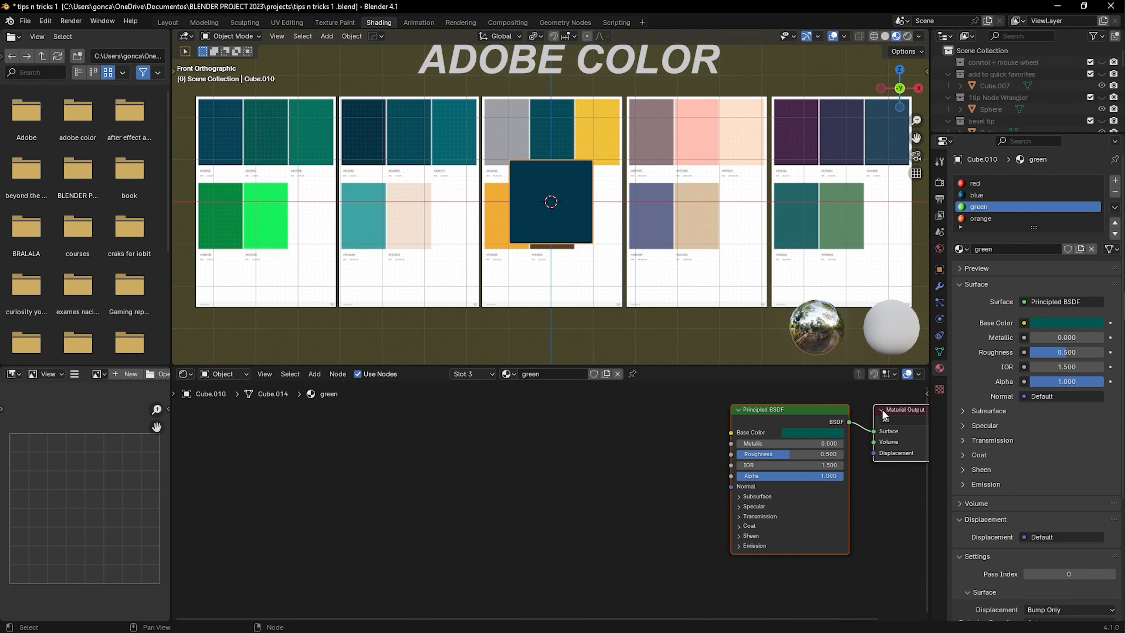
Sample the third swatch in the first palette's upper row as the orange material's base color
click(981, 218)
click(814, 432)
click(880, 390)
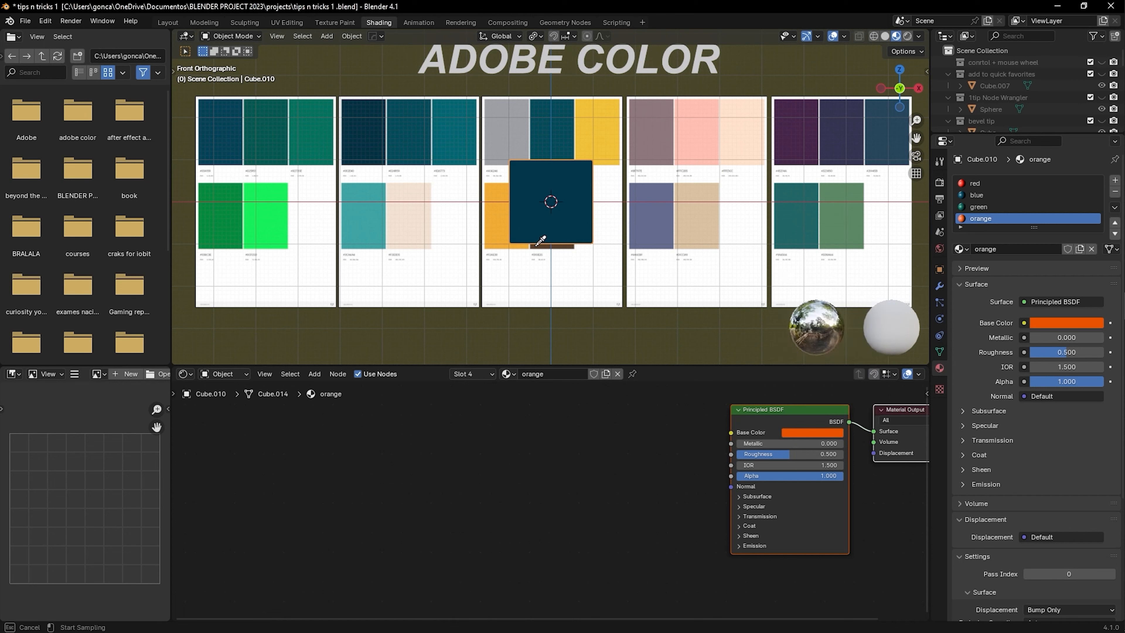
click(324, 132)
Sample the dark green swatch in the first palette's lower row as the red material's base color, and inspect the recolored cube
click(1017, 187)
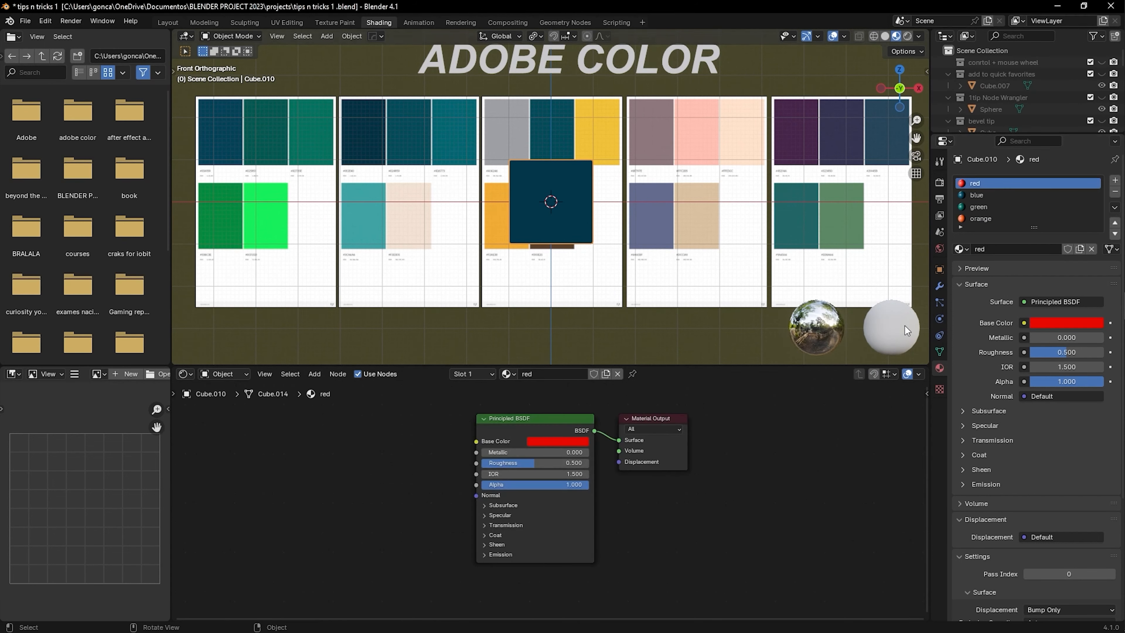
click(538, 442)
click(625, 397)
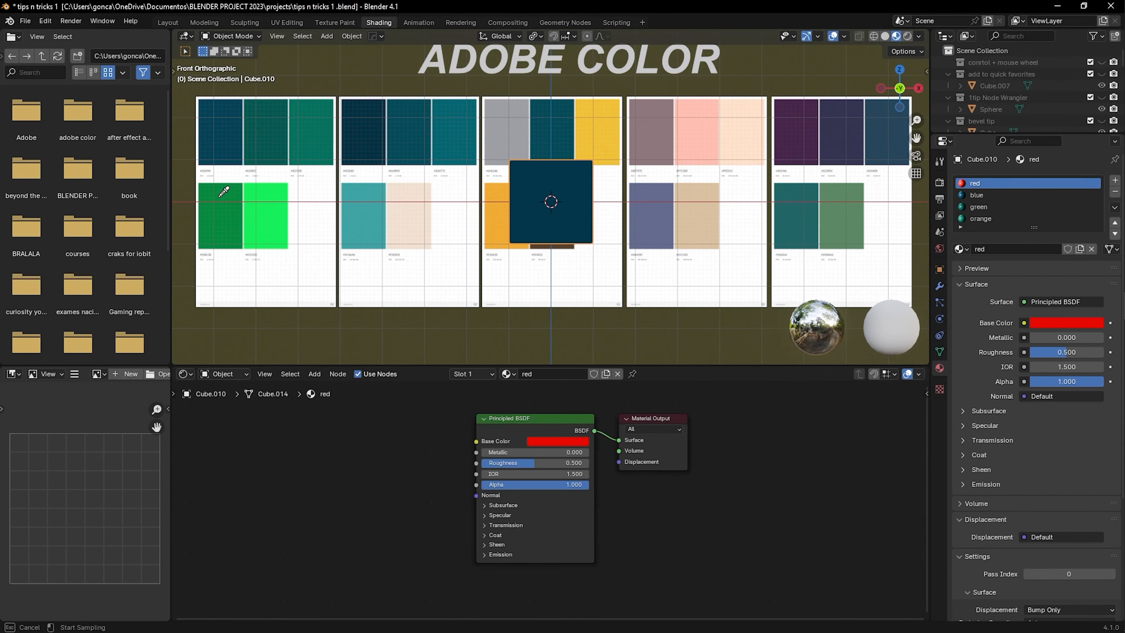
click(222, 204)
middle_drag(625, 236, 570, 239)
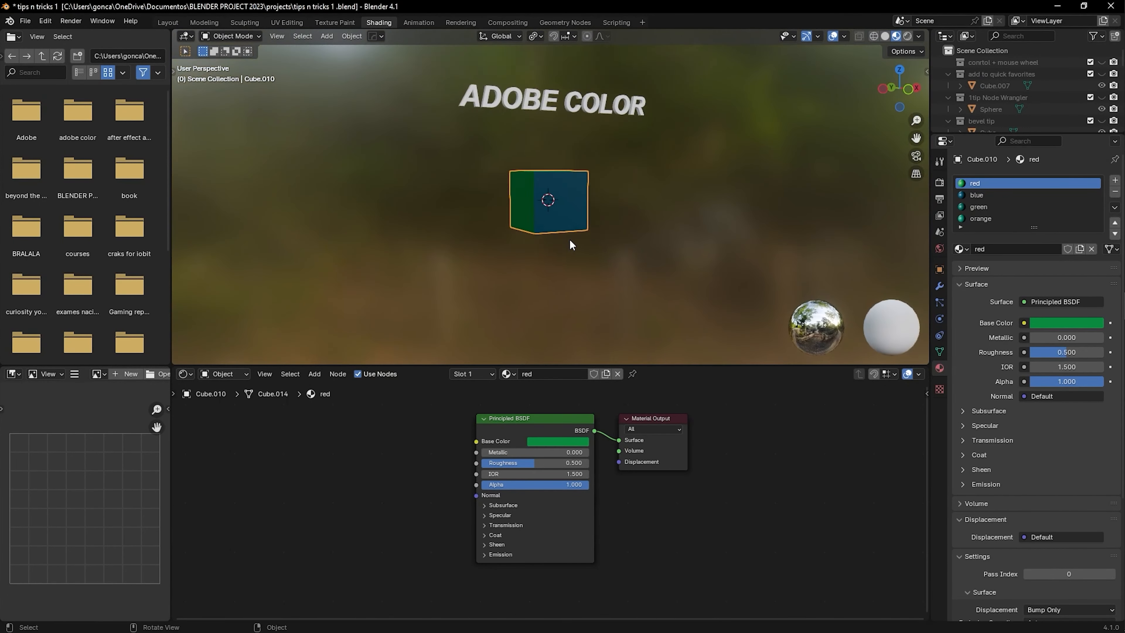
scroll(539, 238, up, 3)
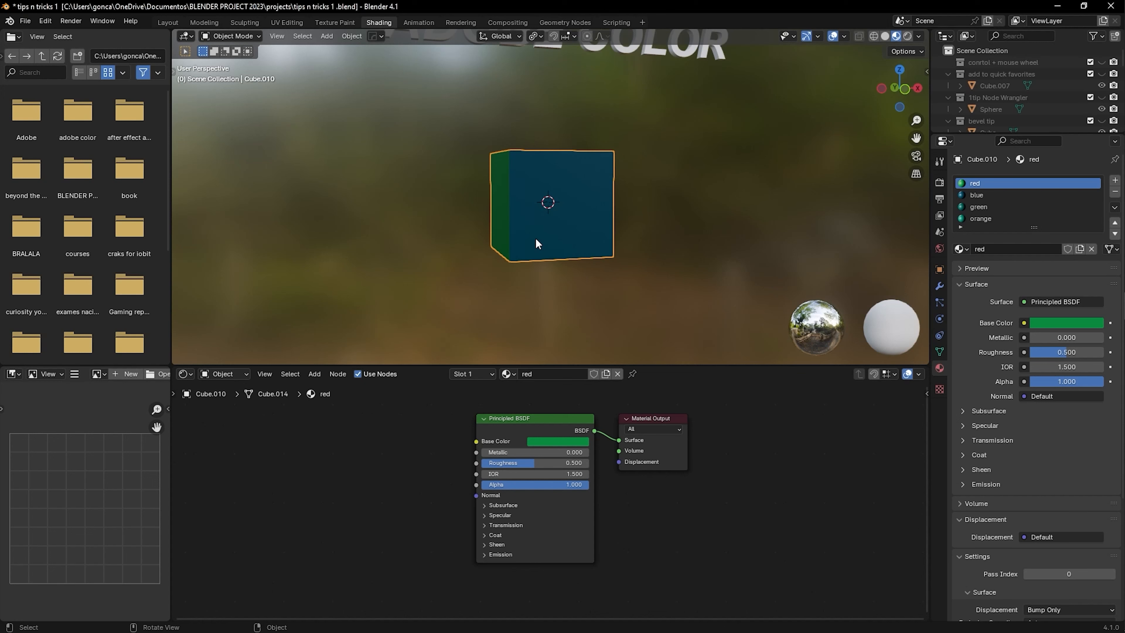
scroll(583, 228, down, 4)
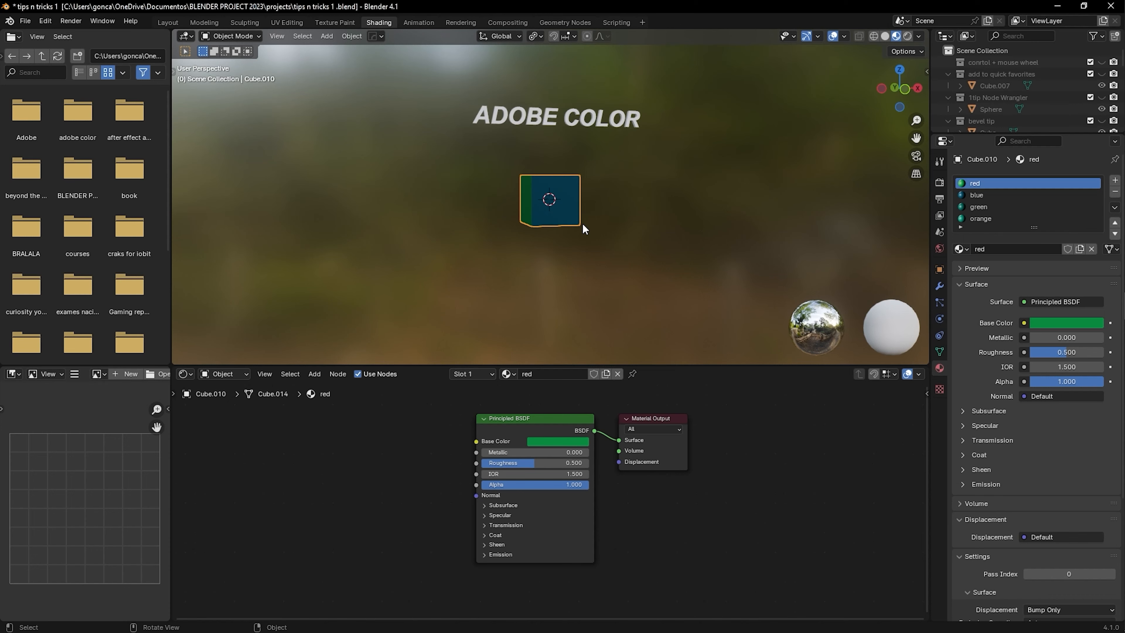